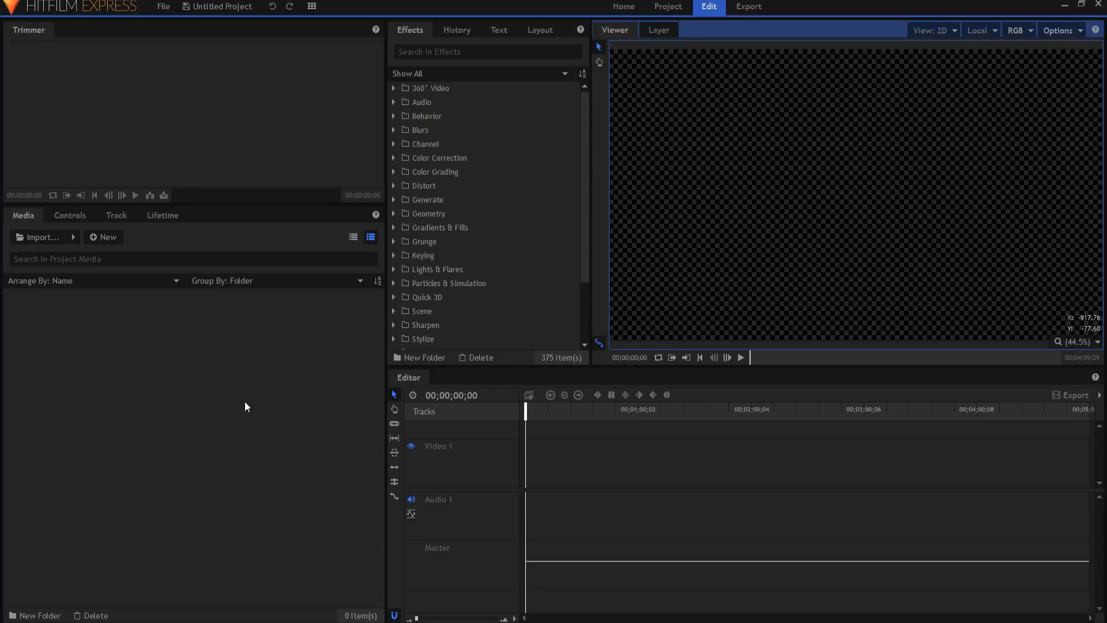
# Step: Create a composite shot using the 1080p Full HD @ 29.97 fps template with a duration of 10 seconds
pyautogui.click(104, 238)
pyautogui.click(121, 248)
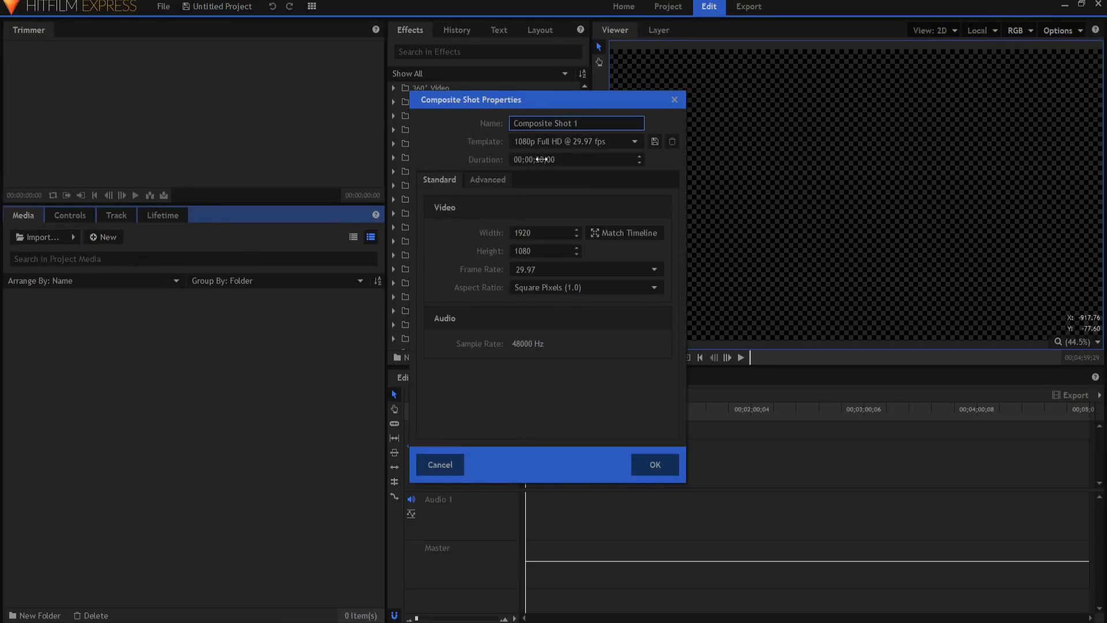
pyautogui.click(541, 159)
pyautogui.write('10')
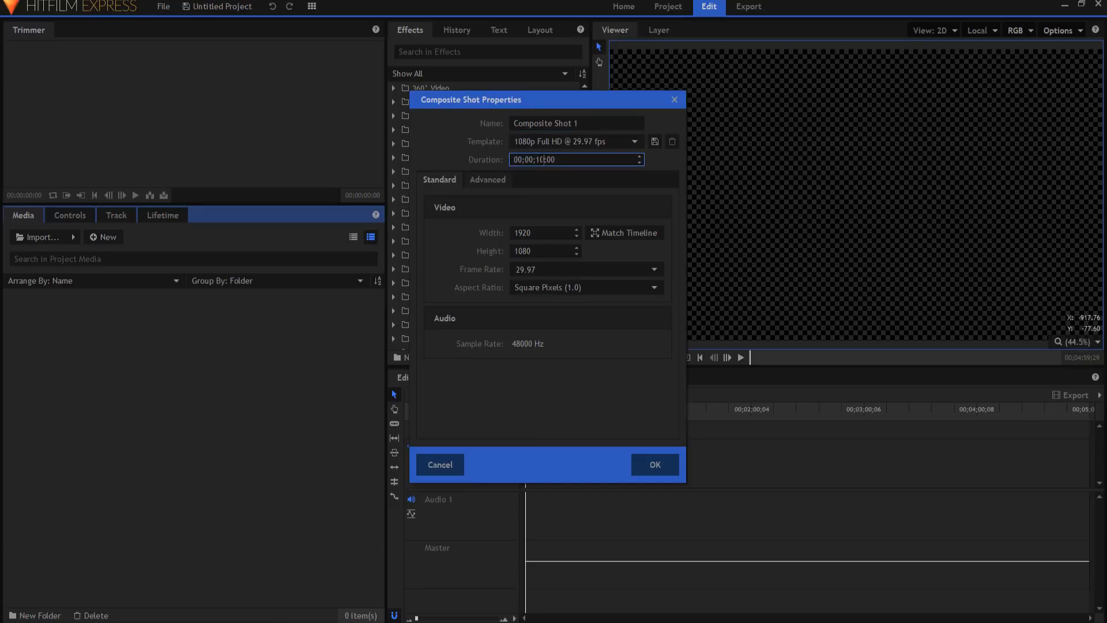
pyautogui.click(655, 464)
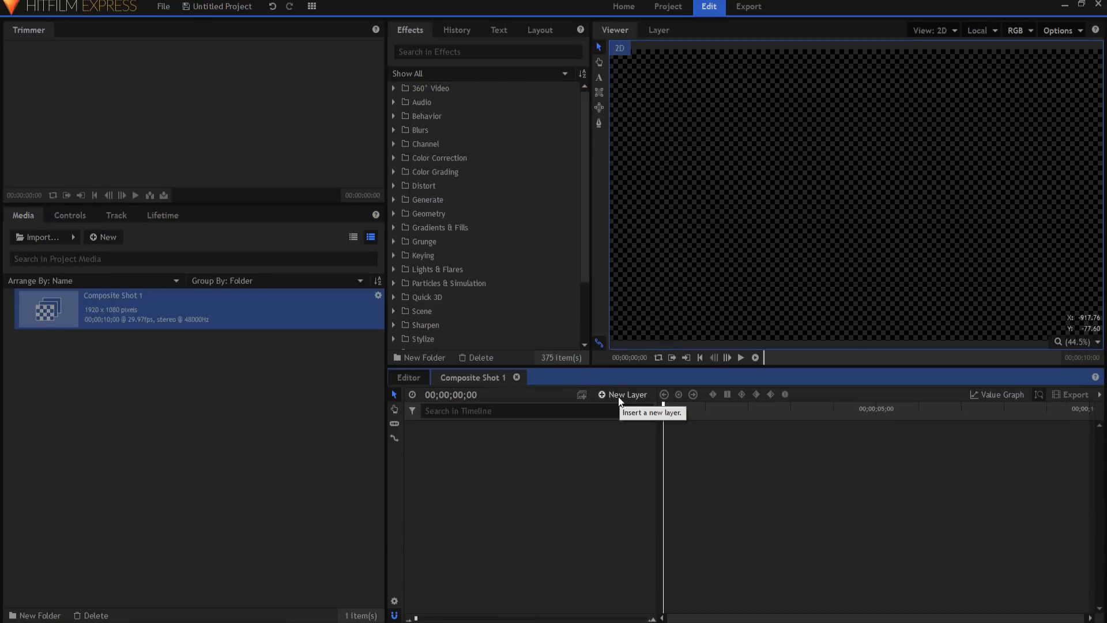
# Step: Add a text layer to the composite shot and enter the word GLOW in it
pyautogui.click(619, 398)
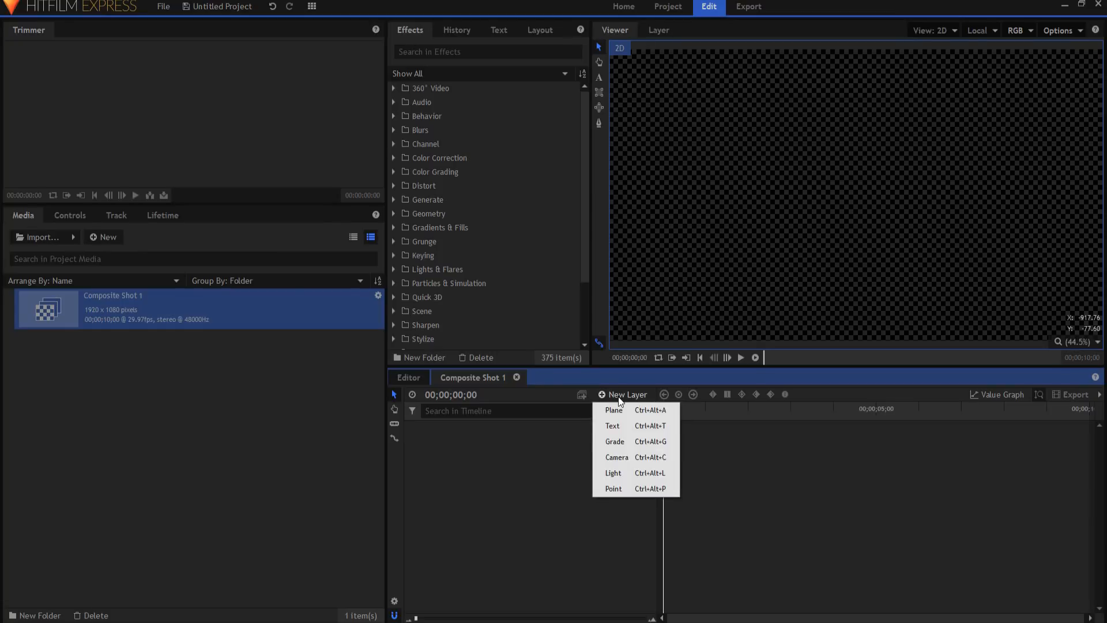
pyautogui.click(620, 424)
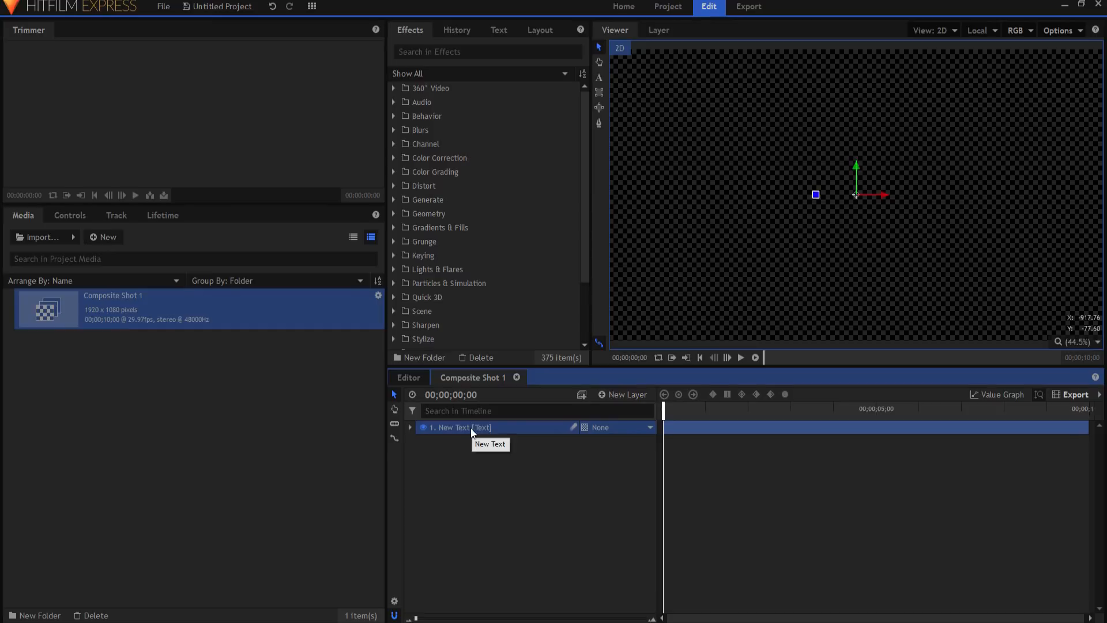
pyautogui.click(600, 79)
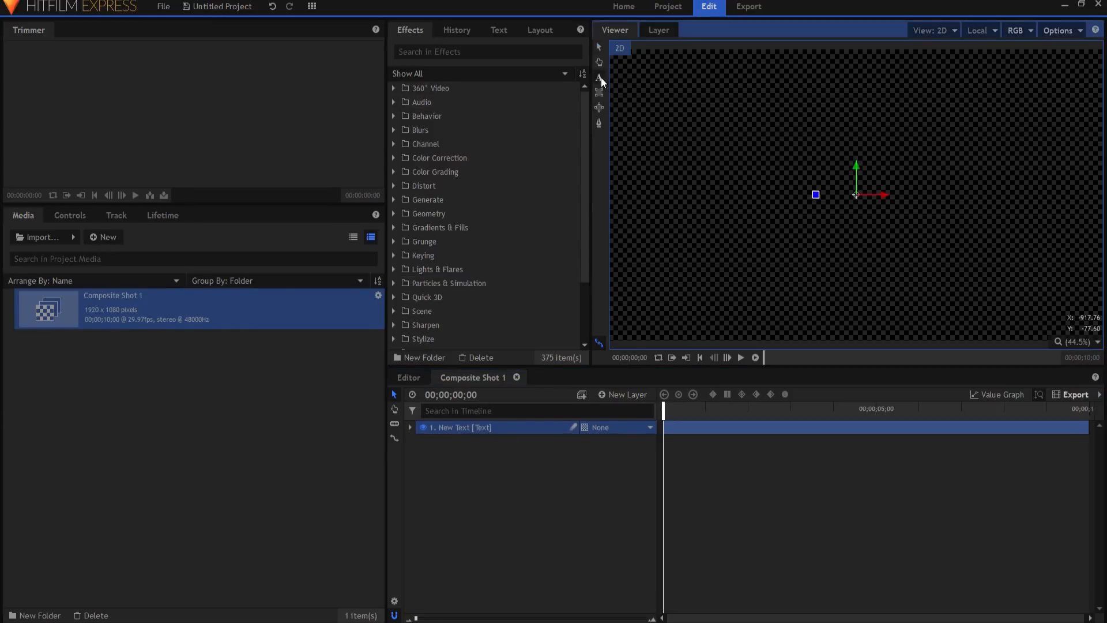
pyautogui.write('GLOW')
# Step: Set the GLOW text's font size to 509 and its Arial style to Black
pyautogui.click(498, 30)
pyautogui.press('BackSpace')
pyautogui.press('BackSpace')
pyautogui.write('320')
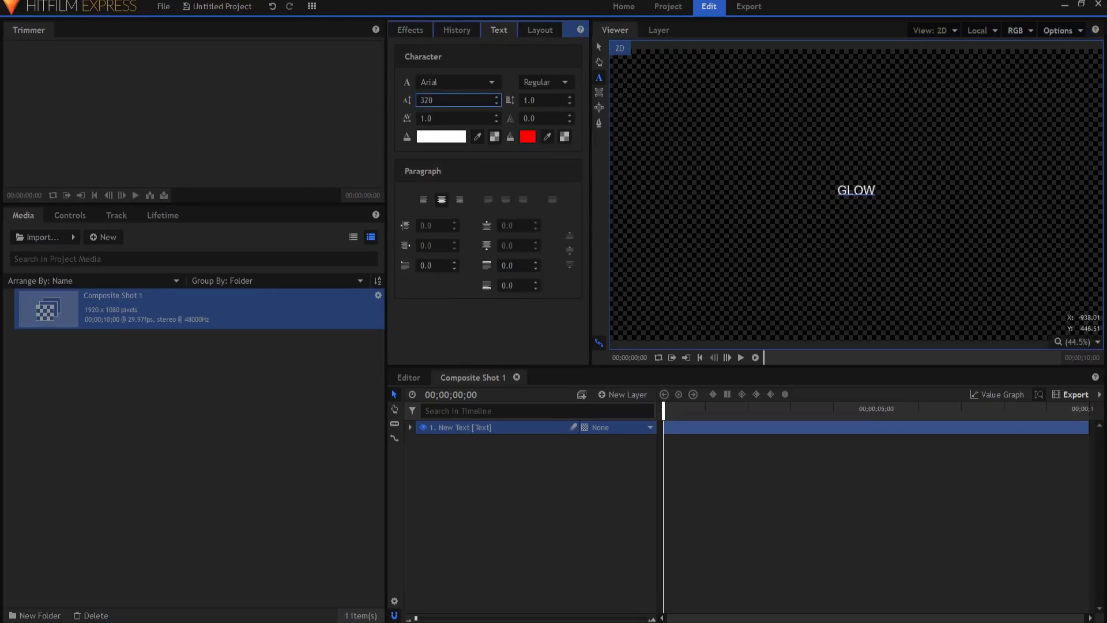
pyautogui.click(599, 46)
pyautogui.moveTo(426, 99); pyautogui.dragTo(535, 99)
pyautogui.click(537, 81)
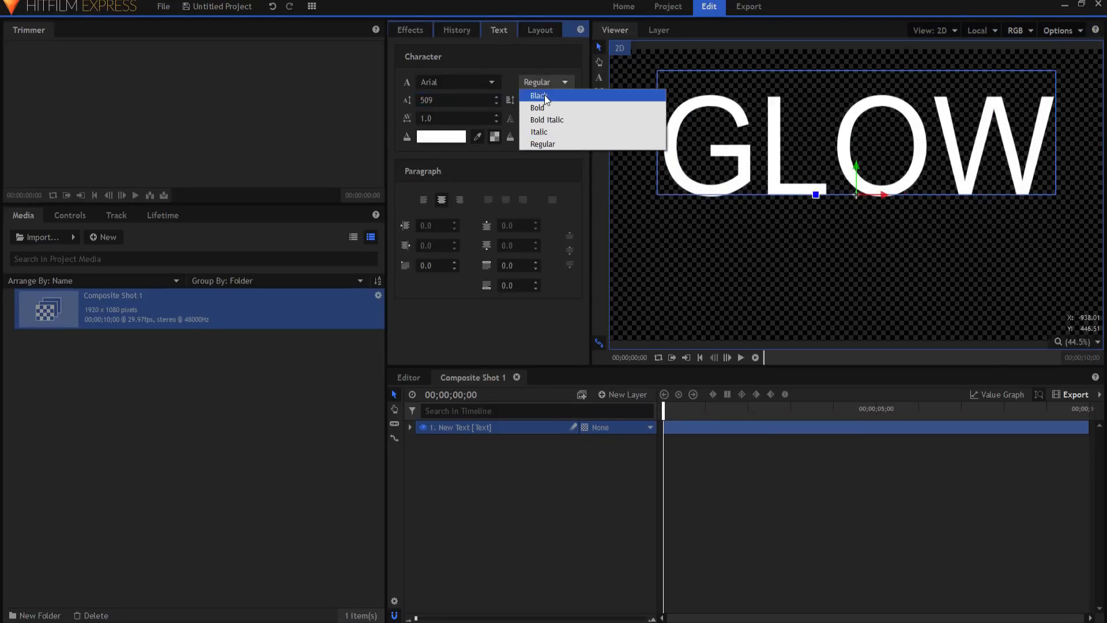
pyautogui.click(547, 98)
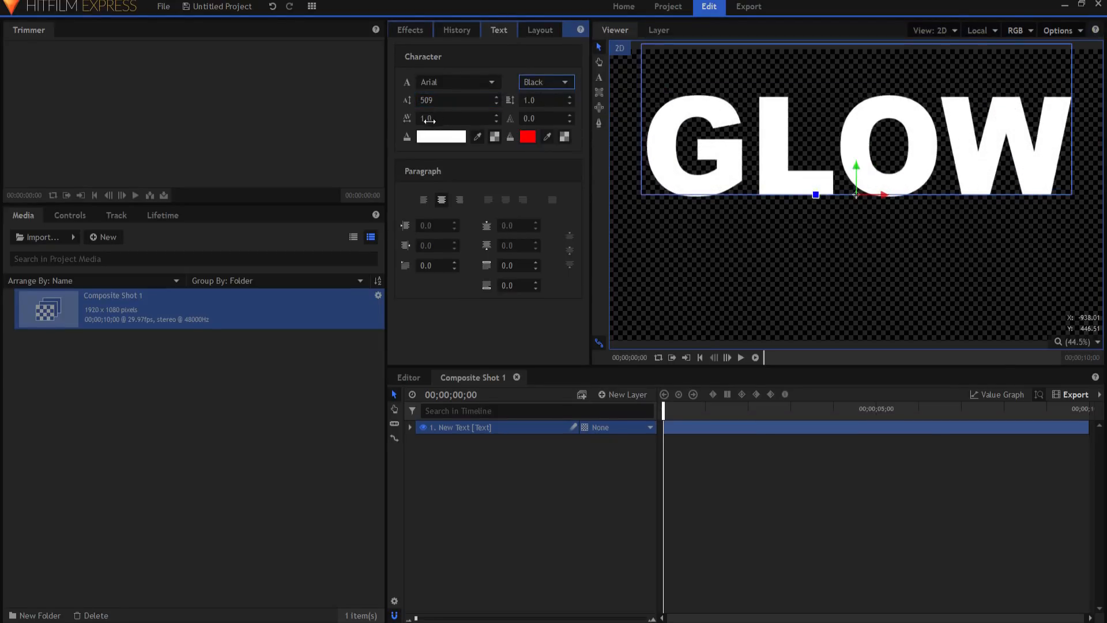
# Step: Tighten the letter spacing of the GLOW text to 0.8 and enlarge its font size to 674
pyautogui.click(497, 123)
pyautogui.click(497, 122)
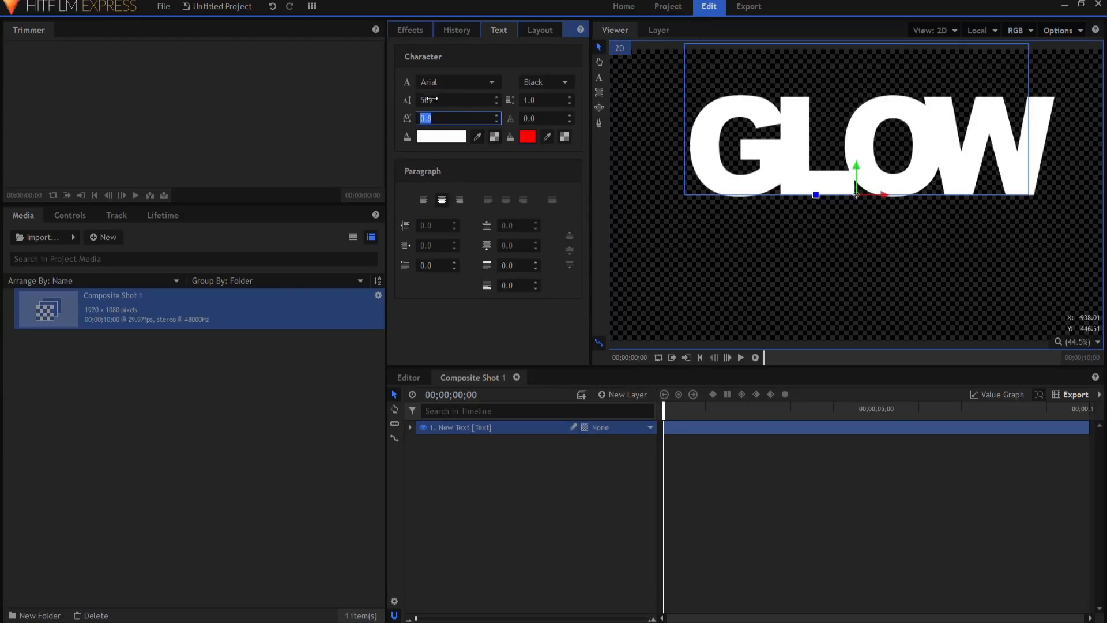
pyautogui.moveTo(428, 101); pyautogui.dragTo(524, 101)
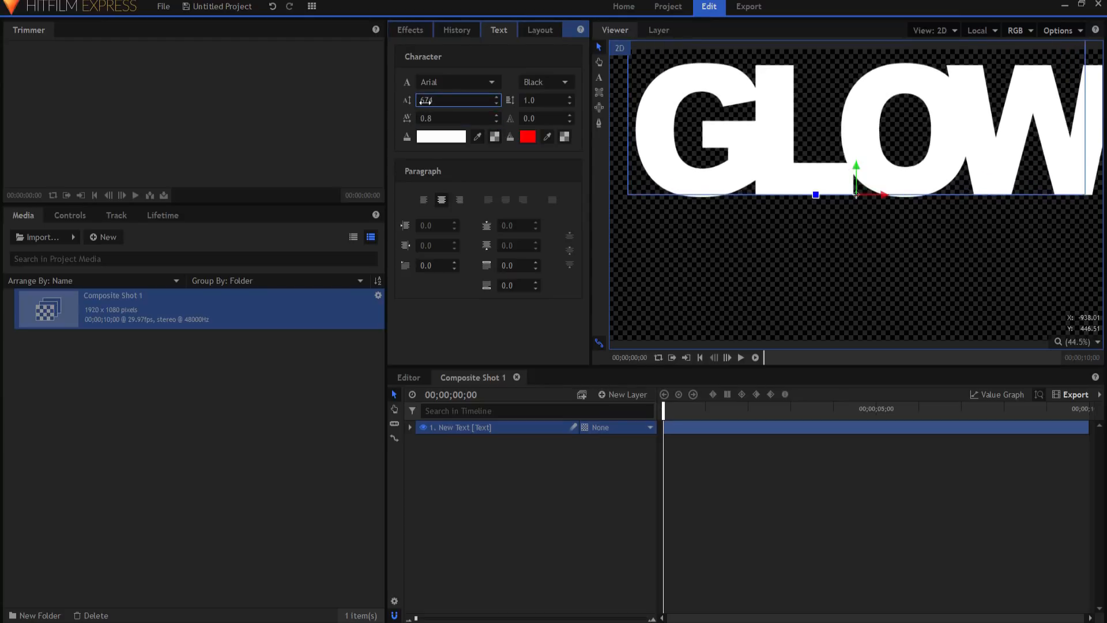
# Step: Center the GLOW text in the frame by setting its vertical anchor point to 243 and increasing its horizontal anchor point
pyautogui.click(410, 428)
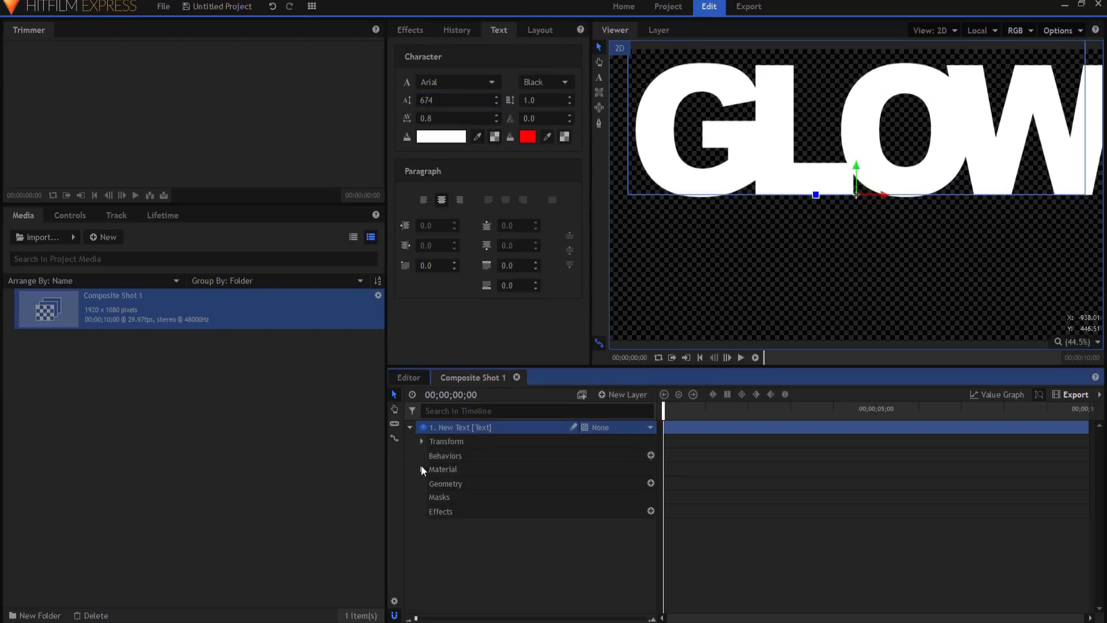
pyautogui.click(422, 442)
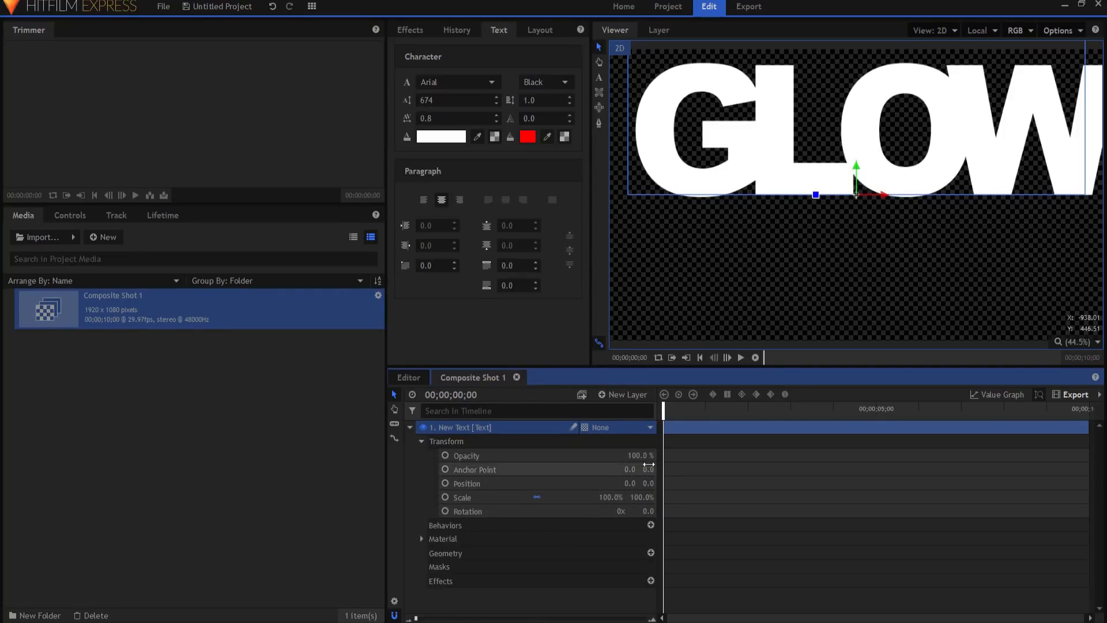
pyautogui.moveTo(648, 470); pyautogui.dragTo(711, 469)
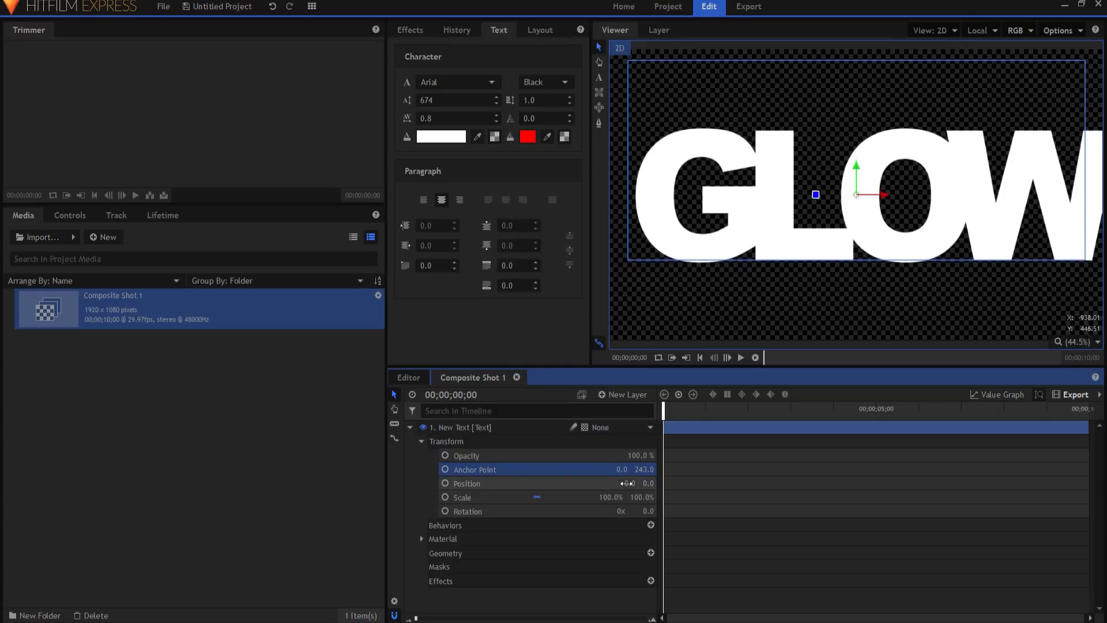
pyautogui.moveTo(620, 469); pyautogui.dragTo(668, 470)
pyautogui.click(411, 428)
pyautogui.click(416, 441)
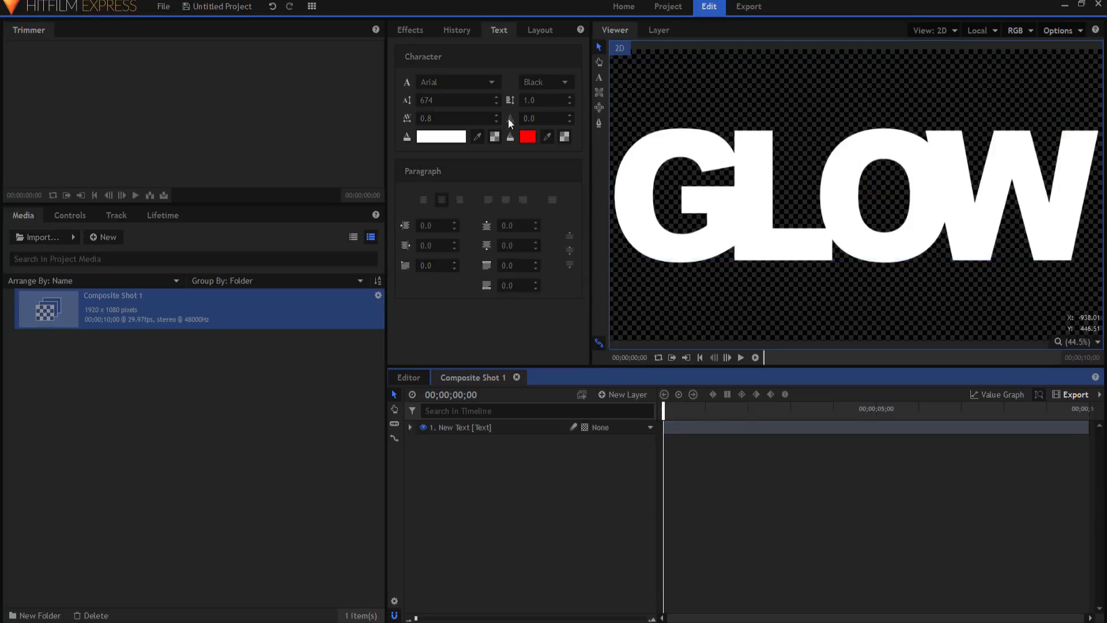
# Step: Convert the text layer into its own composite shot named Graphic
pyautogui.rightClick(469, 428)
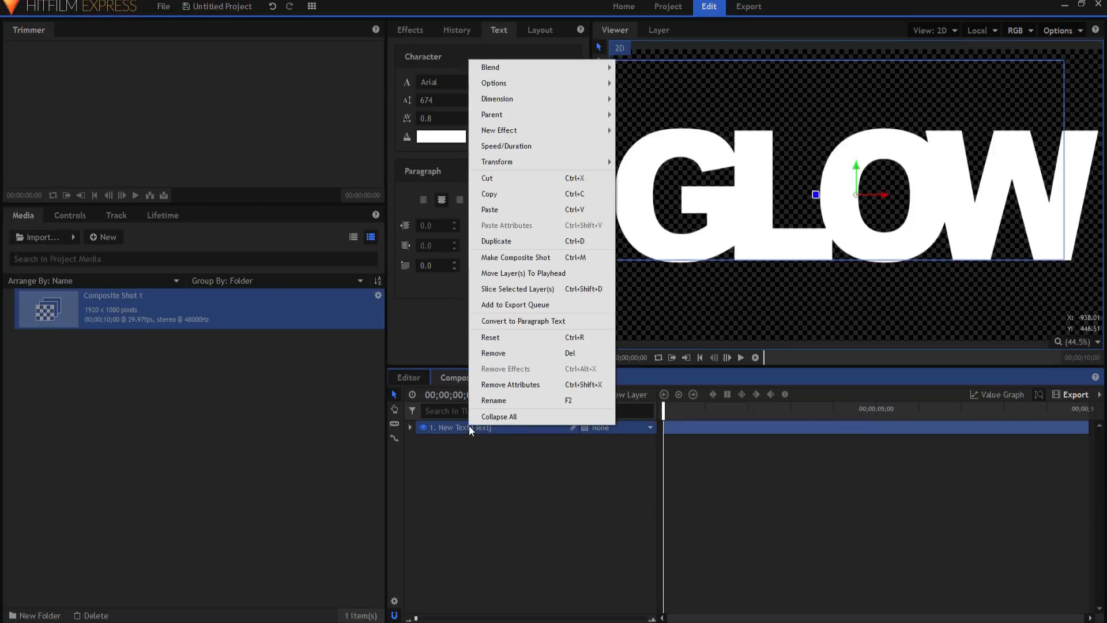
pyautogui.click(510, 258)
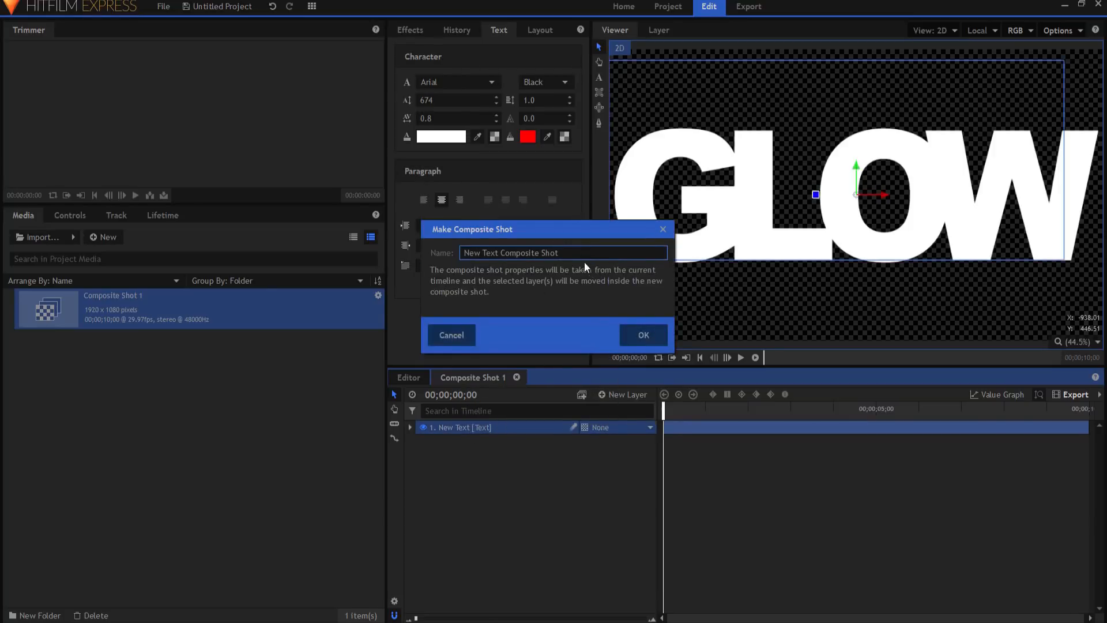
pyautogui.moveTo(568, 252); pyautogui.dragTo(463, 253)
pyautogui.write('Graphic')
pyautogui.click(644, 333)
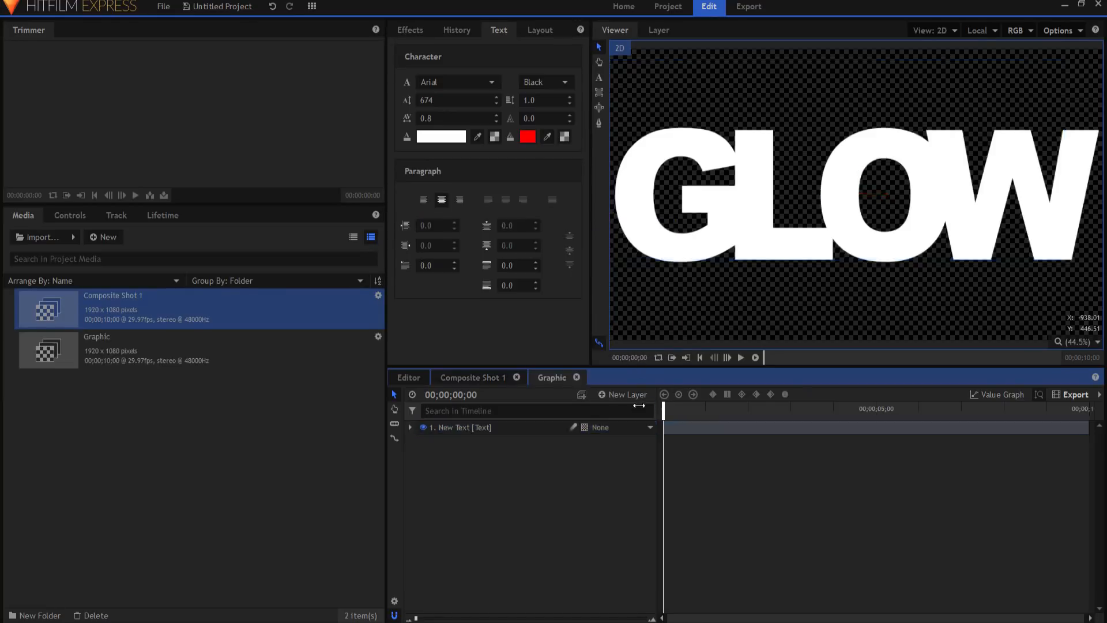
# Step: Add a light layer to Composite Shot 1 and turn off the 3D grid in the viewer
pyautogui.click(484, 376)
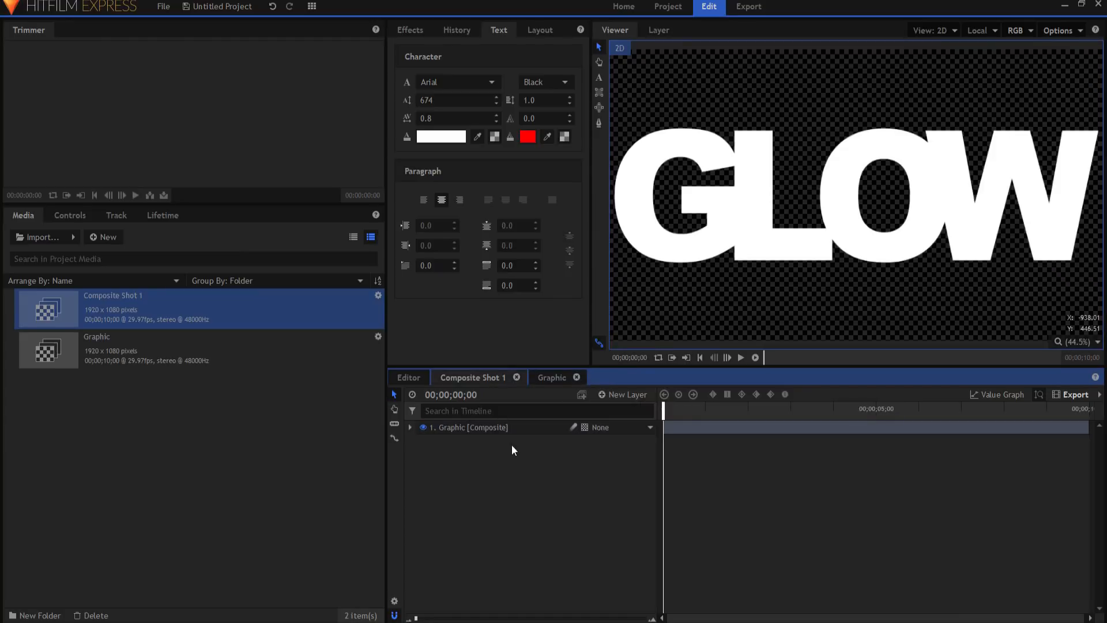
pyautogui.click(613, 396)
pyautogui.click(619, 474)
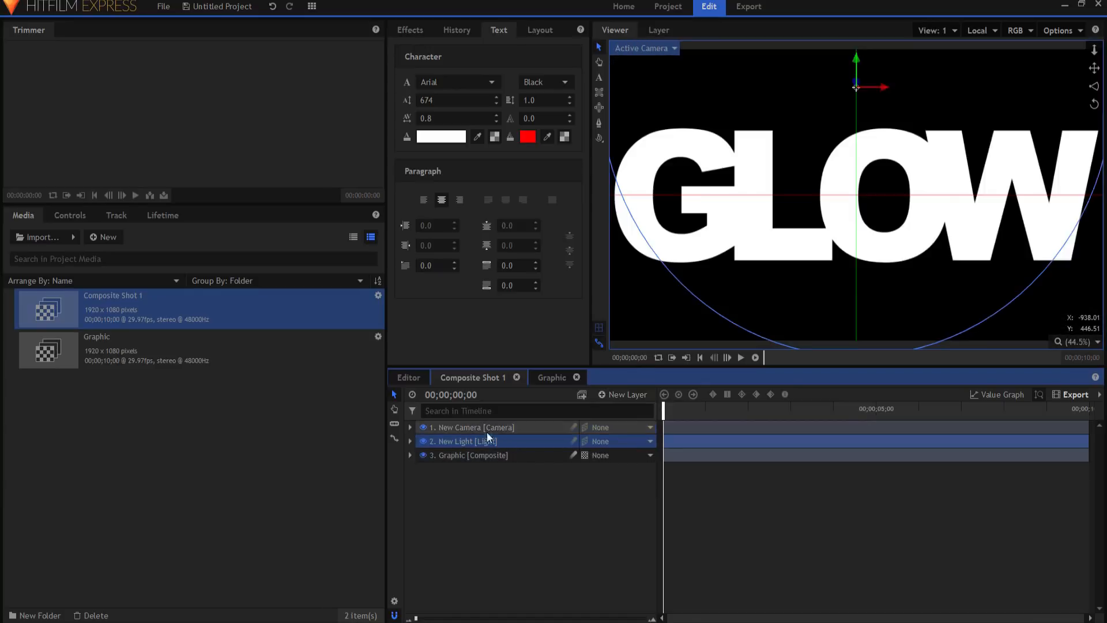
pyautogui.click(598, 330)
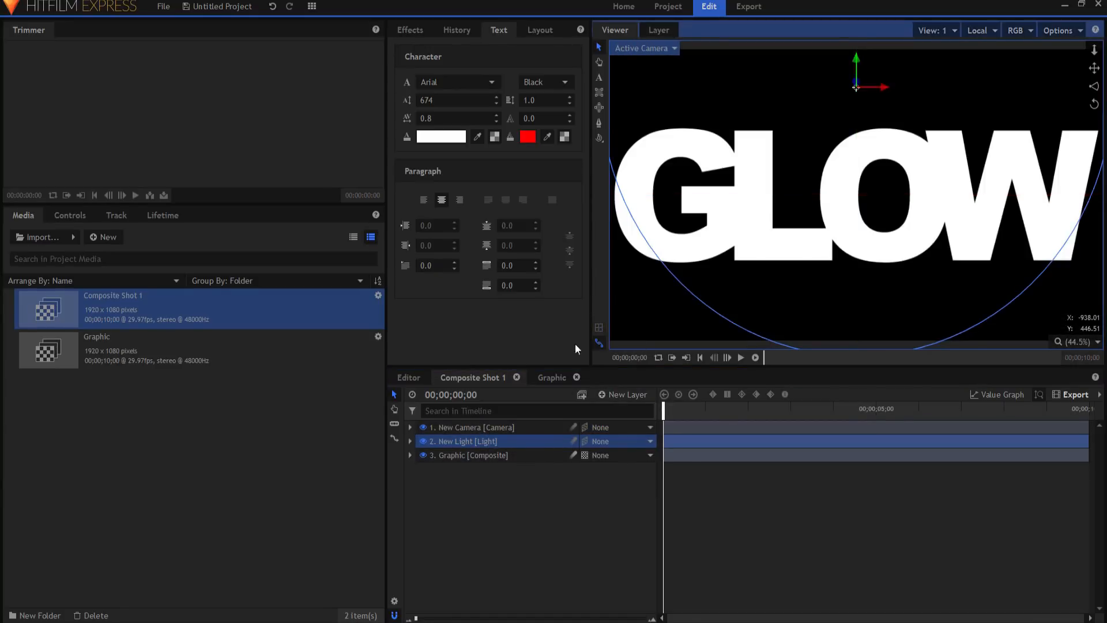
# Step: Rename the new light layer as Front
pyautogui.click(453, 442)
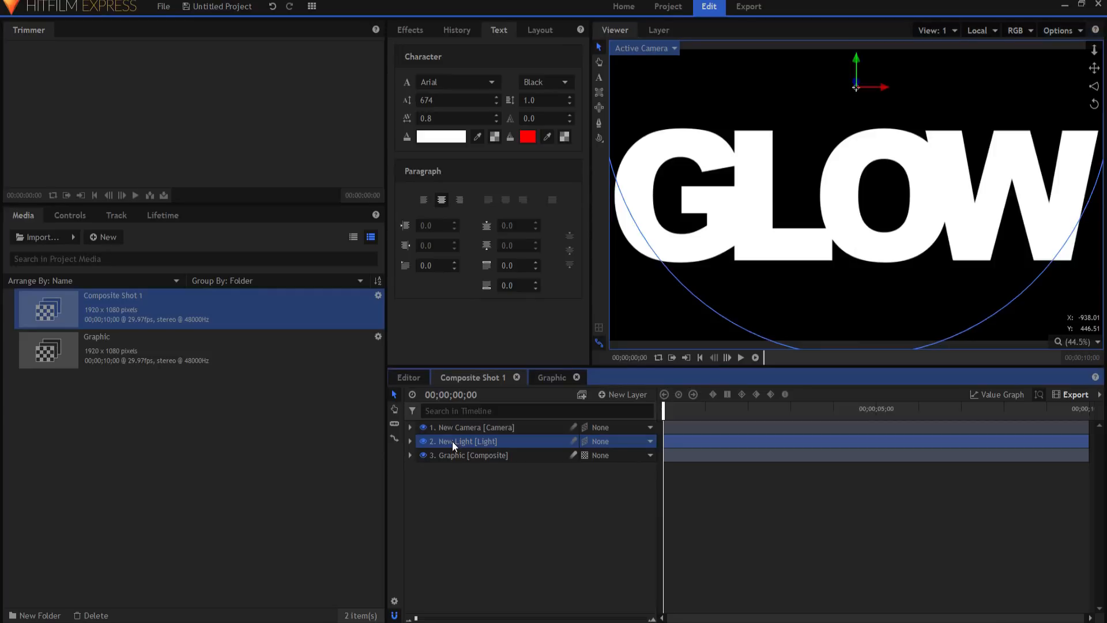
pyautogui.doubleClick(452, 441)
pyautogui.write('Front')
pyautogui.press('Return')
# Step: Change the Front light's type to Directional and set its intensity to 50
pyautogui.click(452, 441)
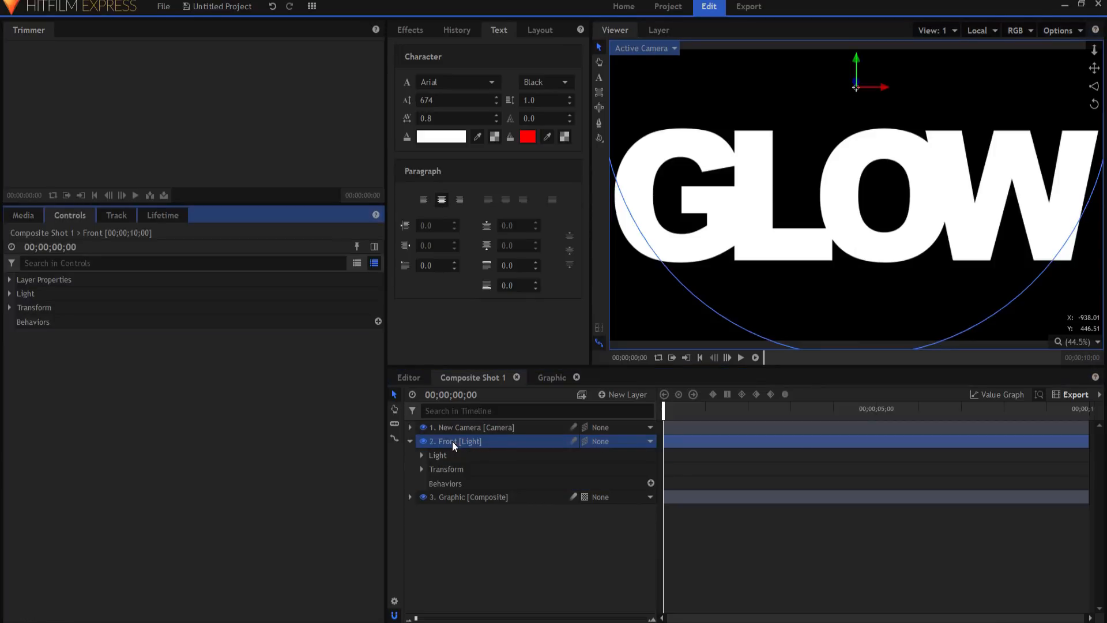
pyautogui.click(9, 293)
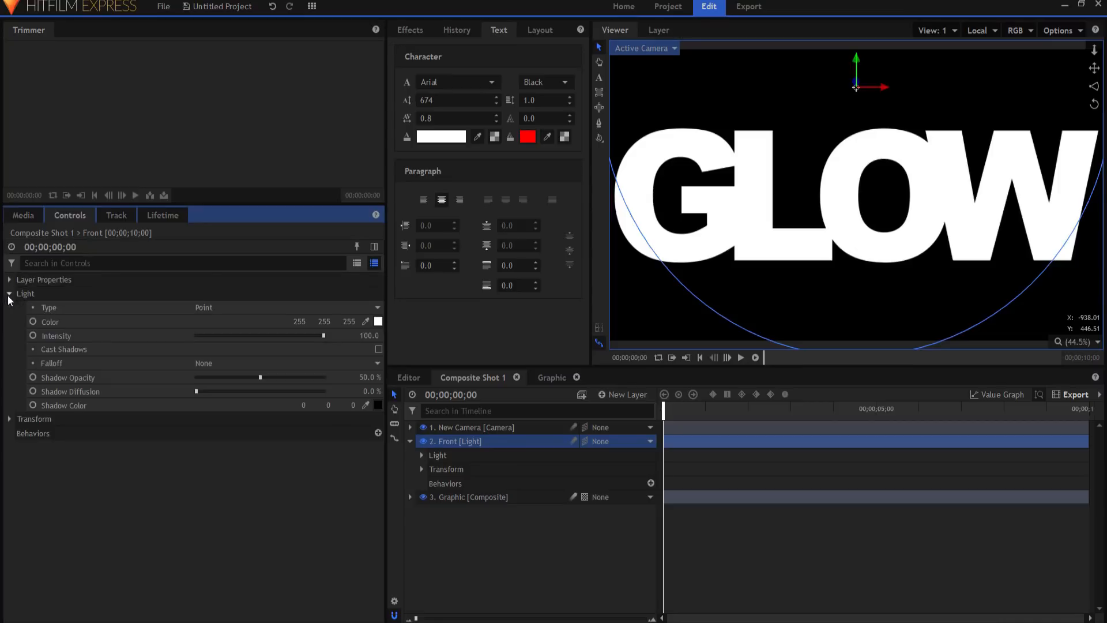
pyautogui.click(219, 308)
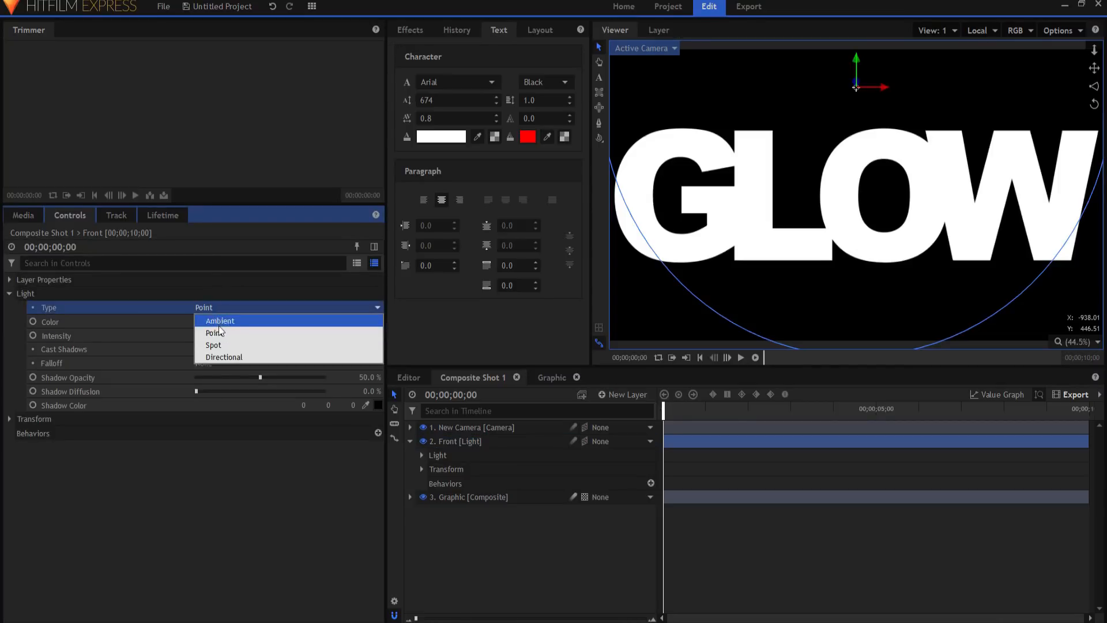
pyautogui.click(227, 358)
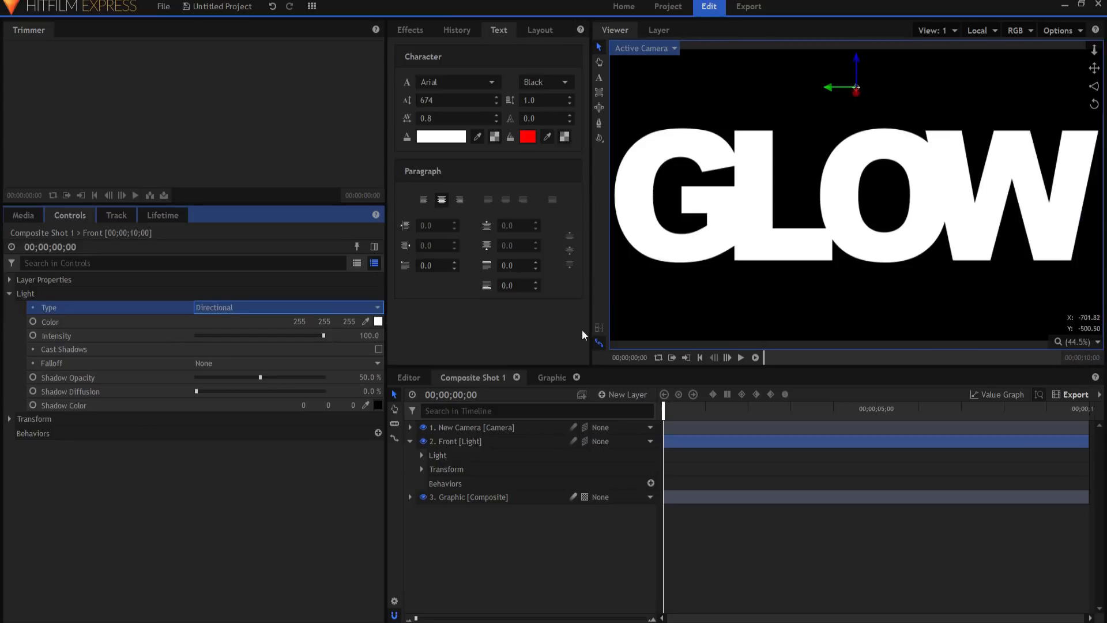
pyautogui.click(370, 335)
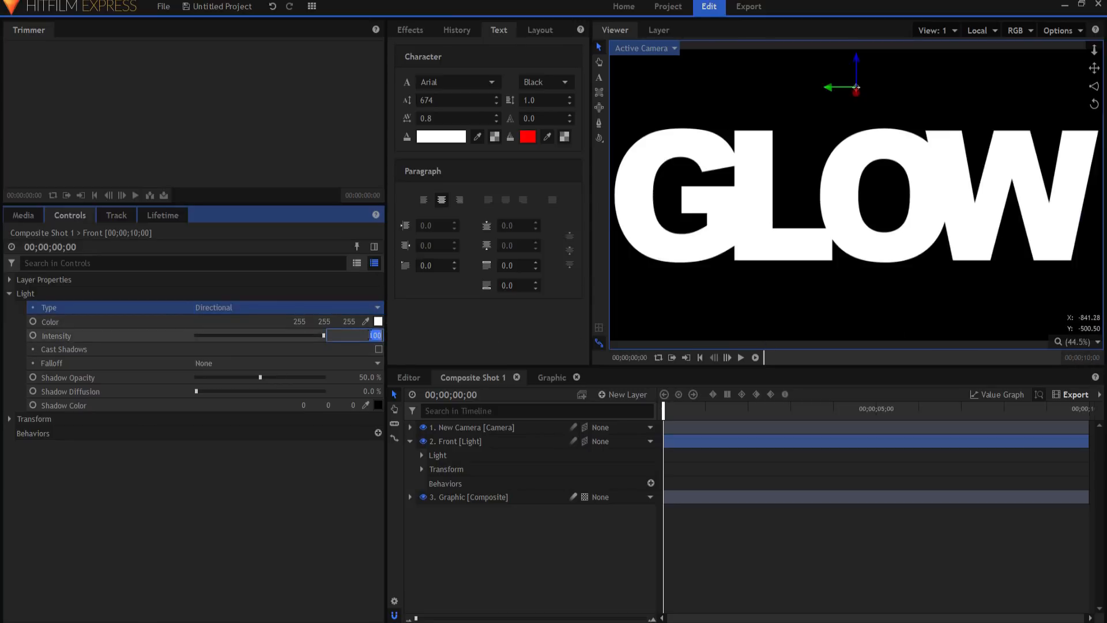
pyautogui.write('50')
pyautogui.press('Return')
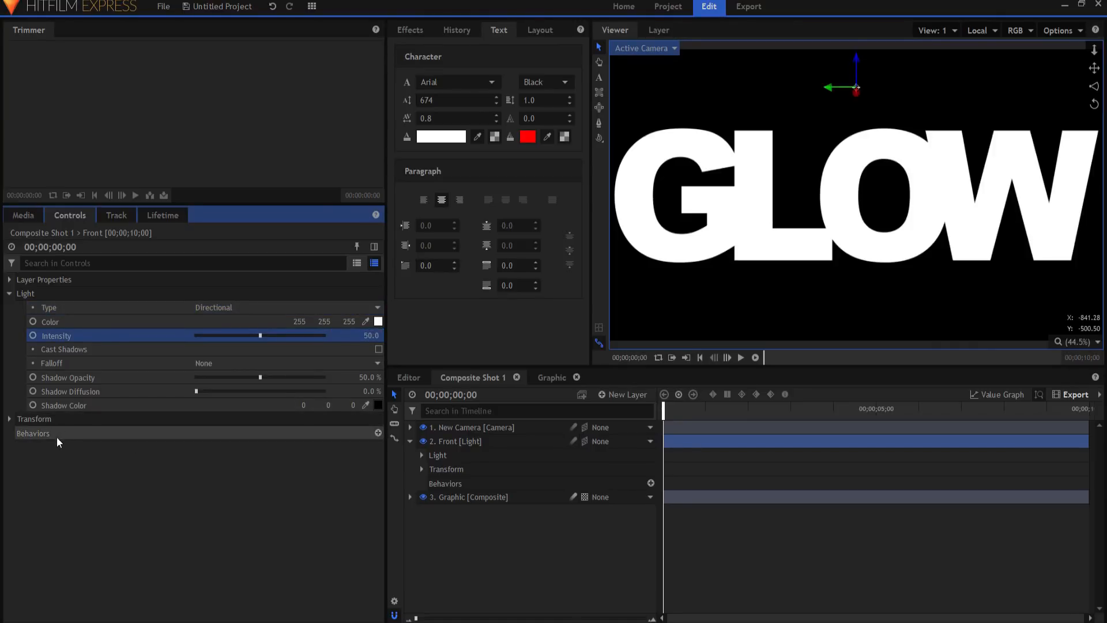
# Step: Set the Front light's position to -5000, 5000, 5000
pyautogui.click(10, 419)
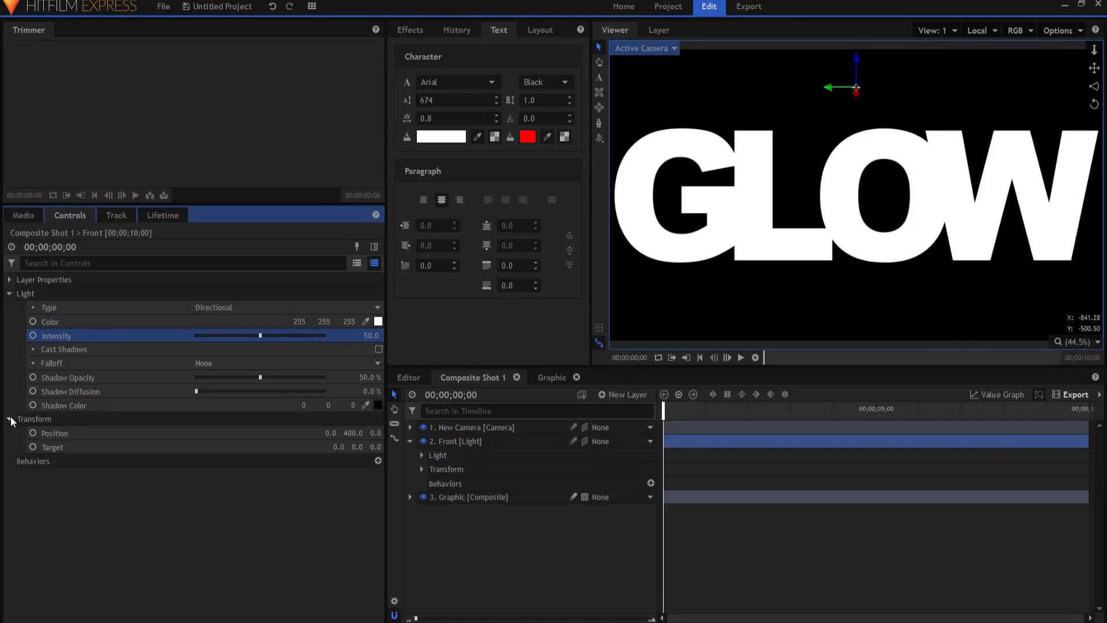
pyautogui.click(330, 432)
pyautogui.write('-5000')
pyautogui.press('Tab')
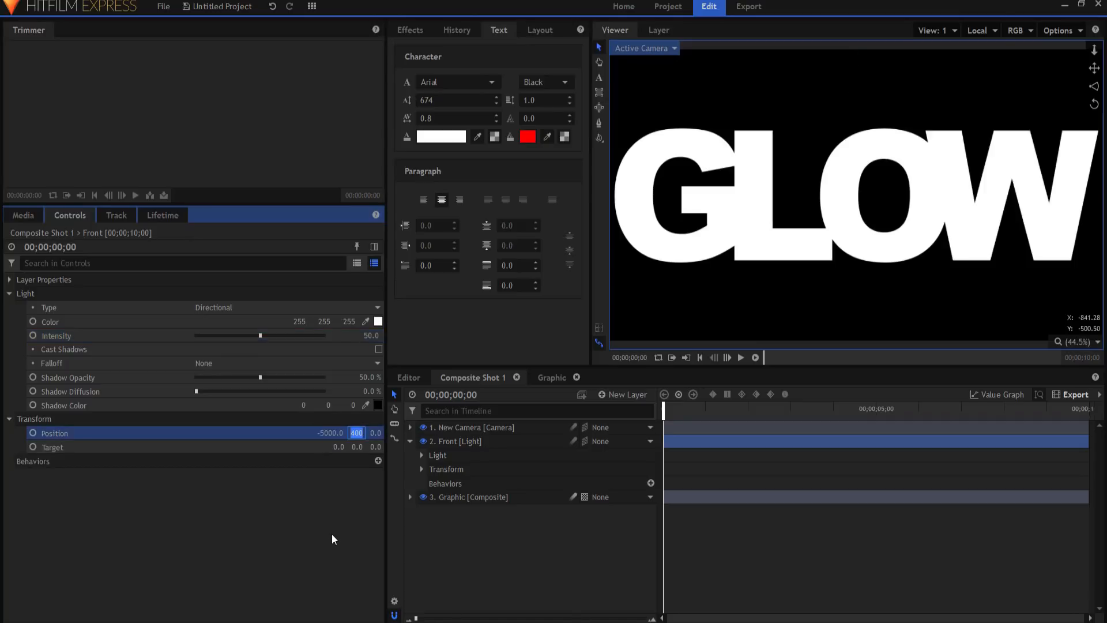
pyautogui.write('5000')
pyautogui.press('Tab')
pyautogui.write('50')
pyautogui.write('00')
pyautogui.press('Return')
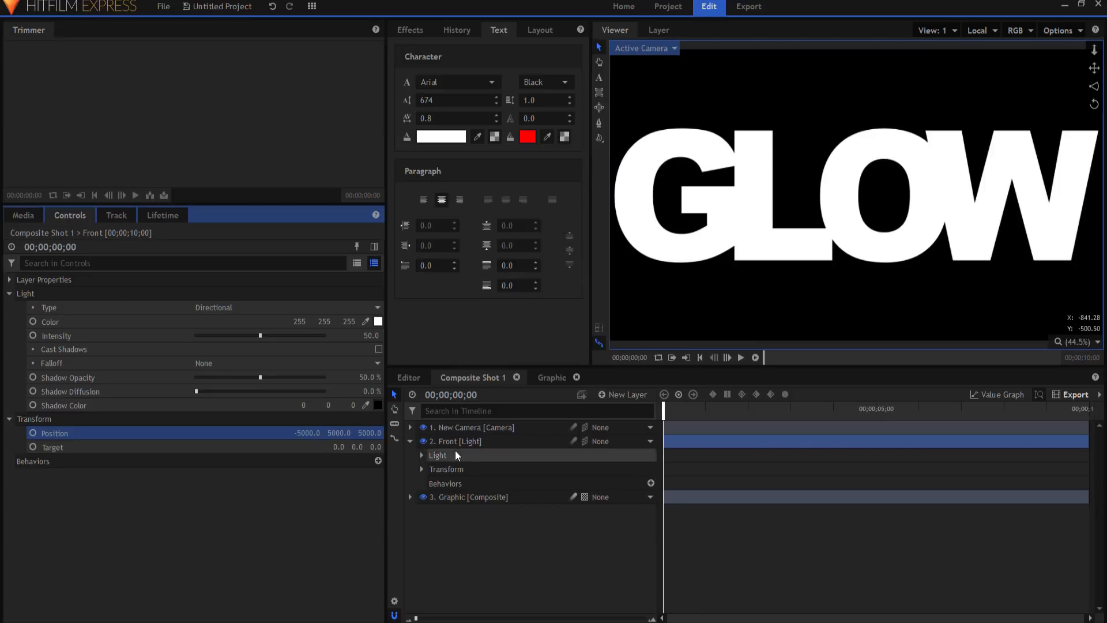
# Step: Duplicate the Front light and rename the copy as Back
pyautogui.click(410, 441)
pyautogui.rightClick(448, 439)
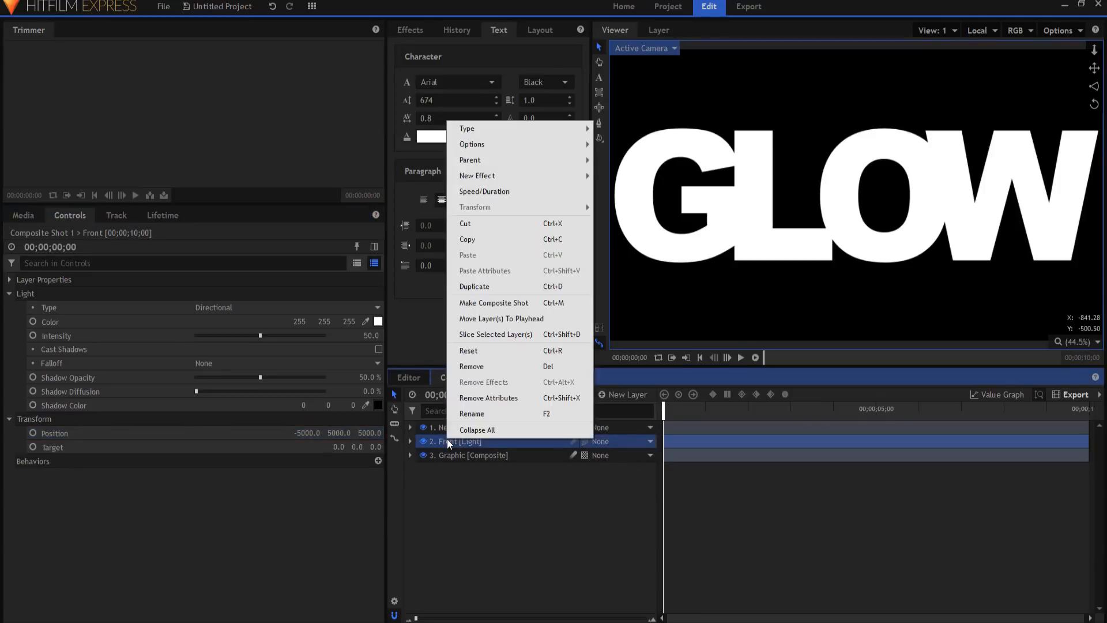
pyautogui.click(475, 286)
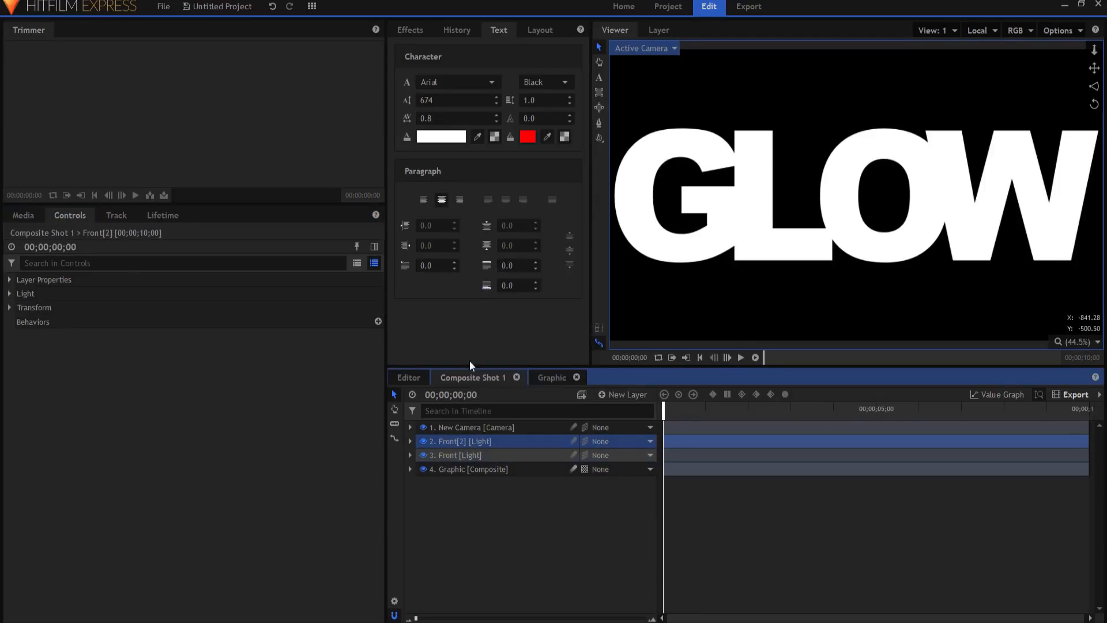
pyautogui.doubleClick(466, 444)
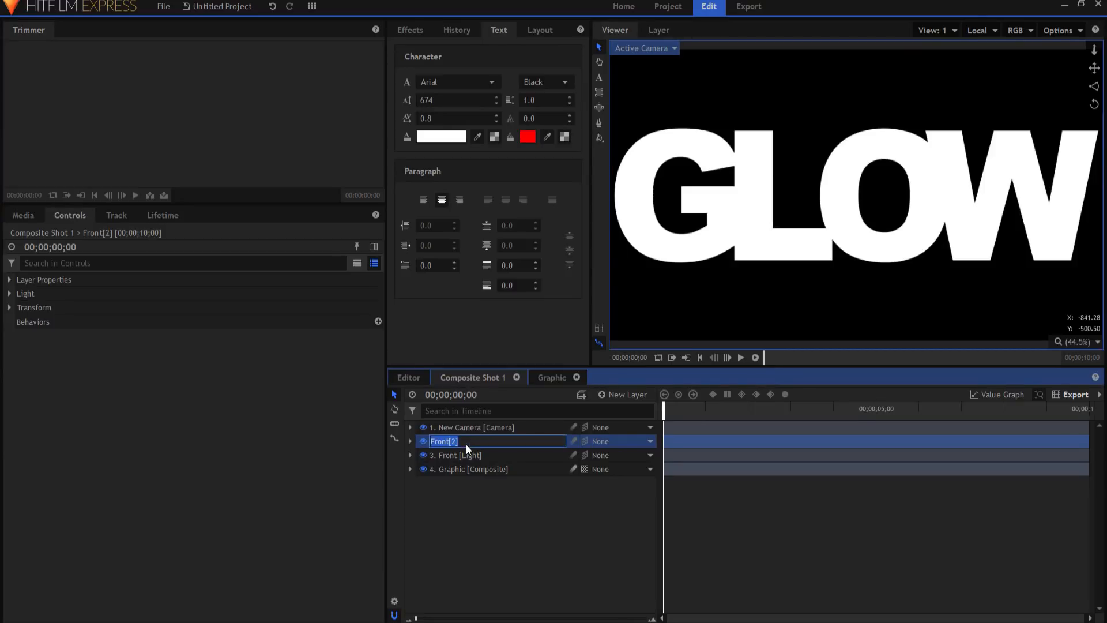
pyautogui.write('Back')
pyautogui.press('Return')
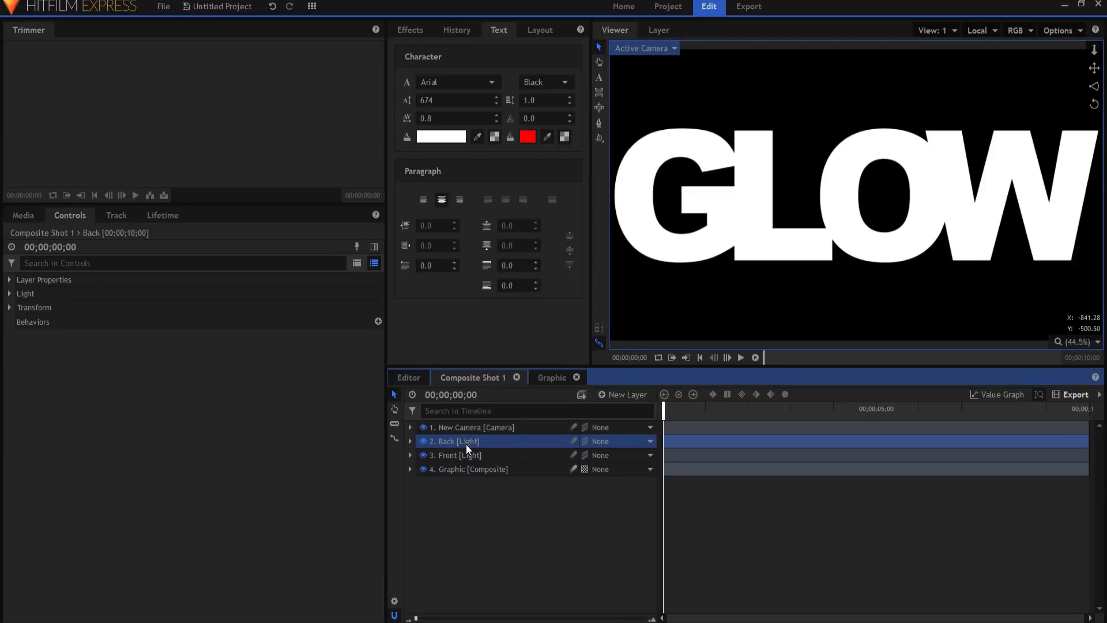
# Step: Set the Back light's position to 5000, -5000, -5000
pyautogui.click(9, 308)
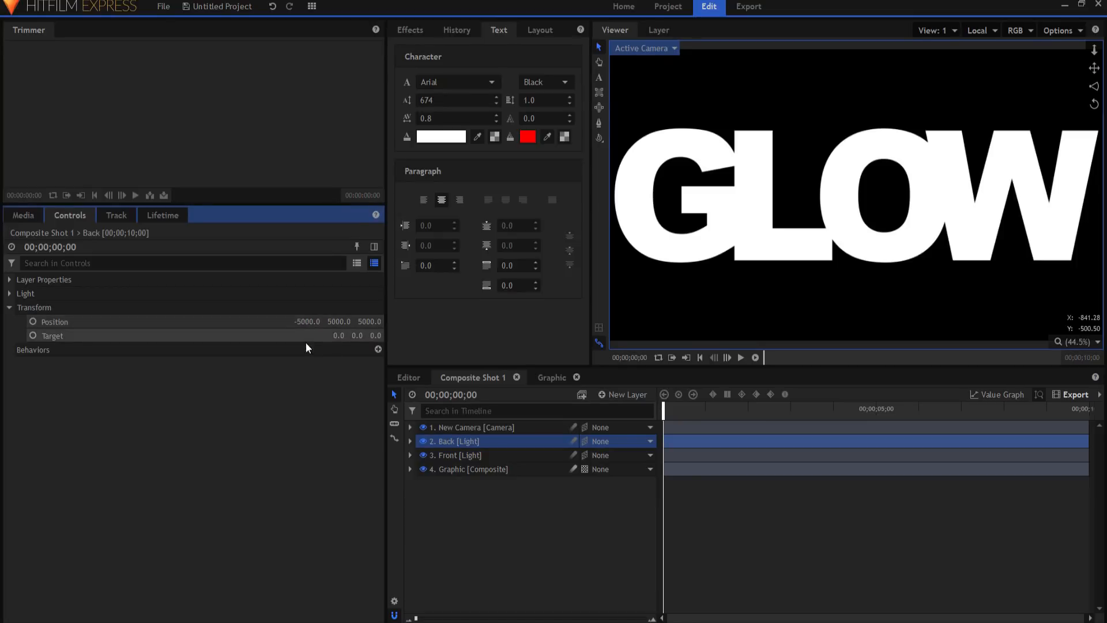
pyautogui.click(306, 323)
pyautogui.write('5000')
pyautogui.press('Return')
pyautogui.click(338, 322)
pyautogui.write('-5000')
pyautogui.press('Return')
pyautogui.click(368, 321)
pyautogui.write('-5000')
pyautogui.press('Return')
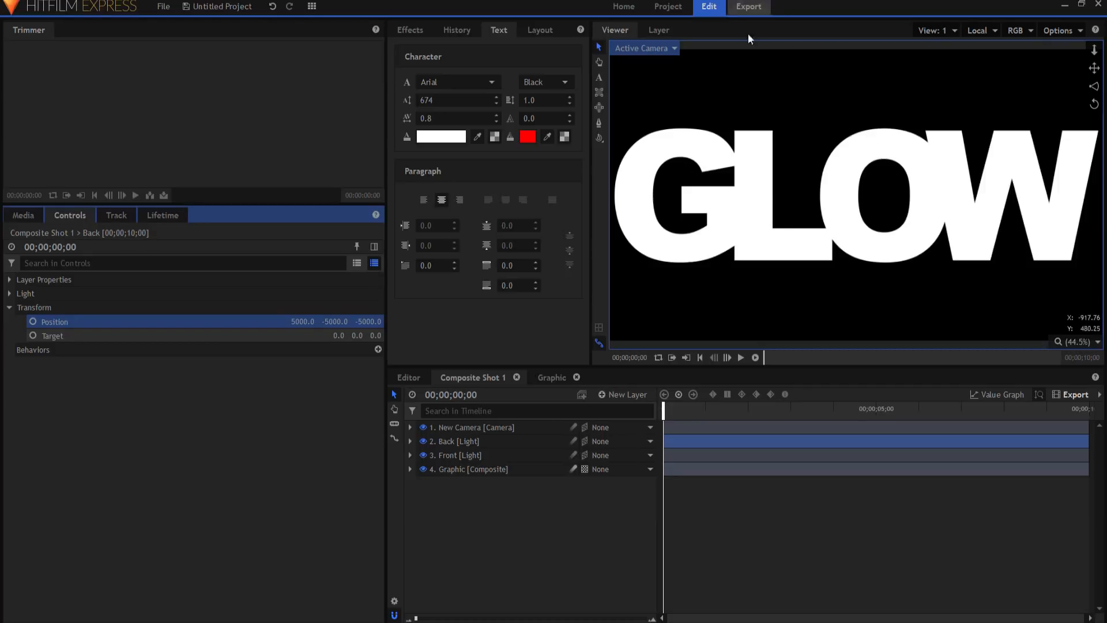
pyautogui.click(462, 531)
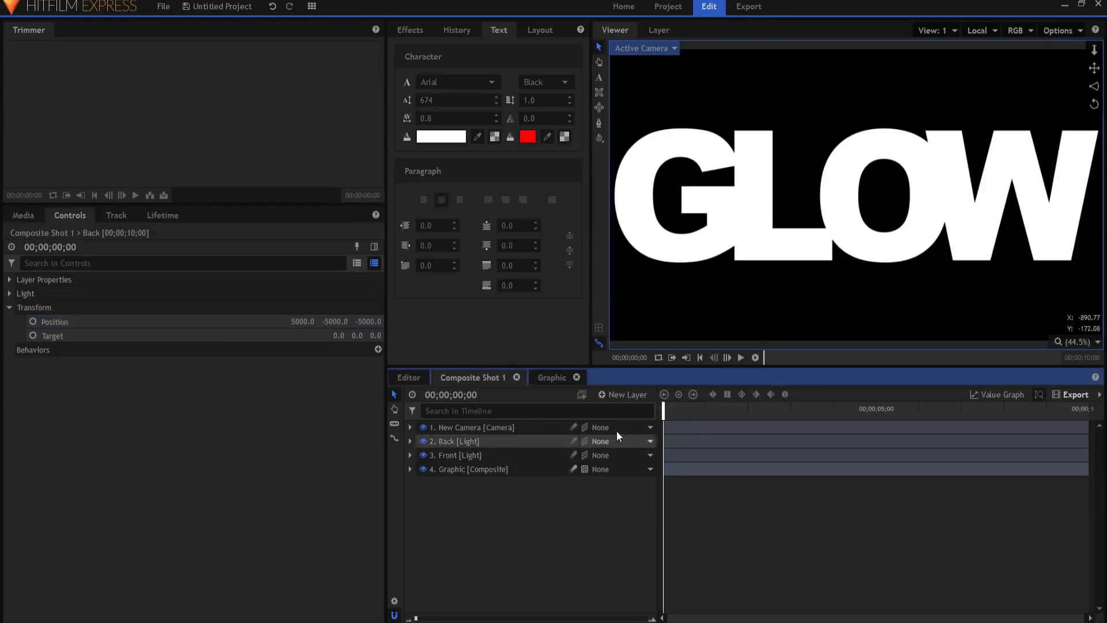
# Step: Find the Parallax effect and apply it to the Graphic composite layer, exposing its settings
pyautogui.click(409, 29)
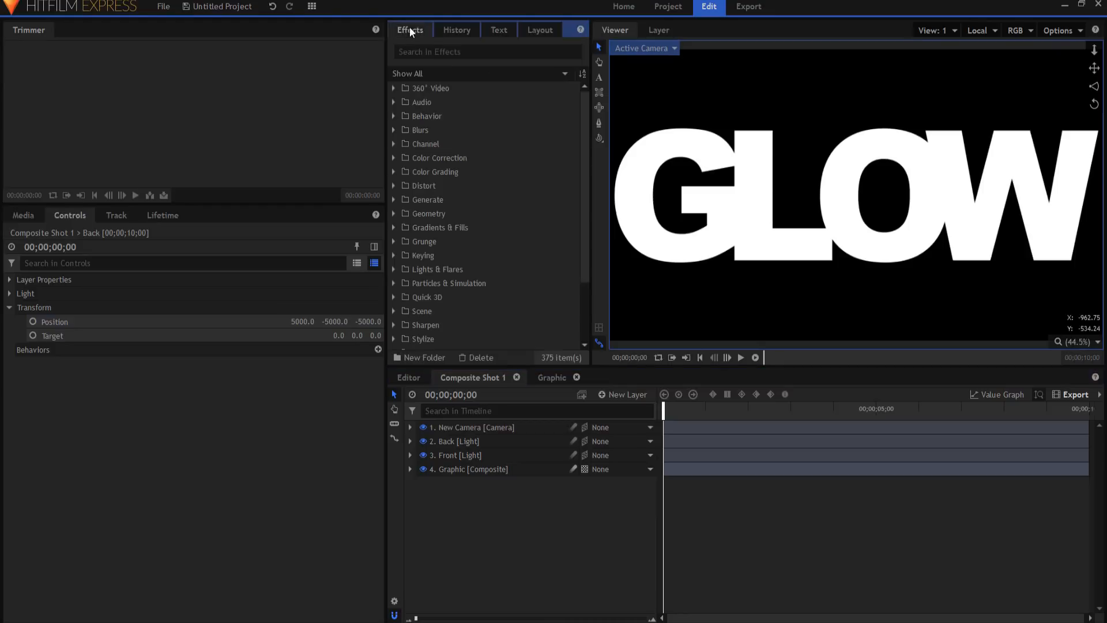
pyautogui.write('para')
pyautogui.moveTo(444, 102)
pyautogui.mouseDown()
pyautogui.moveTo(428, 270)
pyautogui.moveTo(447, 468)
pyautogui.mouseUp()
pyautogui.click(434, 511)
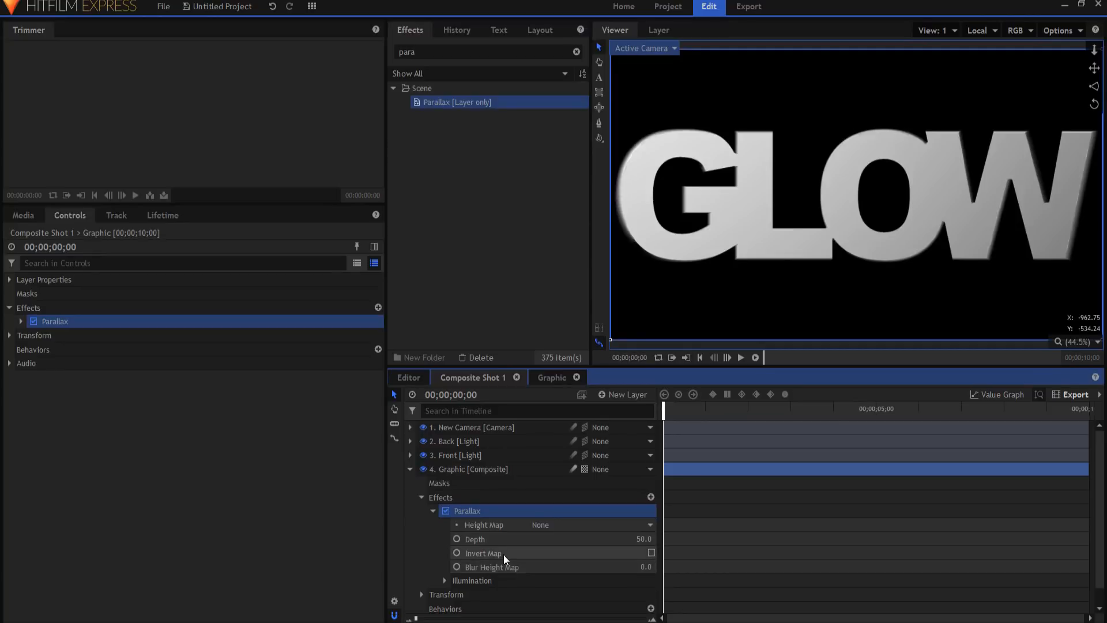
# Step: Invert the Parallax effect's height map, set its depth to 200, and compare the graphic with the effect off and on
pyautogui.click(652, 552)
pyautogui.moveTo(644, 539); pyautogui.dragTo(738, 538)
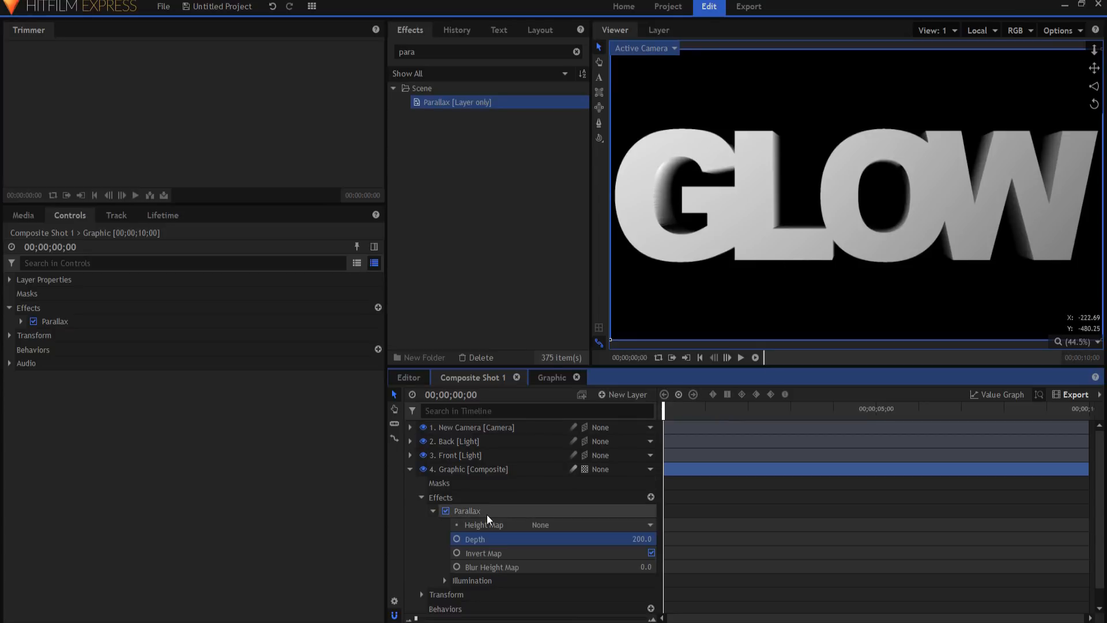
pyautogui.click(447, 511)
pyautogui.click(446, 511)
# Step: Rename the Graphic layer's Parallax effect as "Parallax - Extrusion" and collapse the layer
pyautogui.click(476, 511)
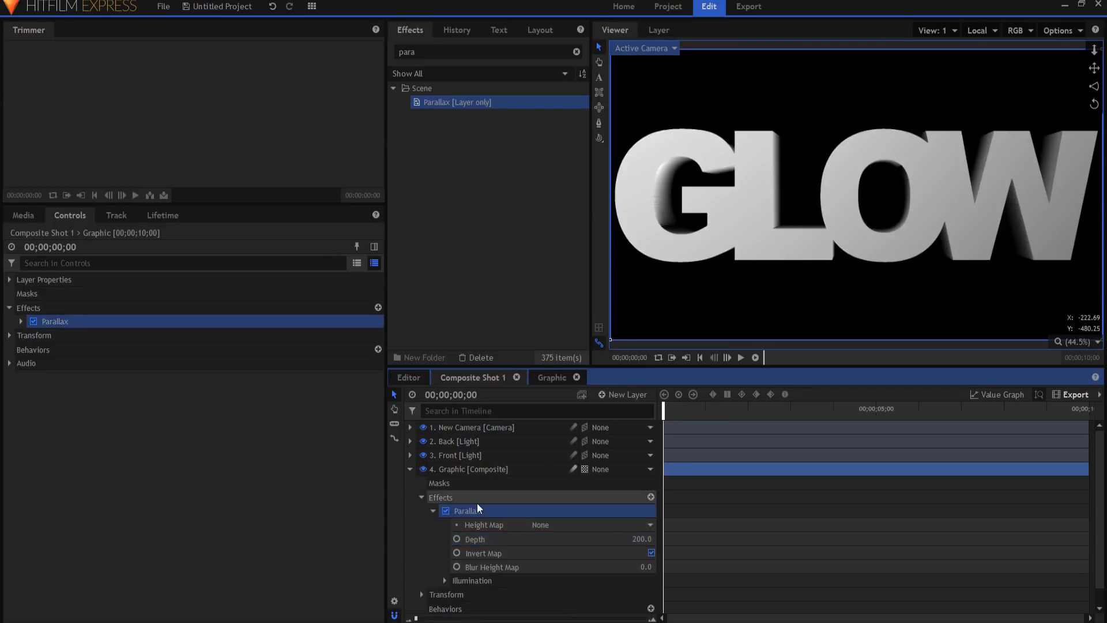
pyautogui.click(478, 507)
pyautogui.click(477, 509)
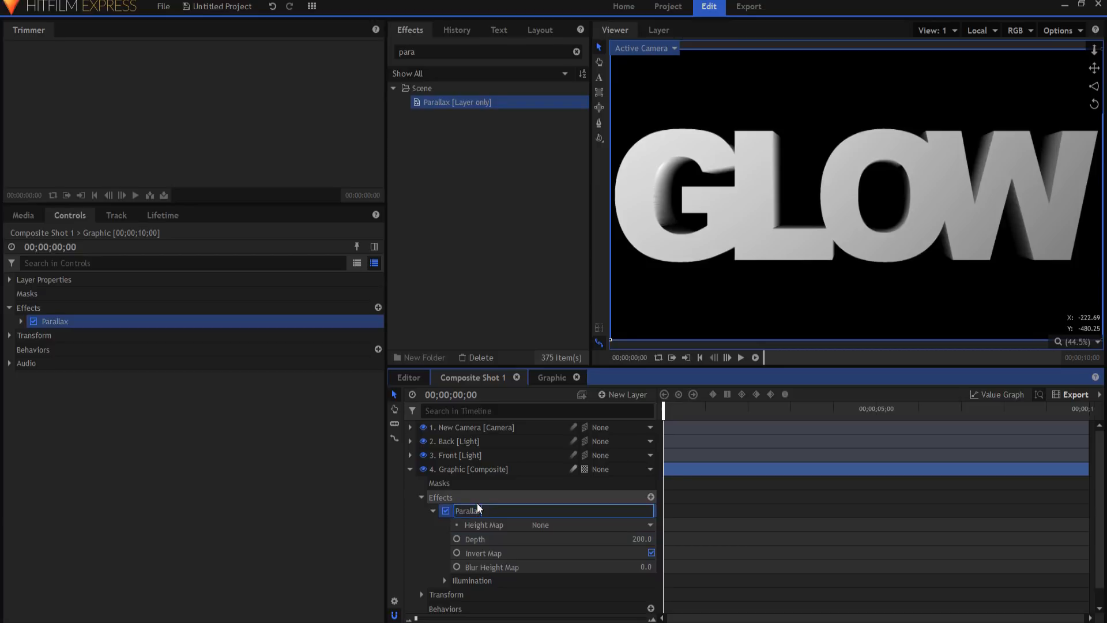
pyautogui.write('- Extrusion')
pyautogui.press('Return')
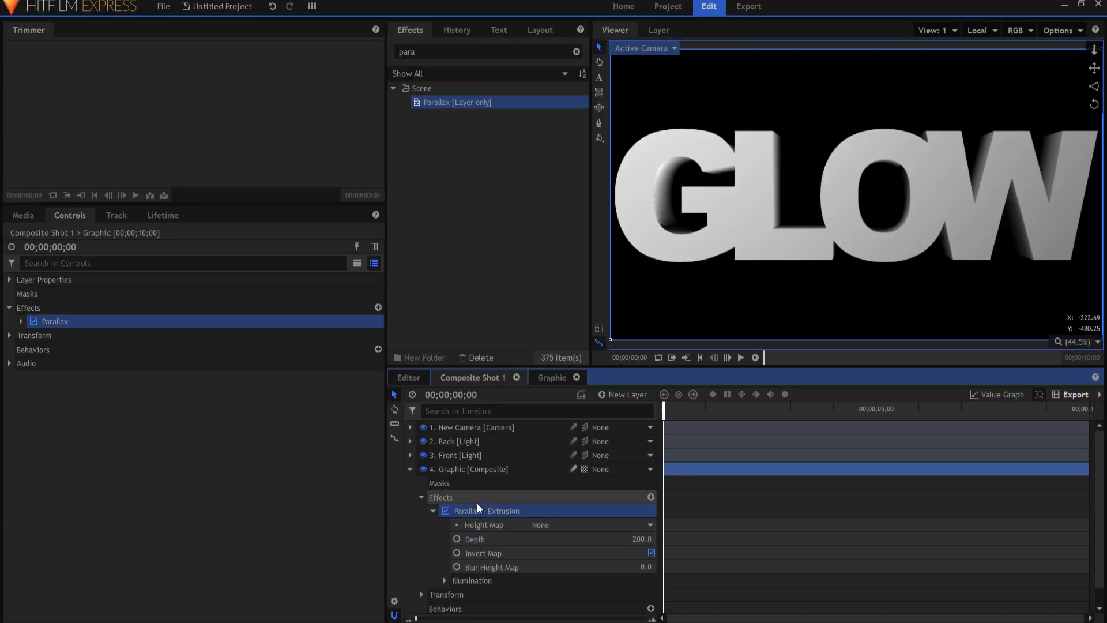
pyautogui.click(433, 511)
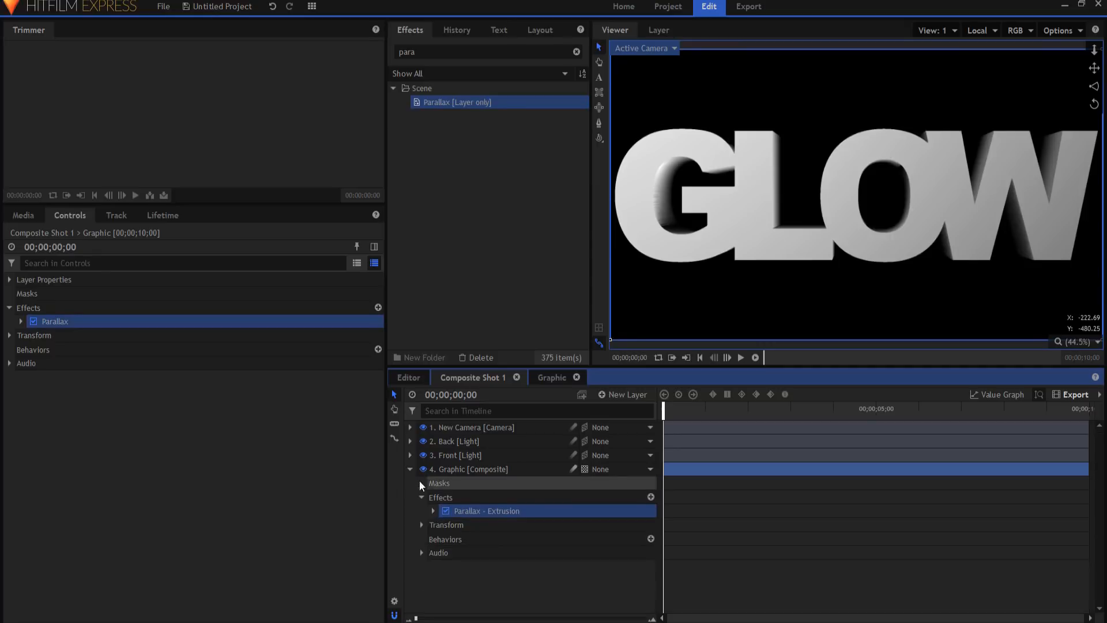
pyautogui.click(410, 469)
pyautogui.click(453, 524)
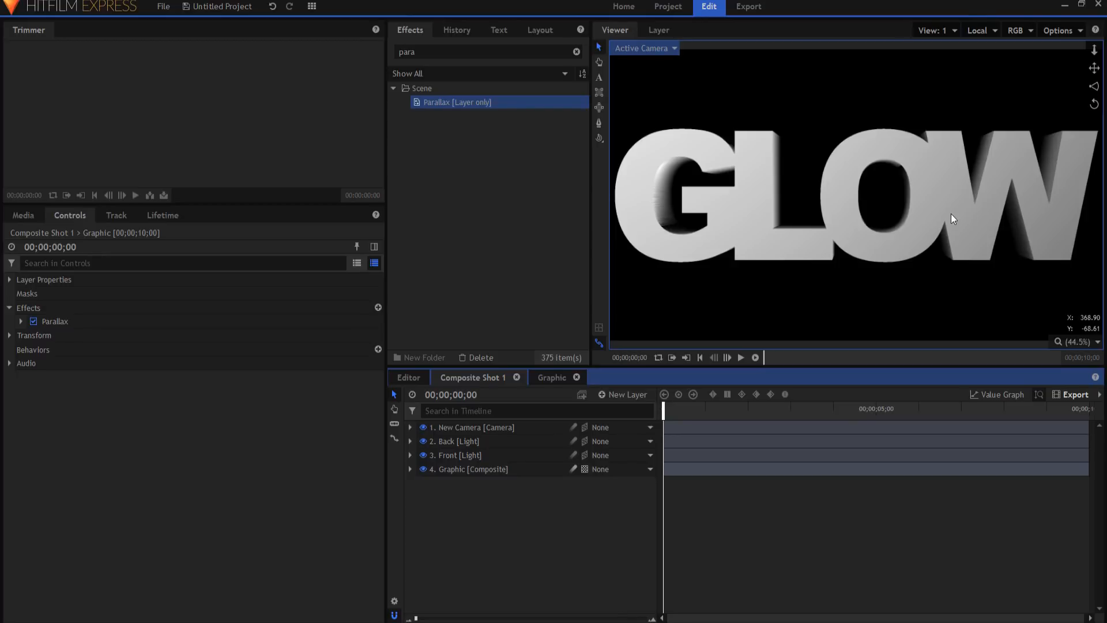
# Step: Add a black 1920 x 1080 plane layer and apply the Fractal Noise effect to it
pyautogui.click(626, 397)
pyautogui.click(620, 414)
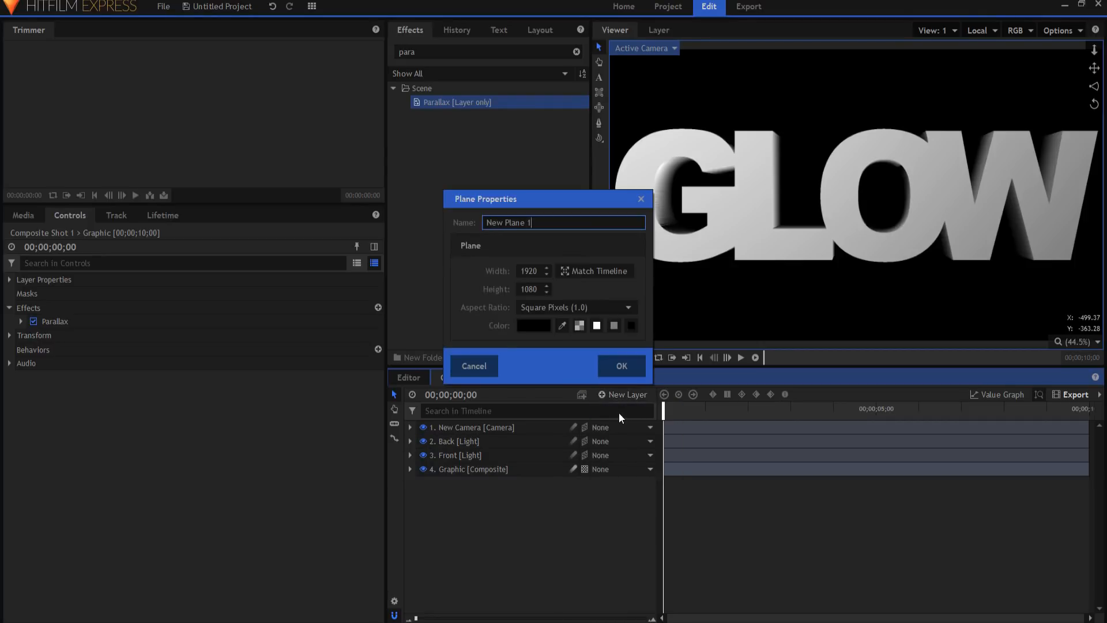
pyautogui.click(621, 371)
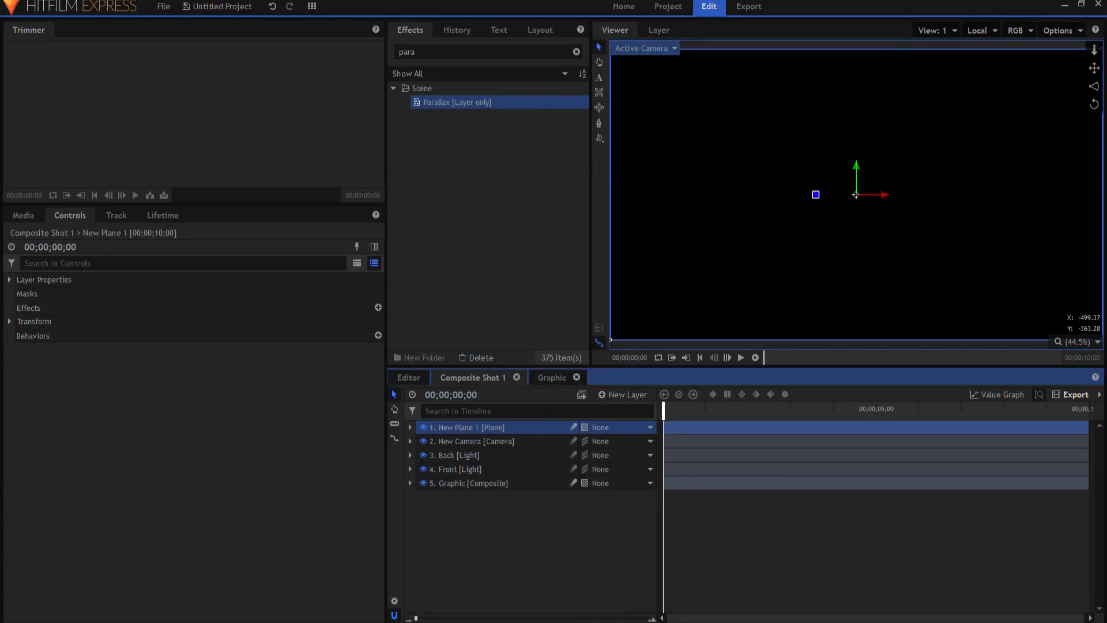
pyautogui.doubleClick(443, 49)
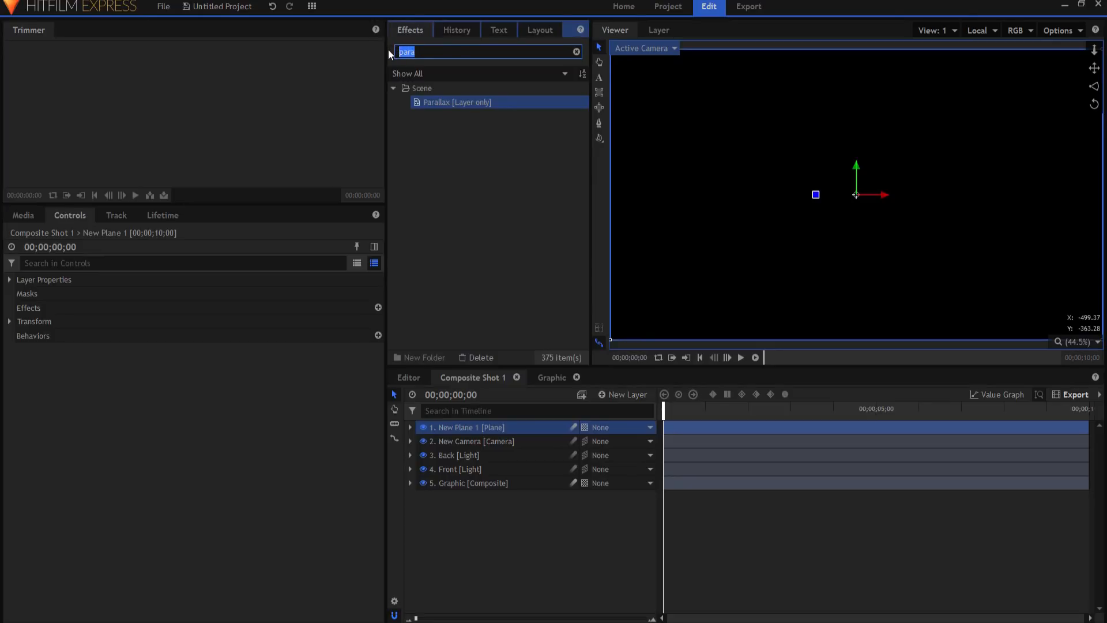
pyautogui.write('frac')
pyautogui.moveTo(462, 143); pyautogui.dragTo(470, 424)
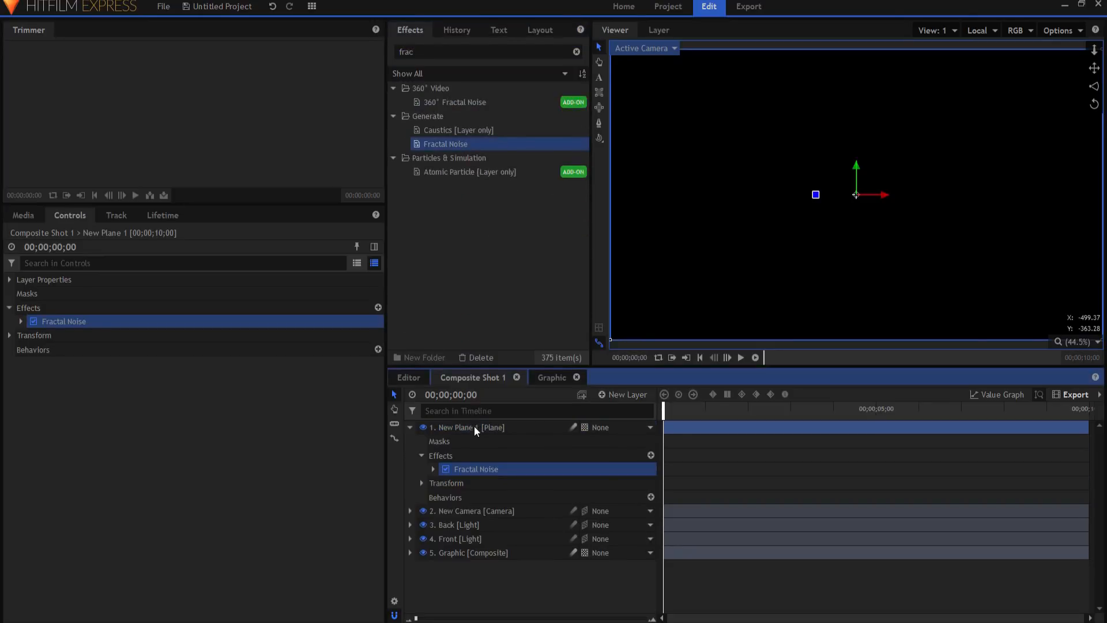
# Step: Set the Fractal Noise scale on the plane to 50 px
pyautogui.click(433, 468)
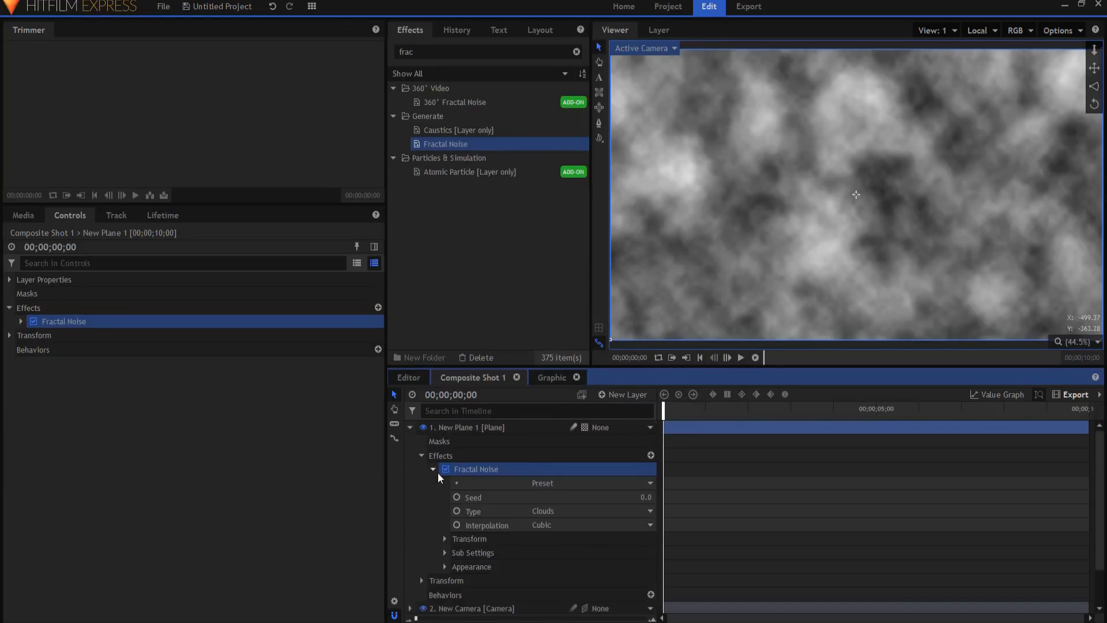
pyautogui.click(444, 539)
pyautogui.scroll(-1, 547, 558)
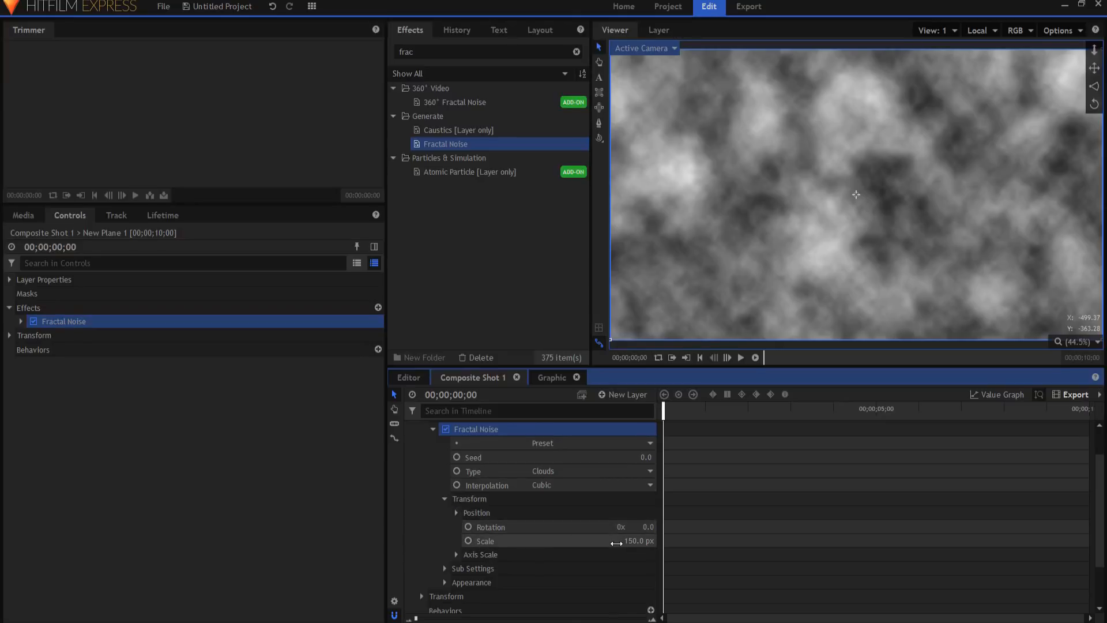
pyautogui.moveTo(636, 541); pyautogui.dragTo(587, 541)
pyautogui.moveTo(637, 541); pyautogui.dragTo(629, 542)
pyautogui.click(637, 541)
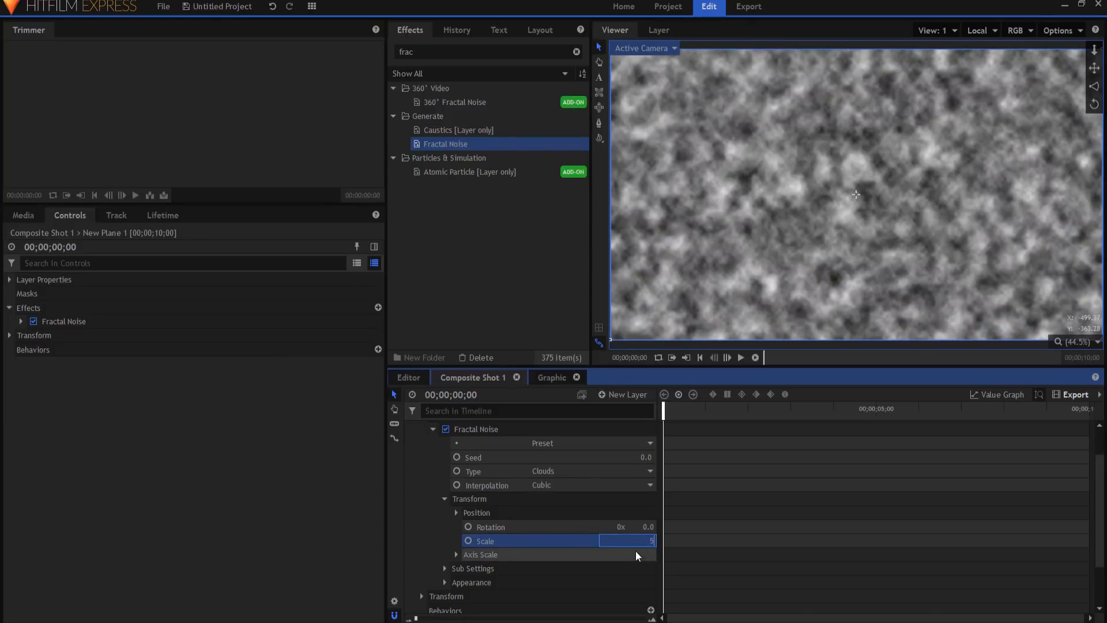
pyautogui.write('5')
pyautogui.press('Return')
pyautogui.click(637, 541)
pyautogui.write('50')
pyautogui.press('Return')
# Step: Set the exposure in the Fractal Noise appearance settings to 1.00
pyautogui.click(445, 569)
pyautogui.scroll(-3, 443, 569)
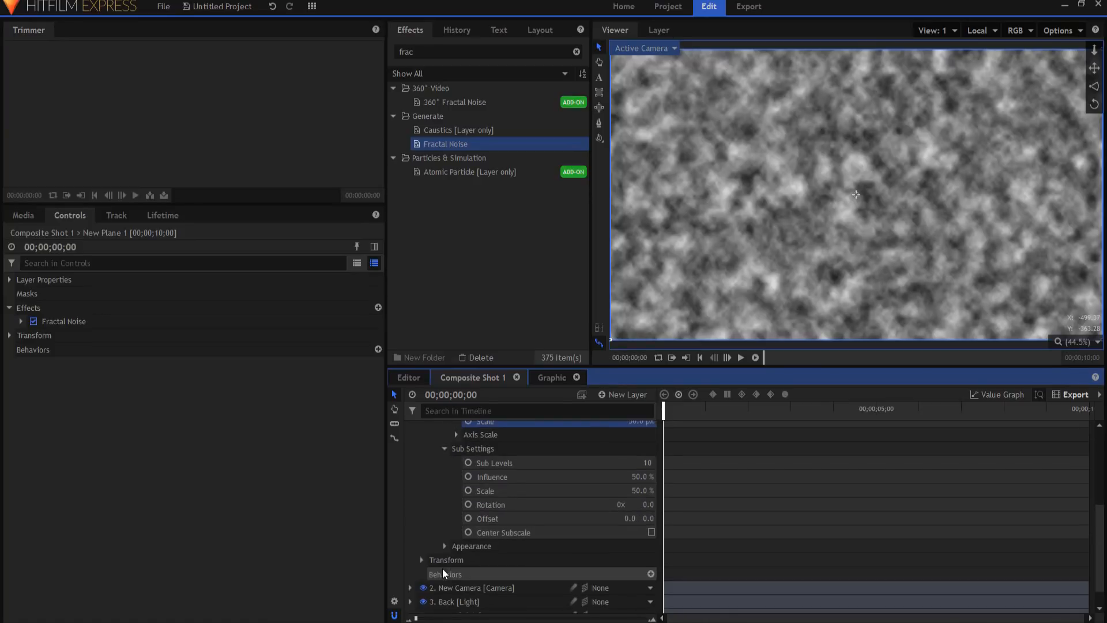
pyautogui.click(444, 448)
pyautogui.click(444, 523)
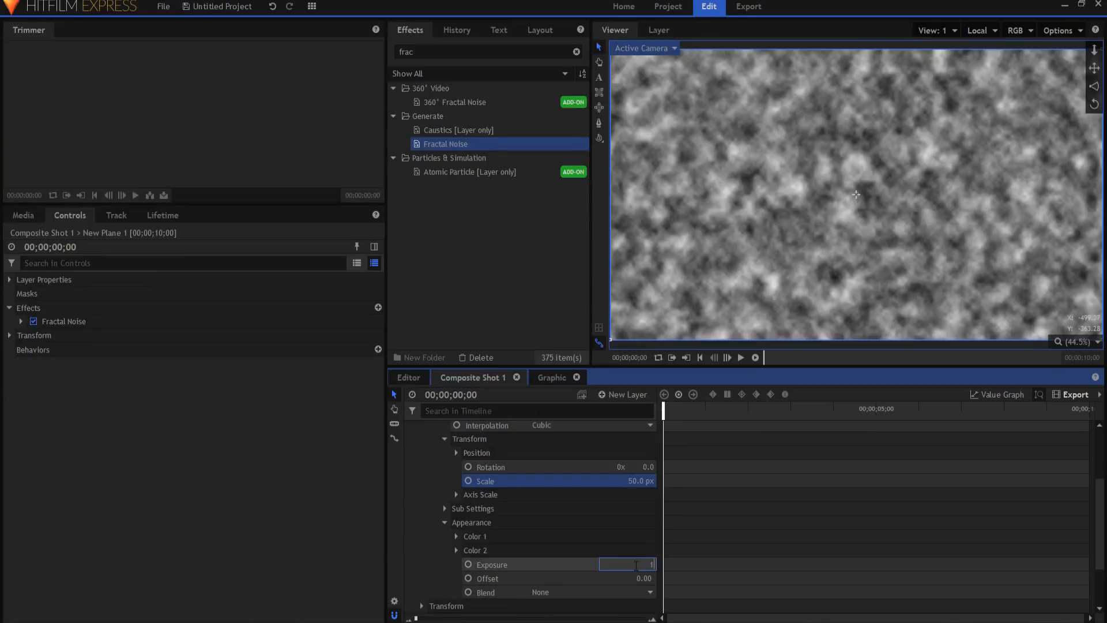
pyautogui.moveTo(643, 566); pyautogui.dragTo(635, 565)
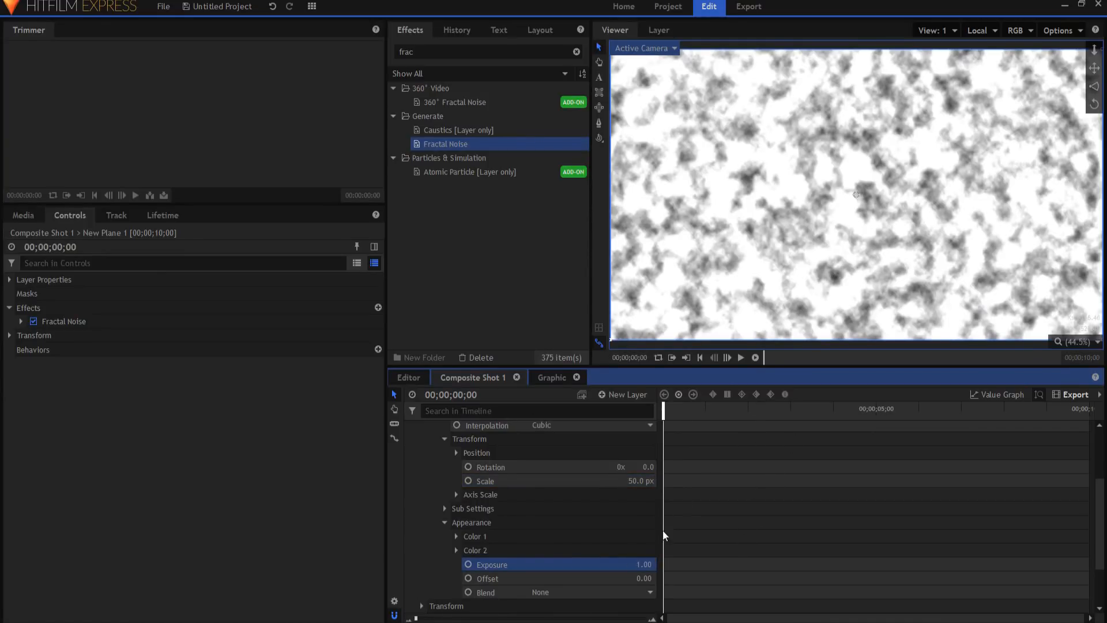
# Step: Keyframe the Fractal Noise offset from -0.83 at the start to -0.40 at 8 seconds, and scrub through the animation
pyautogui.moveTo(644, 579); pyautogui.dragTo(598, 578)
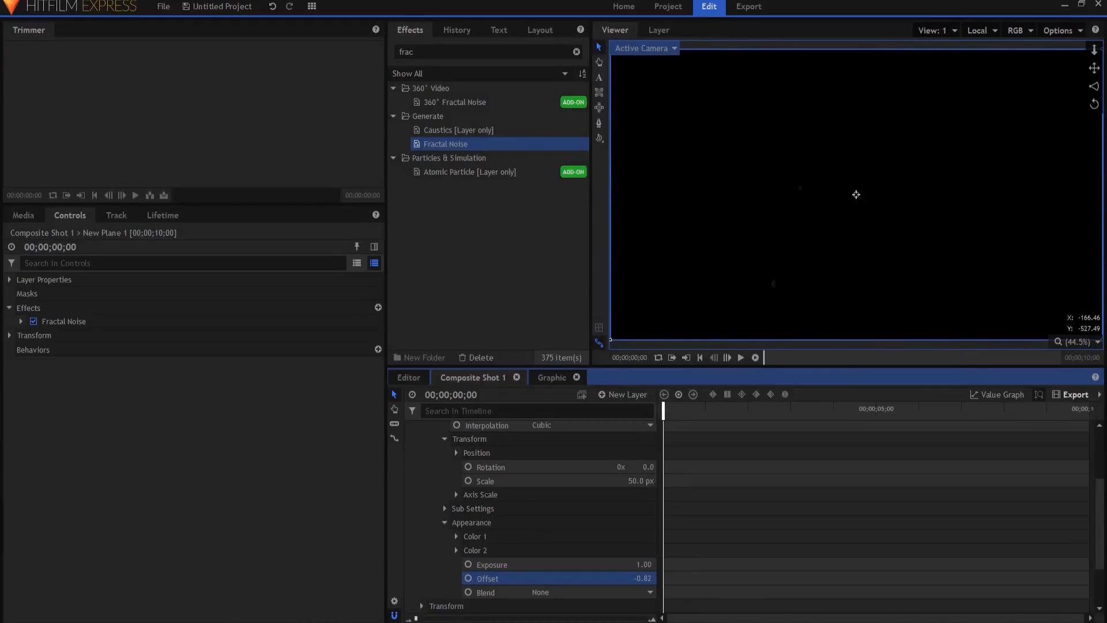
pyautogui.click(467, 577)
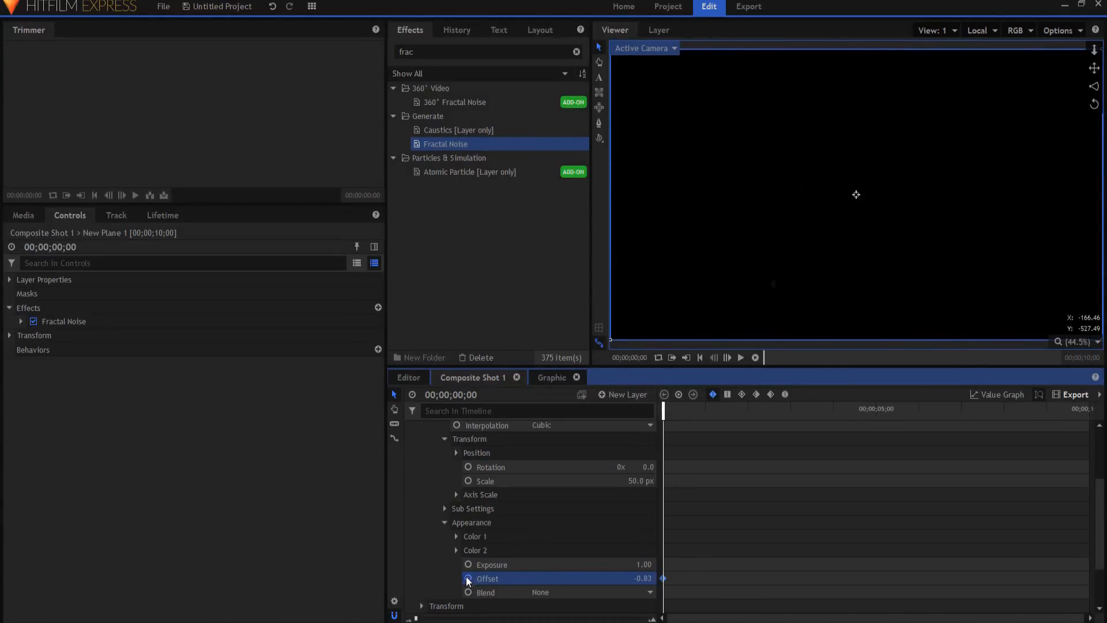
pyautogui.click(1004, 405)
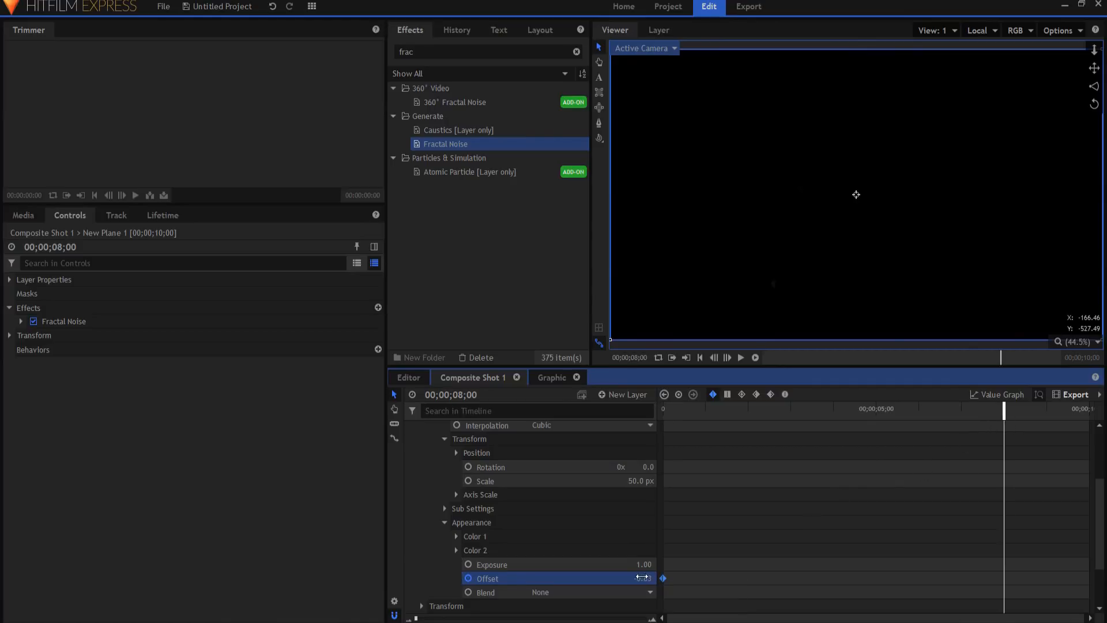
pyautogui.moveTo(642, 578)
pyautogui.mouseDown()
pyautogui.moveTo(664, 578)
pyautogui.moveTo(641, 578)
pyautogui.mouseUp()
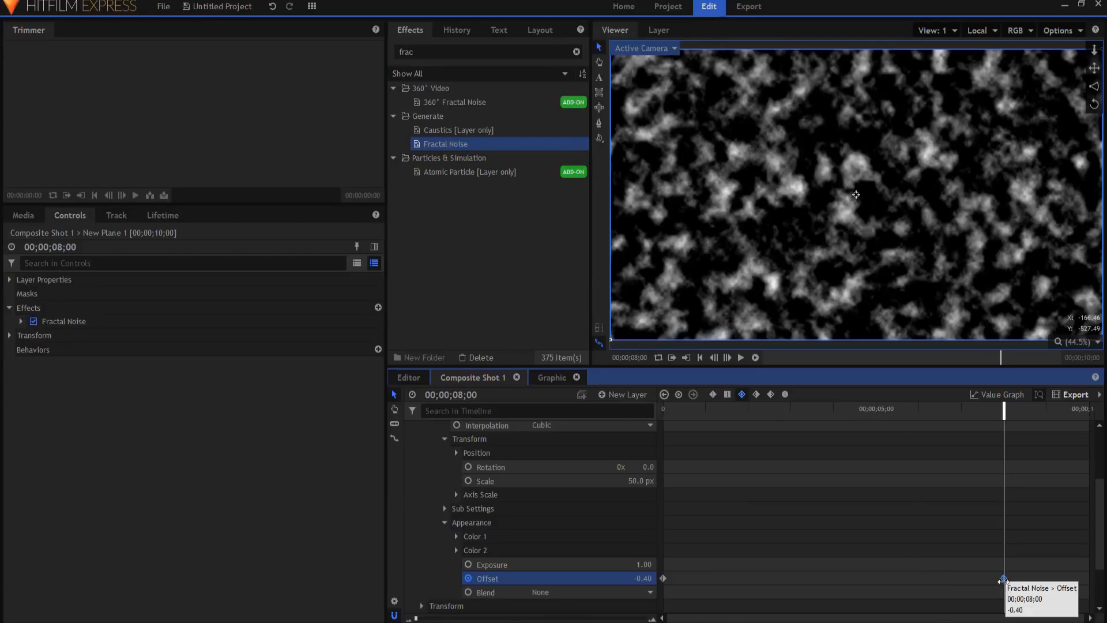
pyautogui.moveTo(888, 414); pyautogui.dragTo(1040, 414)
# Step: Collapse the noise plane layer and move it beneath the Graphic layer in the layer stack
pyautogui.scroll(3, 461, 458)
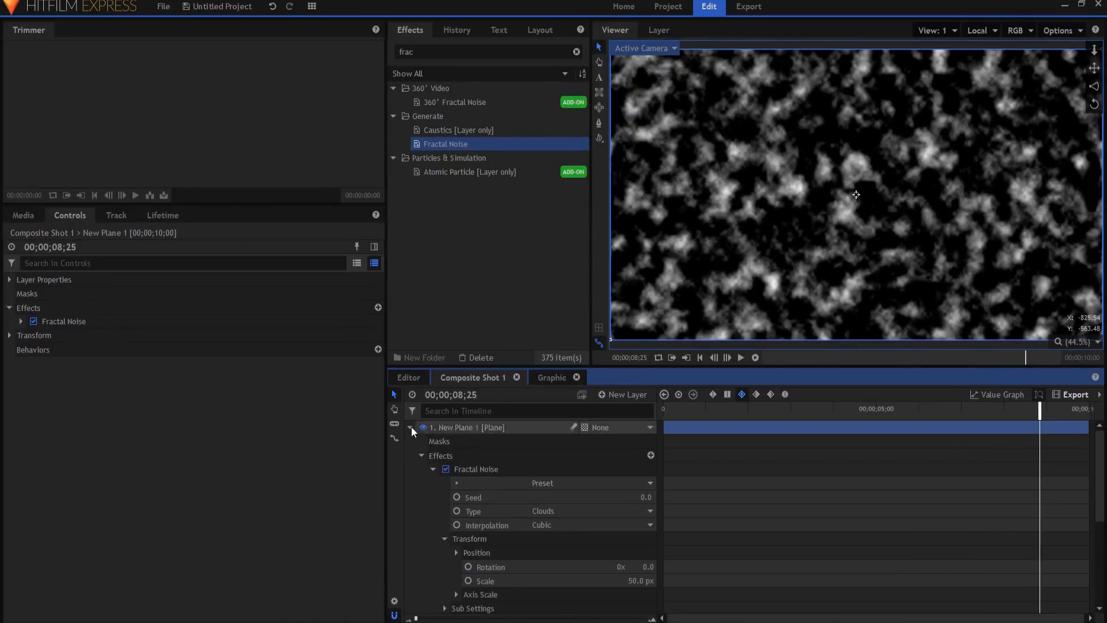
pyautogui.click(410, 427)
pyautogui.click(453, 427)
pyautogui.moveTo(453, 427); pyautogui.dragTo(464, 495)
# Step: Make the noise plane a composite shot named Decay, using the current timeline's properties and moving its effects with the layer
pyautogui.rightClick(459, 486)
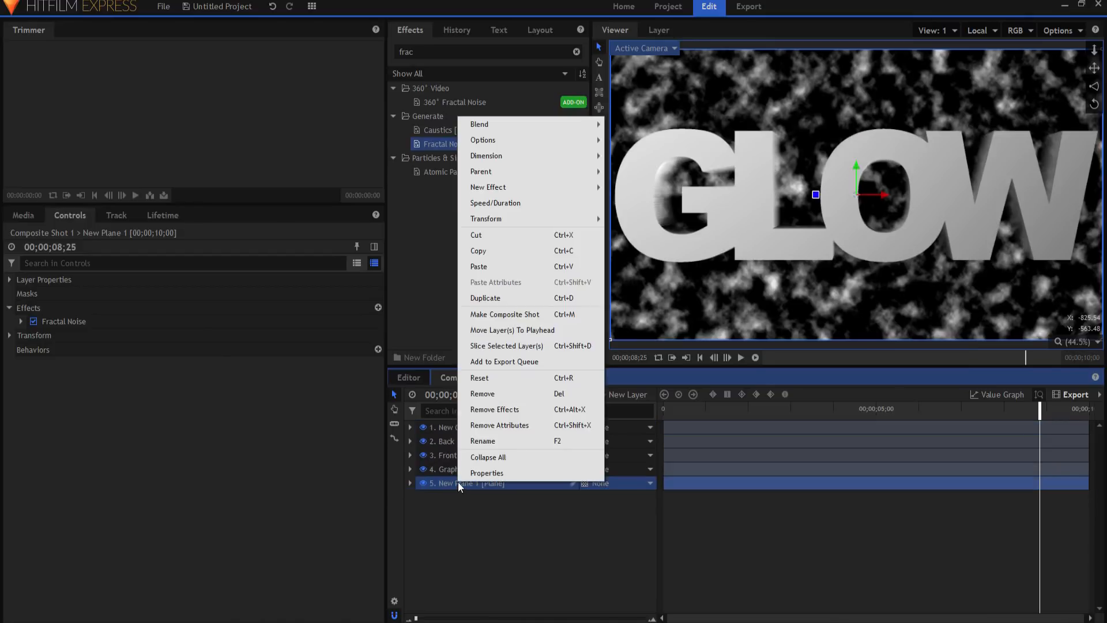
pyautogui.click(499, 317)
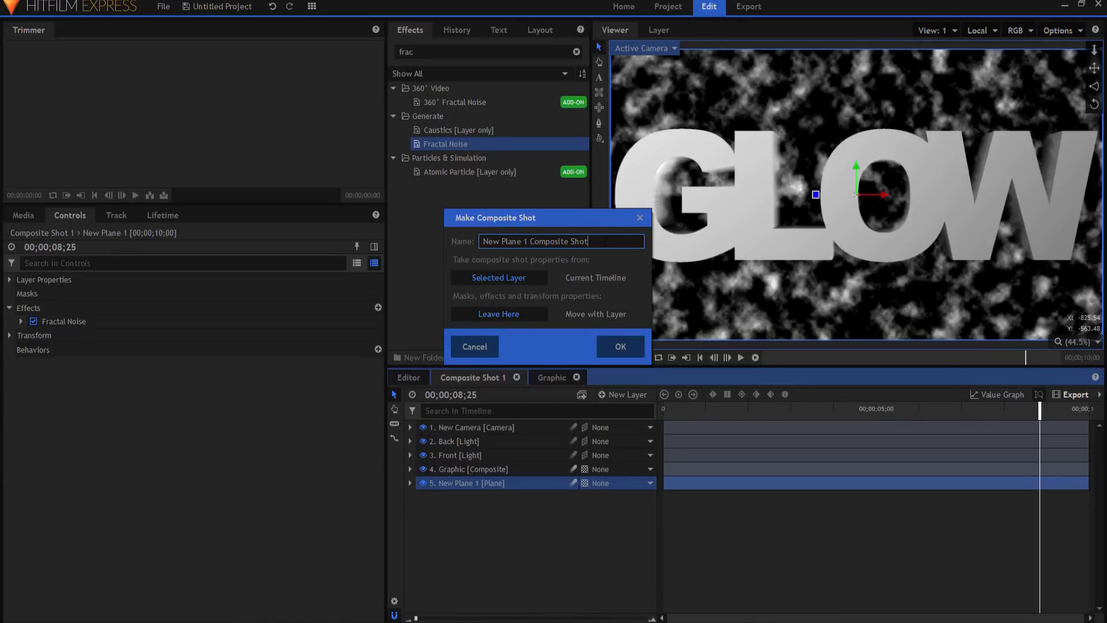
pyautogui.moveTo(605, 241); pyautogui.dragTo(482, 241)
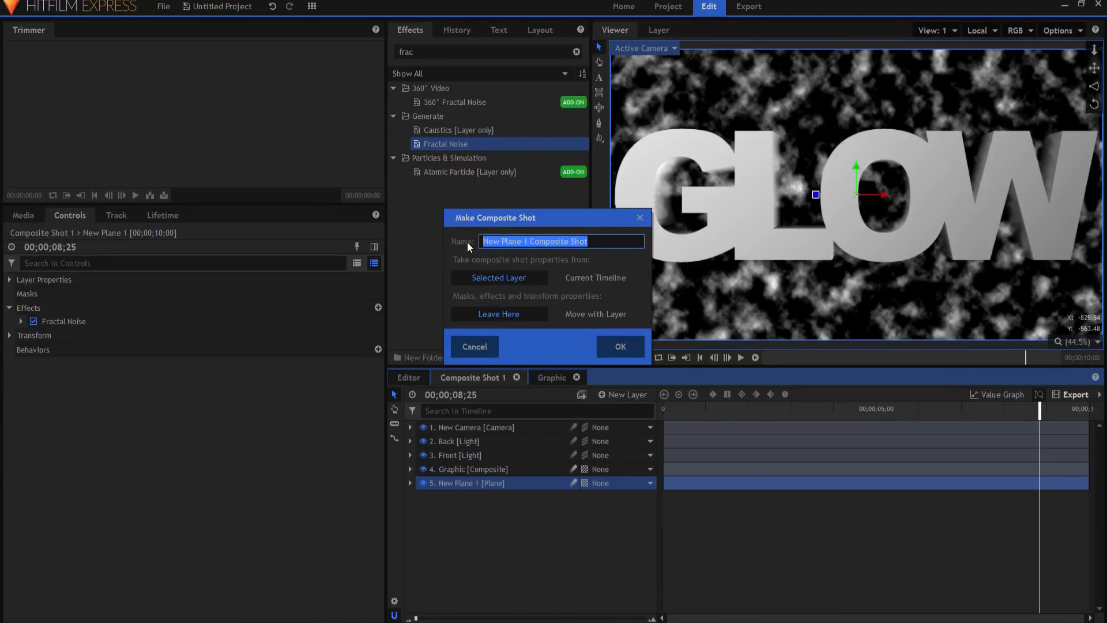
pyautogui.write('Decay')
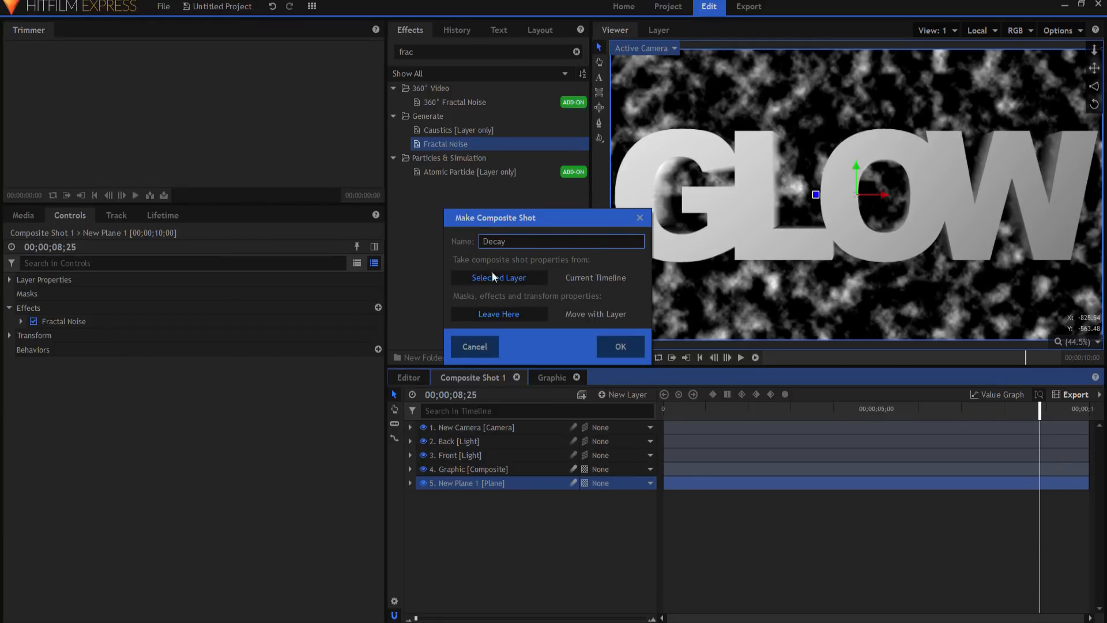
pyautogui.click(576, 279)
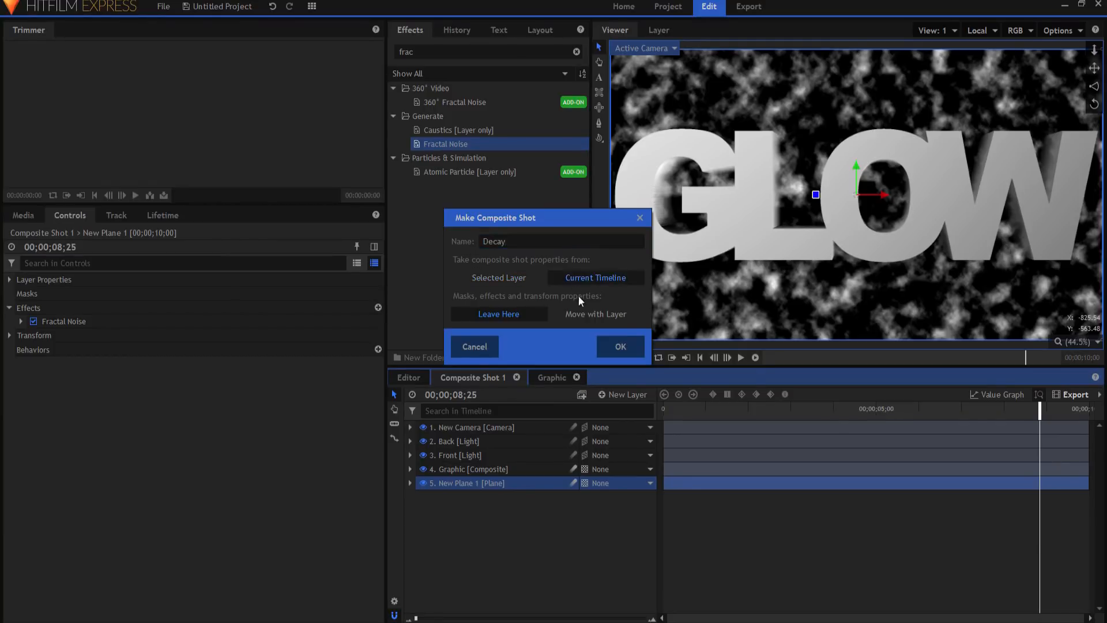
pyautogui.click(587, 311)
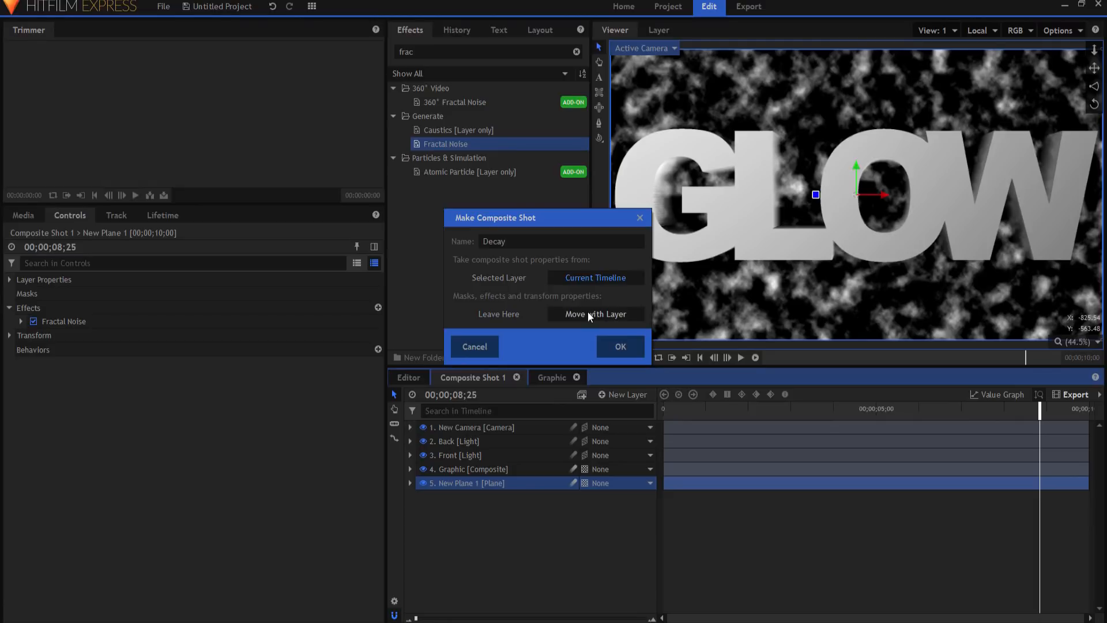
pyautogui.click(620, 347)
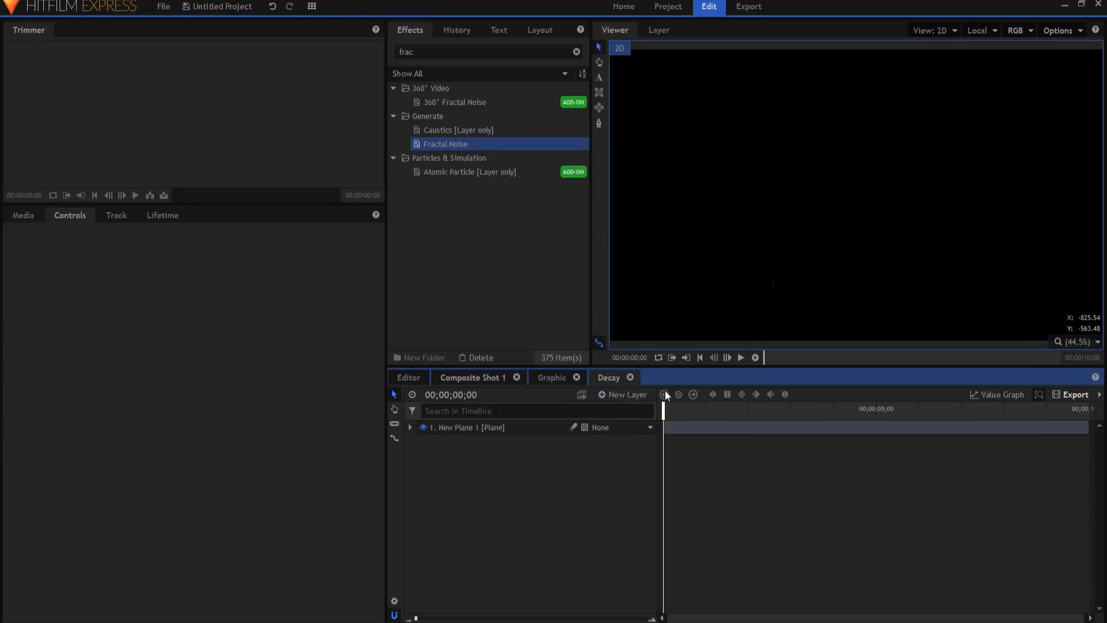
# Step: Scrub through the Decay noise animation, then return to Composite Shot 1 and hide the Decay layer
pyautogui.moveTo(666, 415); pyautogui.dragTo(1066, 397)
pyautogui.click(487, 375)
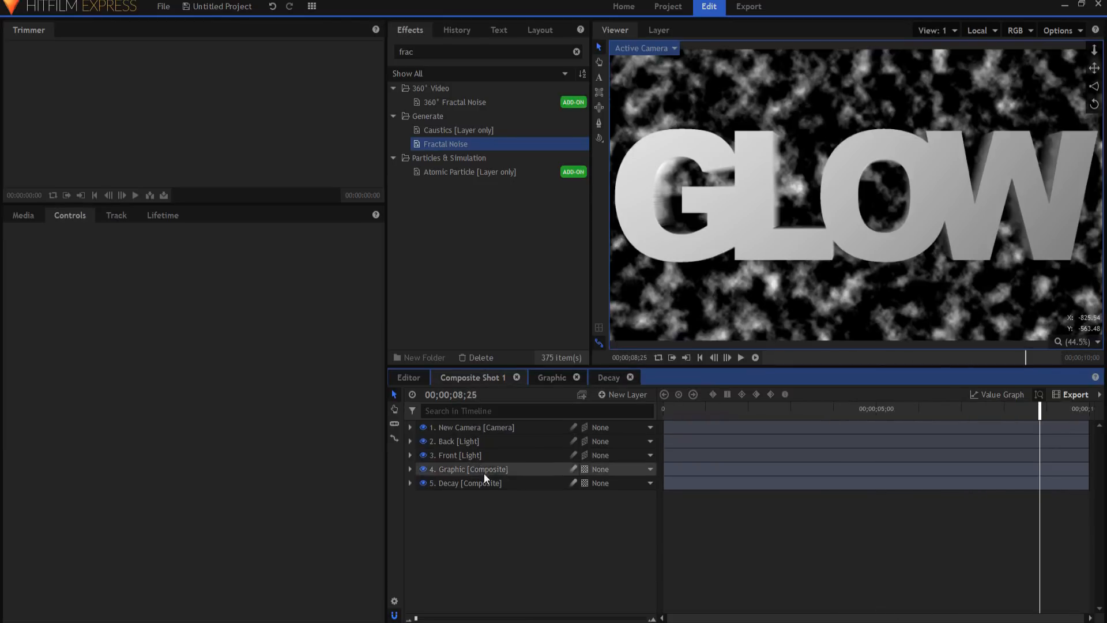
pyautogui.click(423, 484)
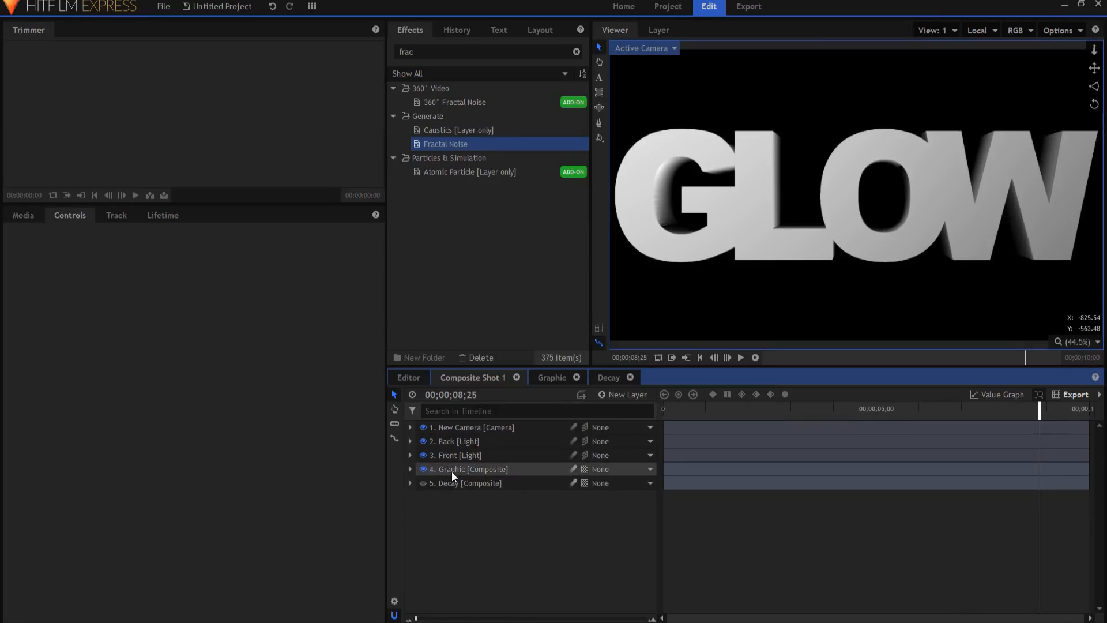
# Step: Apply another Parallax effect to the Graphic layer and choose the Decay layer as its height map
pyautogui.doubleClick(456, 52)
pyautogui.write('para')
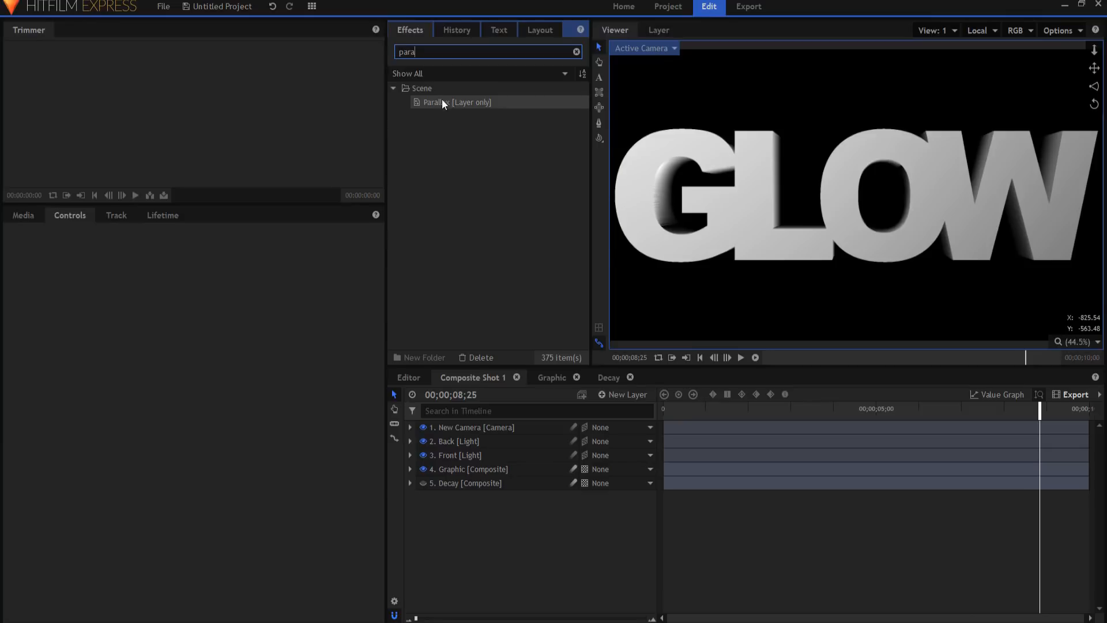
pyautogui.moveTo(442, 101); pyautogui.dragTo(450, 469)
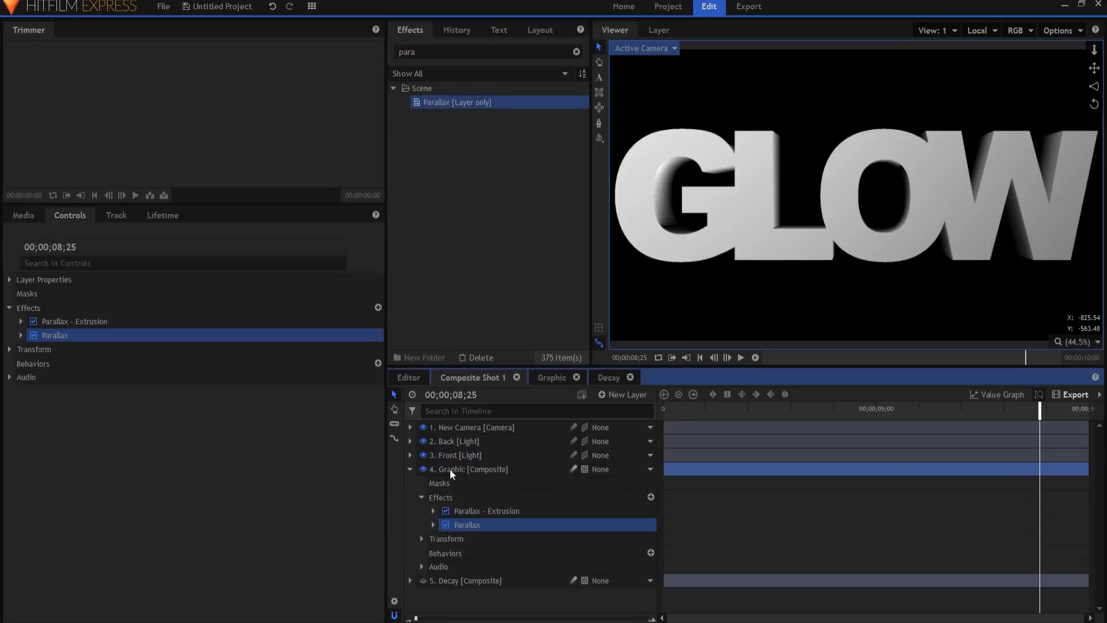
pyautogui.click(433, 525)
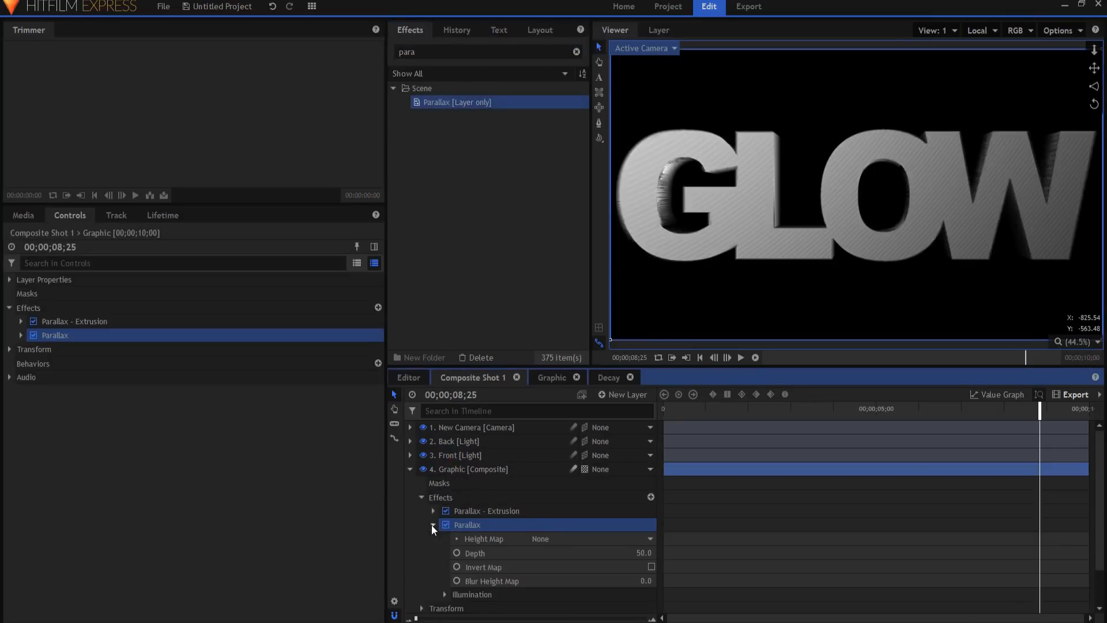
pyautogui.click(549, 538)
pyautogui.click(563, 601)
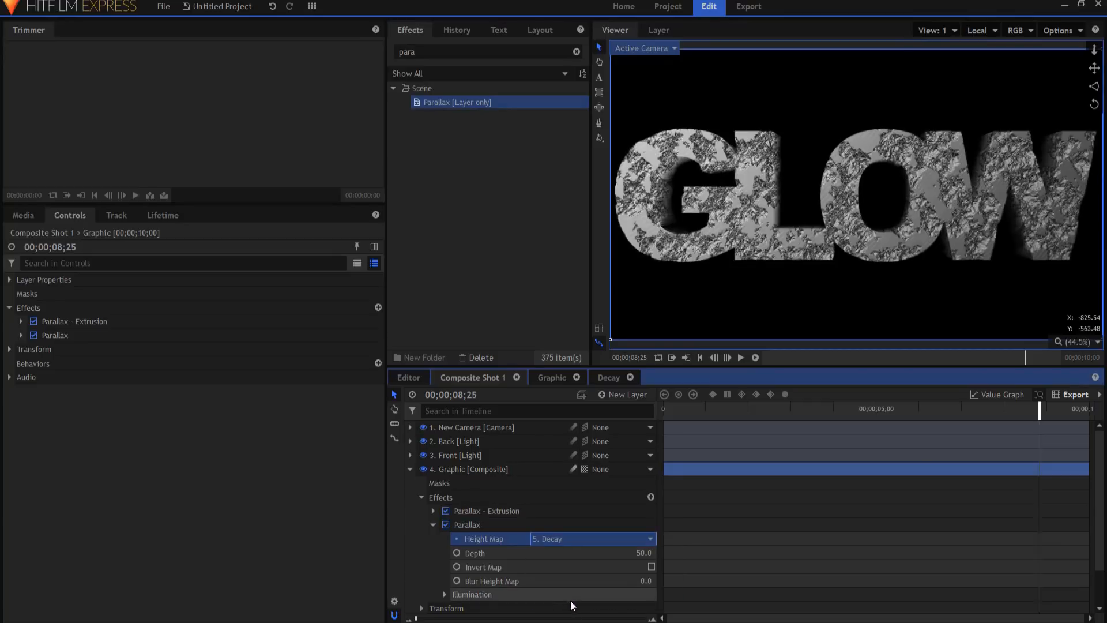
# Step: Set the new Parallax effect's depth to 20, scrub to the end of the timeline, and collapse the effect
pyautogui.click(649, 553)
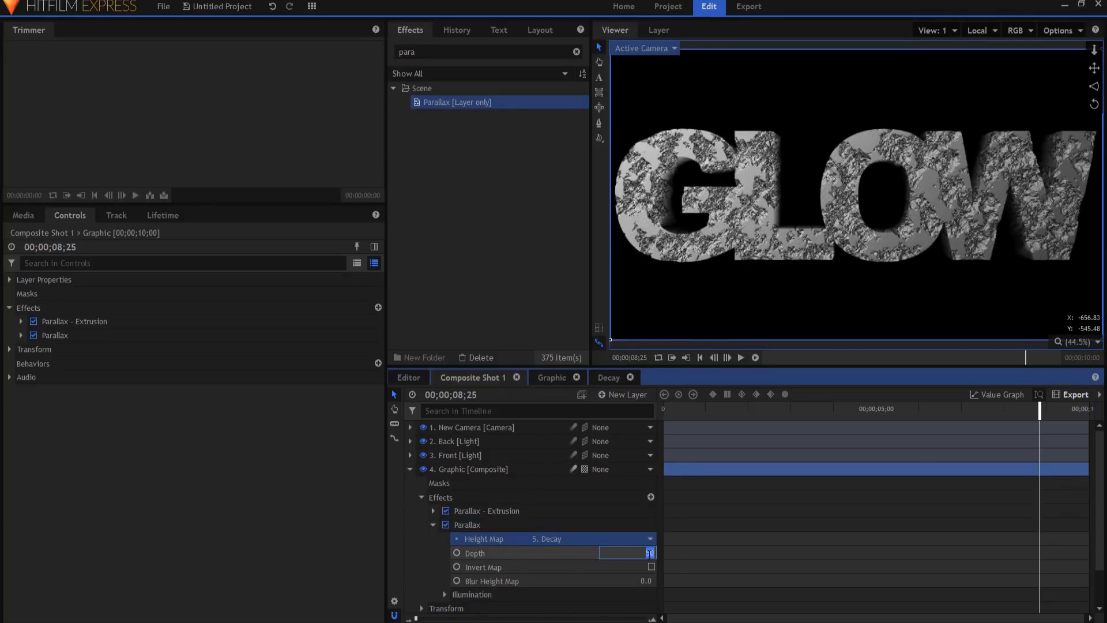
pyautogui.write('2')
pyautogui.press('Return')
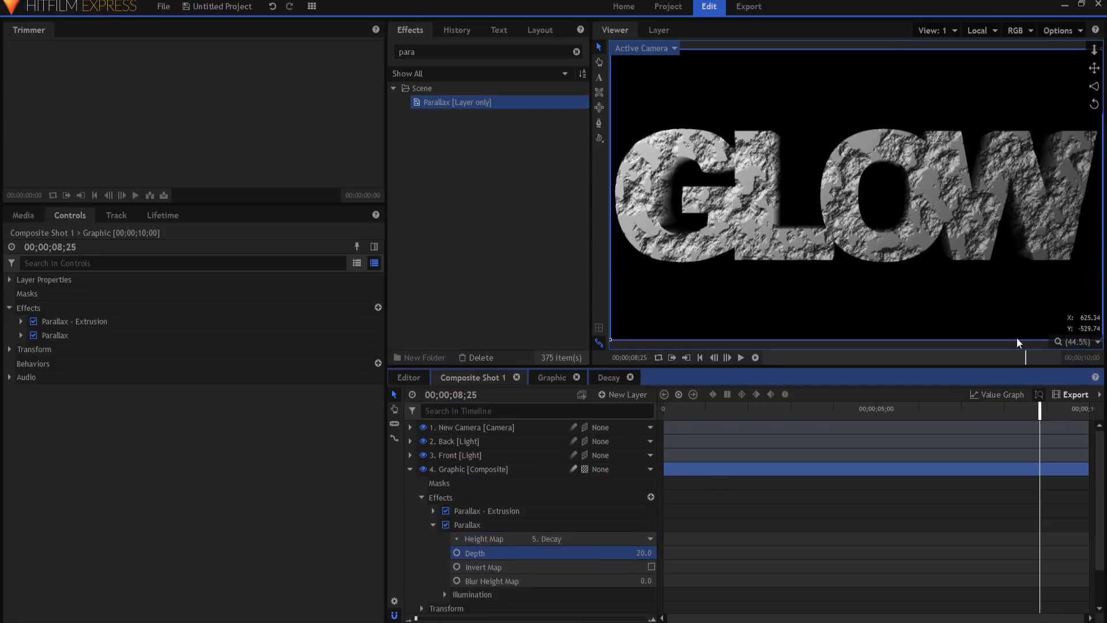
pyautogui.moveTo(1039, 409); pyautogui.dragTo(1088, 409)
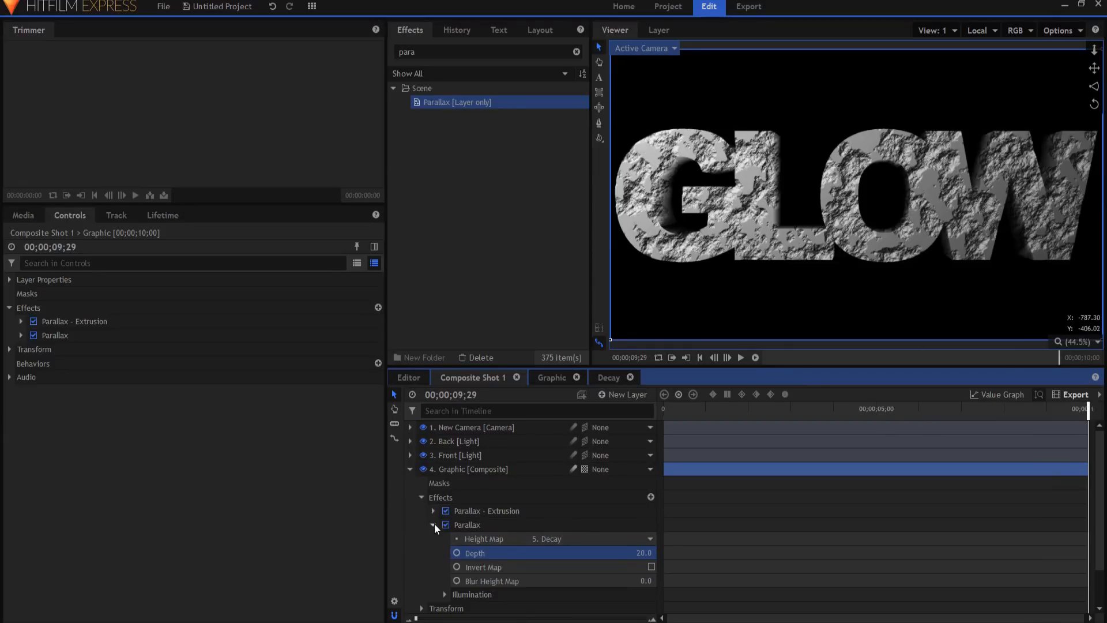
pyautogui.click(434, 524)
# Step: Duplicate the Decay layer and shift the copy along the timeline so it starts at 1 second
pyautogui.click(460, 581)
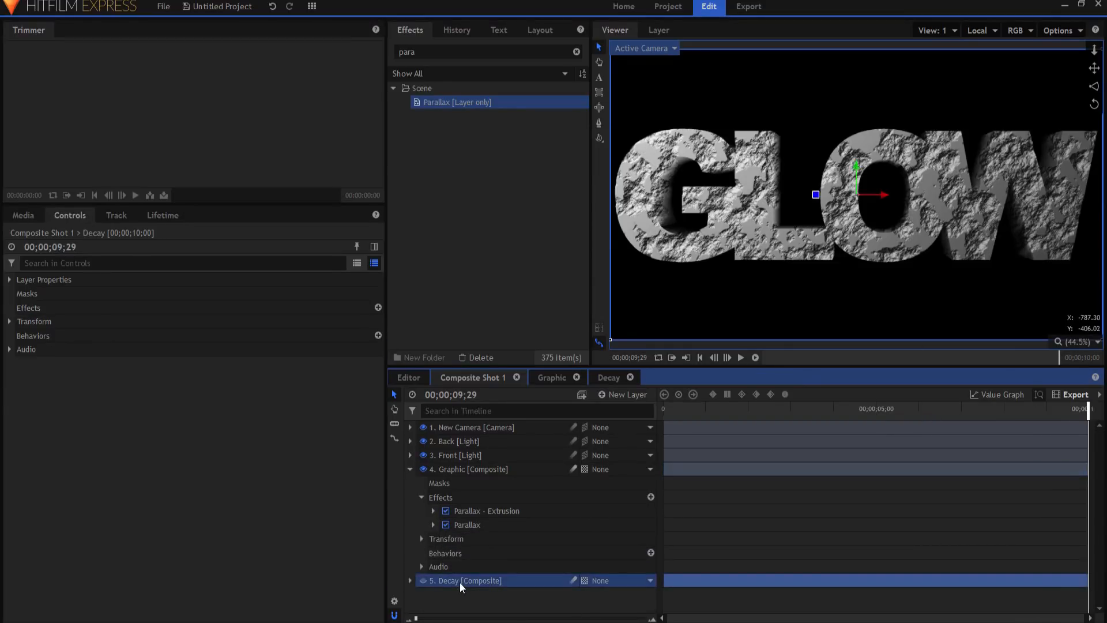
pyautogui.rightClick(459, 582)
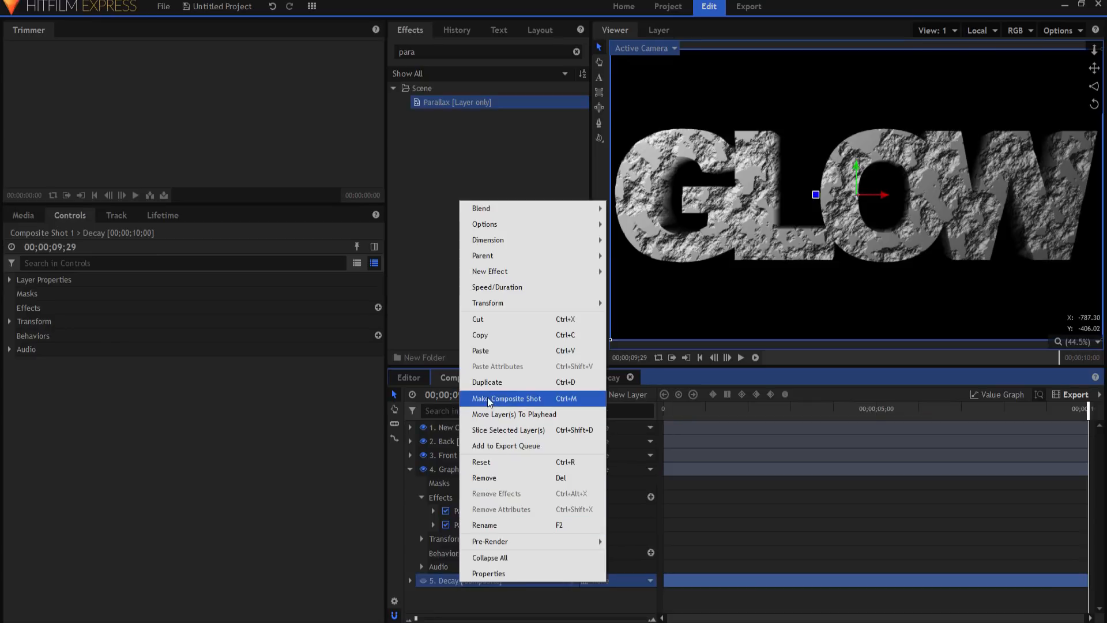
pyautogui.click(487, 380)
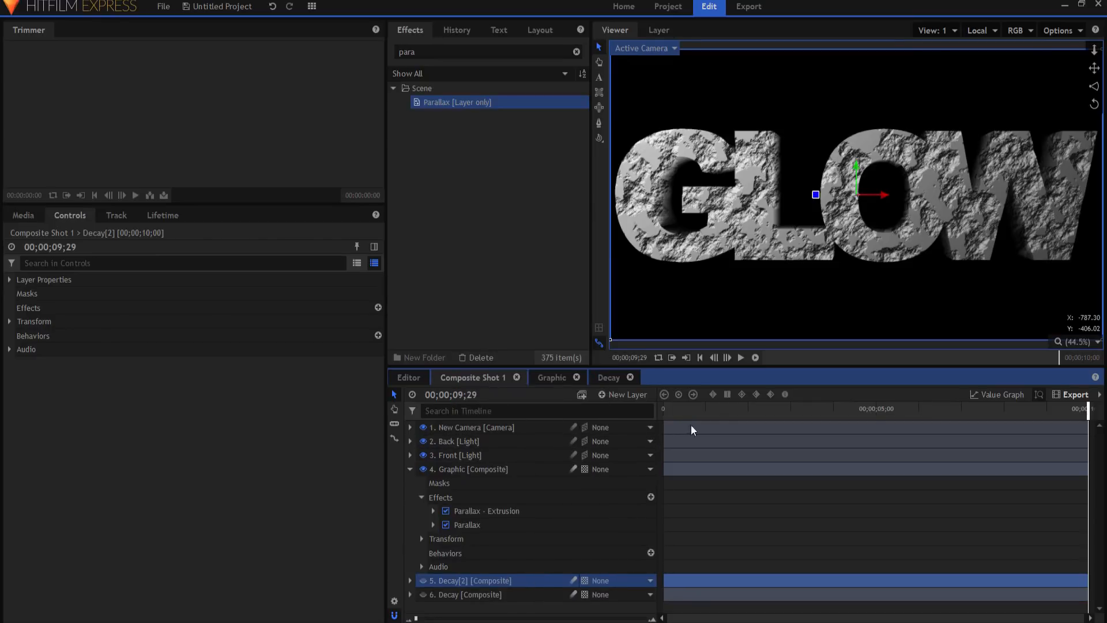
pyautogui.click(705, 408)
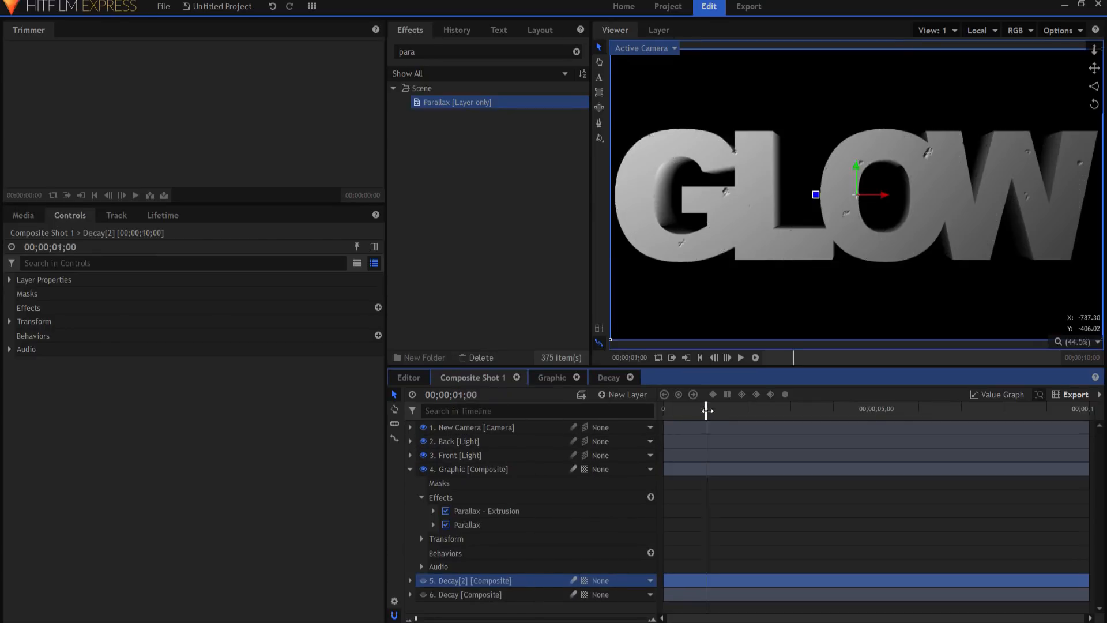
pyautogui.moveTo(690, 578); pyautogui.dragTo(732, 574)
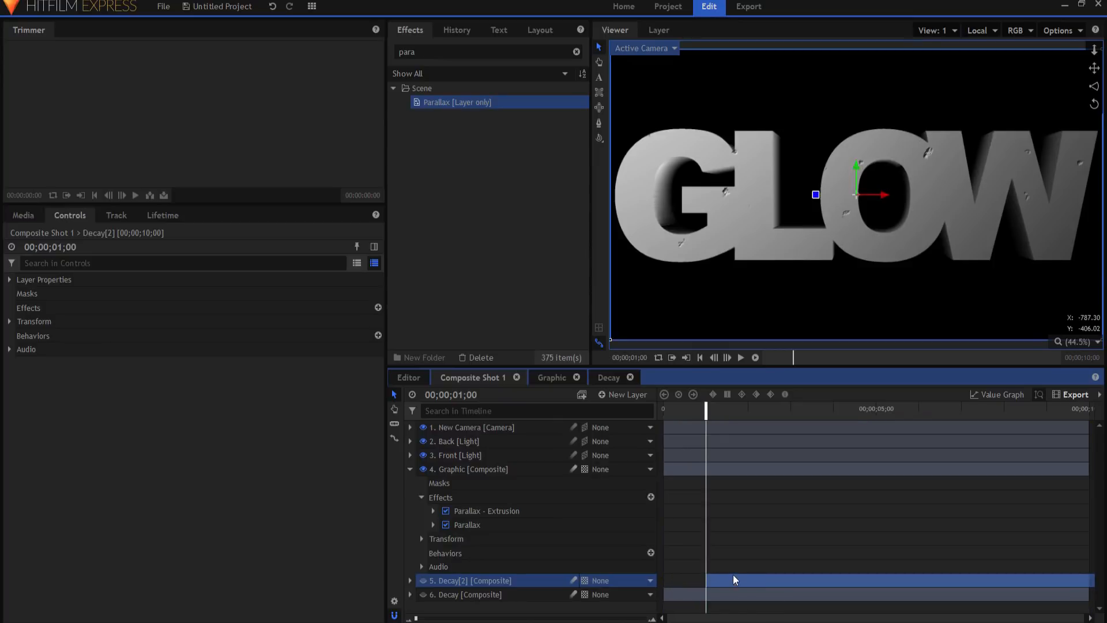
# Step: Duplicate the Decay-mapped Parallax effect on the Graphic layer and set the duplicate's height map to Decay[2]
pyautogui.click(463, 525)
pyautogui.rightClick(462, 525)
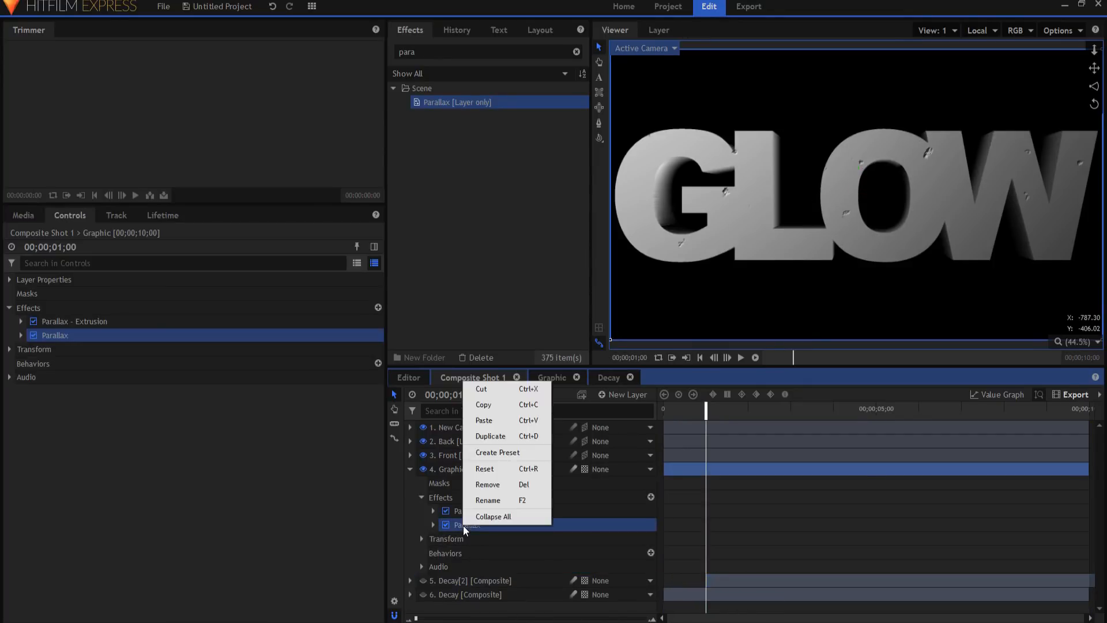
pyautogui.click(485, 437)
pyautogui.click(432, 538)
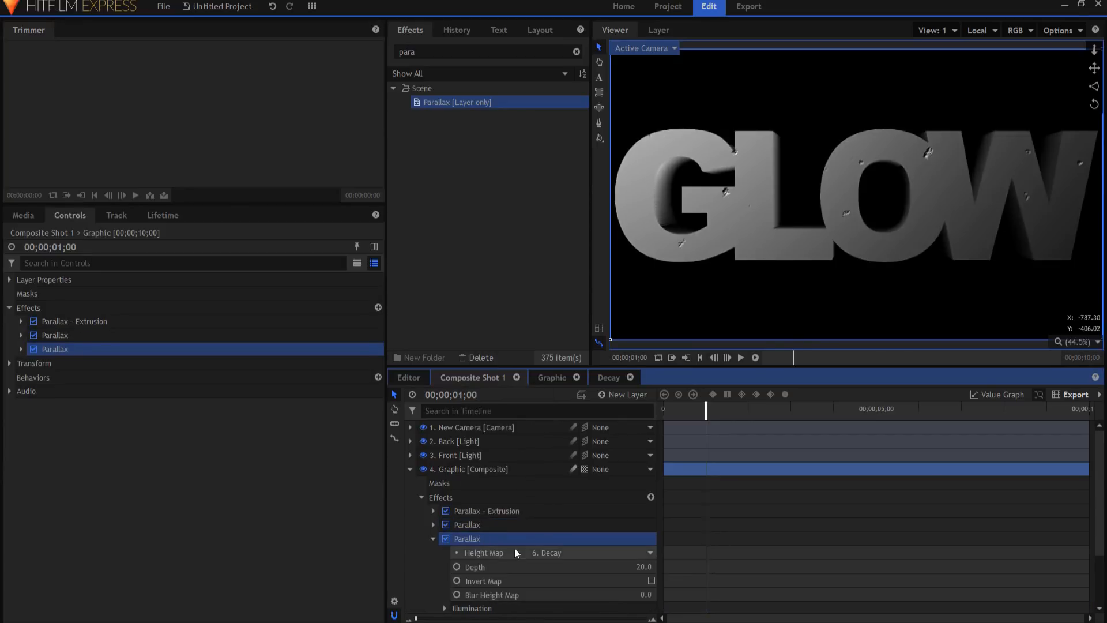
pyautogui.click(576, 553)
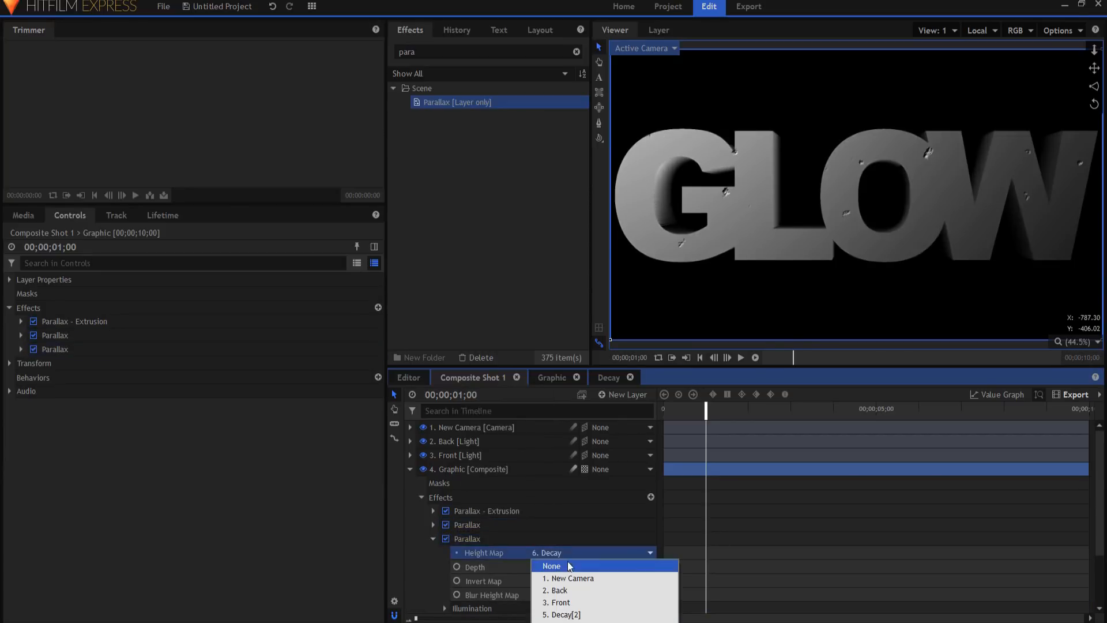
pyautogui.click(565, 615)
# Step: Scrub through the decay animation, examining the eroded surface of the letters close up and at full view
pyautogui.moveTo(708, 409); pyautogui.dragTo(815, 407)
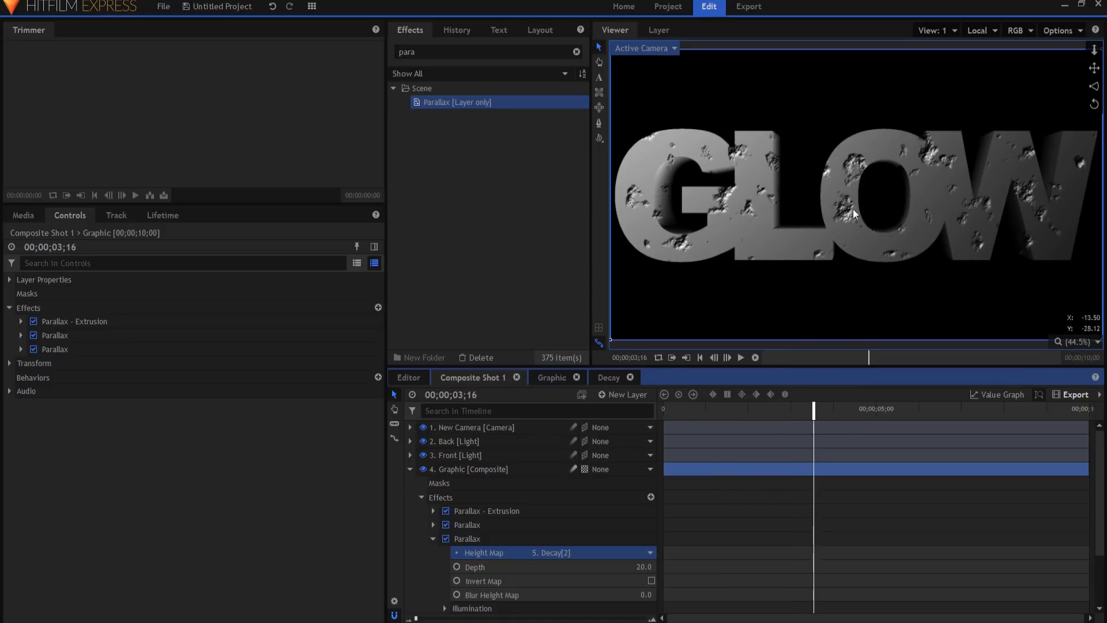
pyautogui.scroll(6, 842, 213)
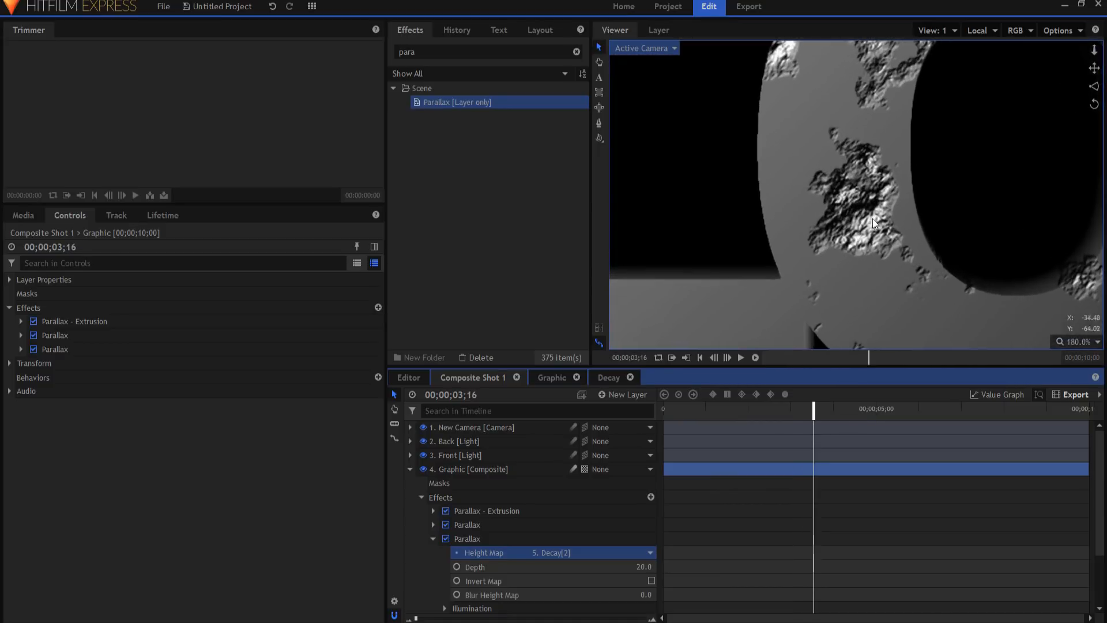
pyautogui.moveTo(815, 408); pyautogui.dragTo(852, 197)
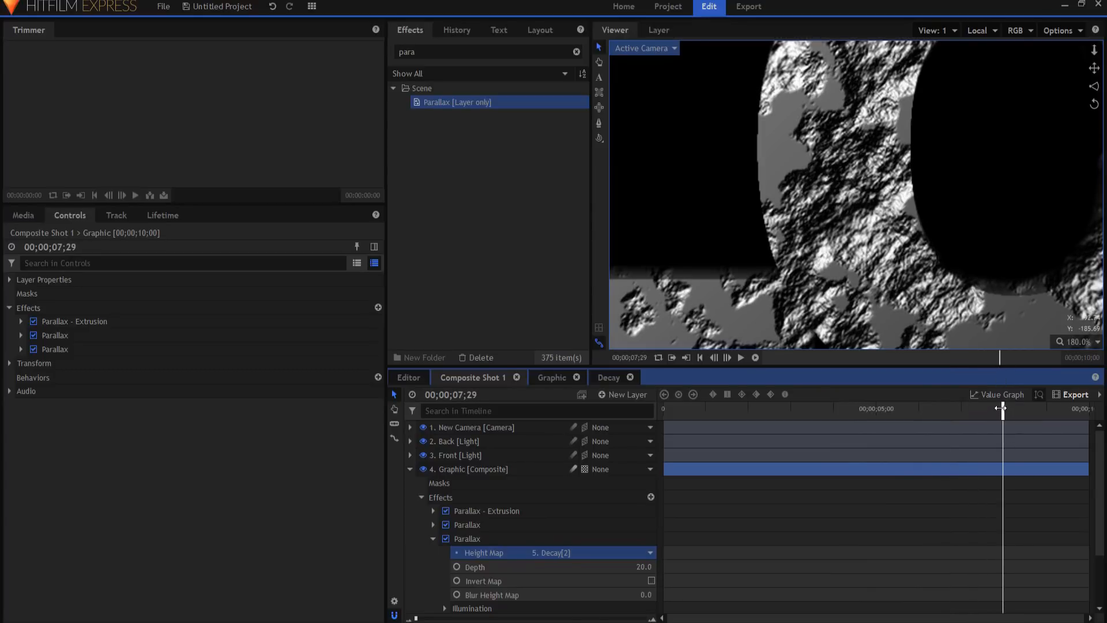
pyautogui.moveTo(1000, 411); pyautogui.dragTo(1077, 414)
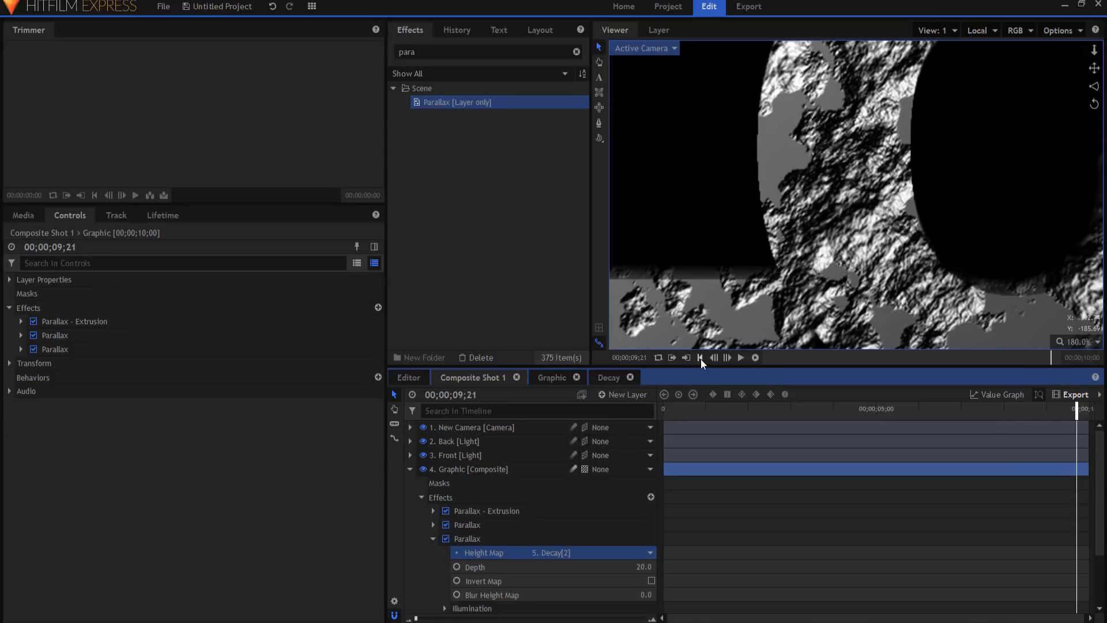
pyautogui.click(700, 358)
pyautogui.click(1070, 340)
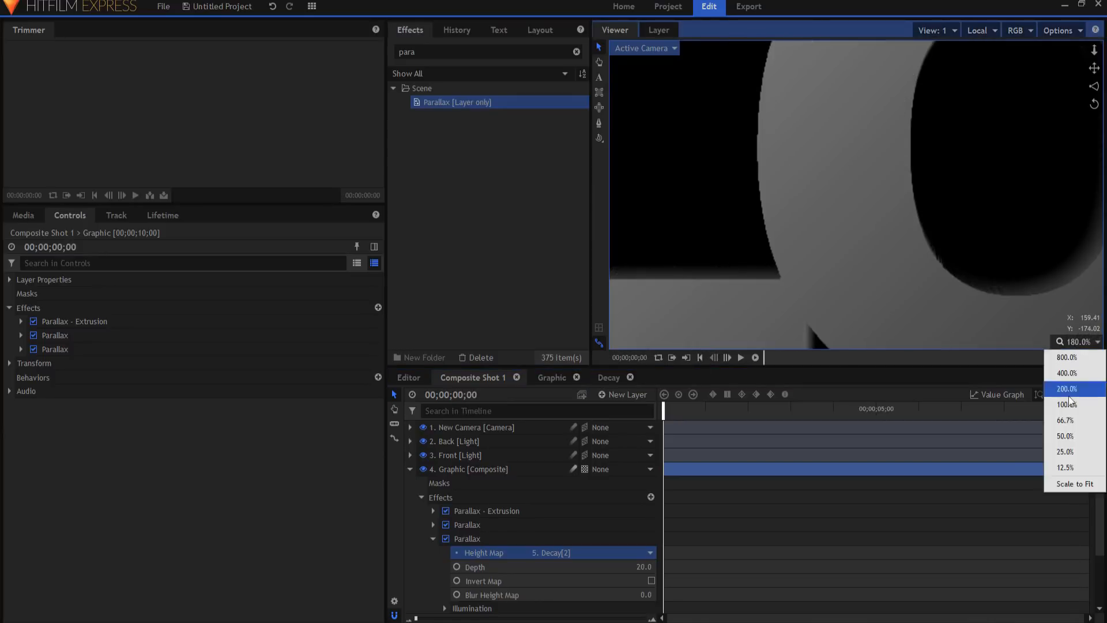
pyautogui.click(1061, 487)
pyautogui.click(434, 540)
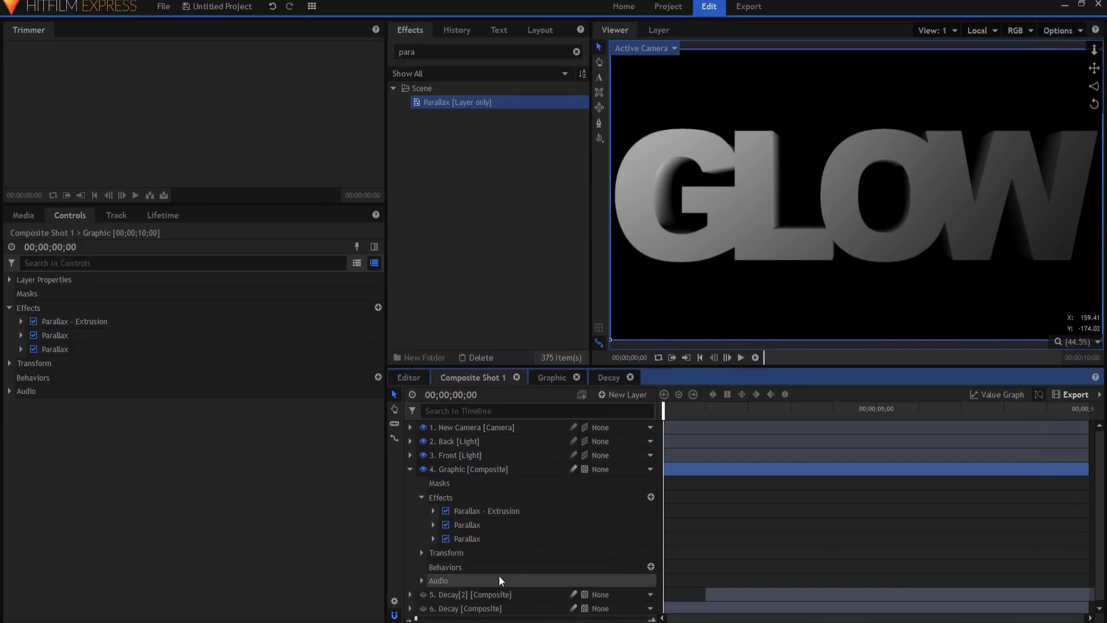
pyautogui.click(718, 595)
pyautogui.moveTo(667, 406); pyautogui.dragTo(1068, 412)
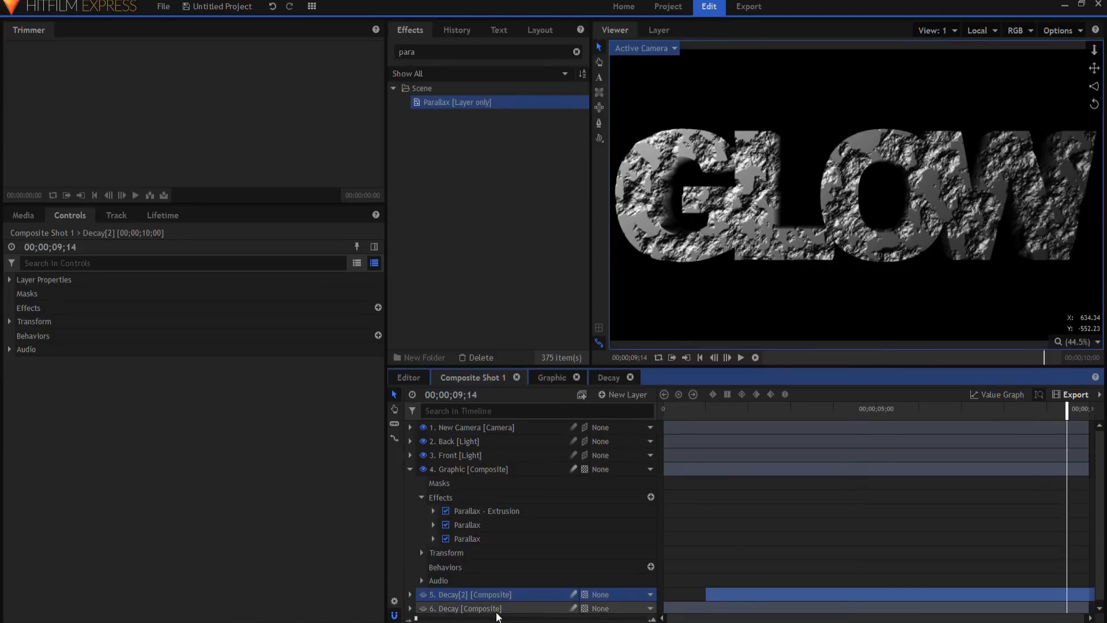
# Step: Duplicate the Decay[2] layer and place the copy, made visible, directly above the Graphic layer
pyautogui.rightClick(463, 596)
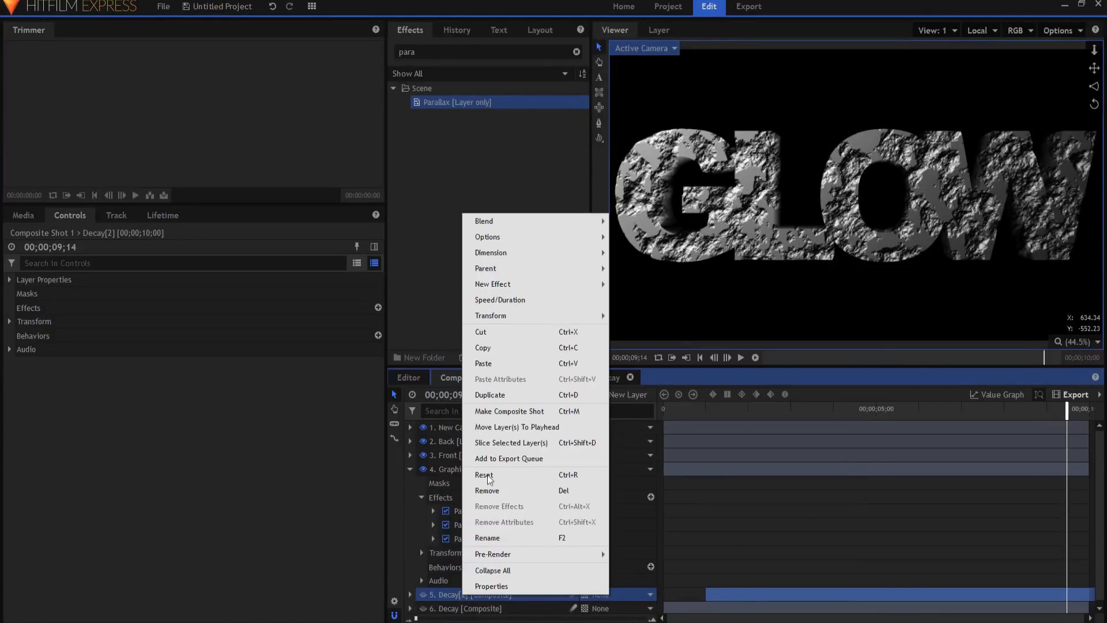
pyautogui.click(497, 397)
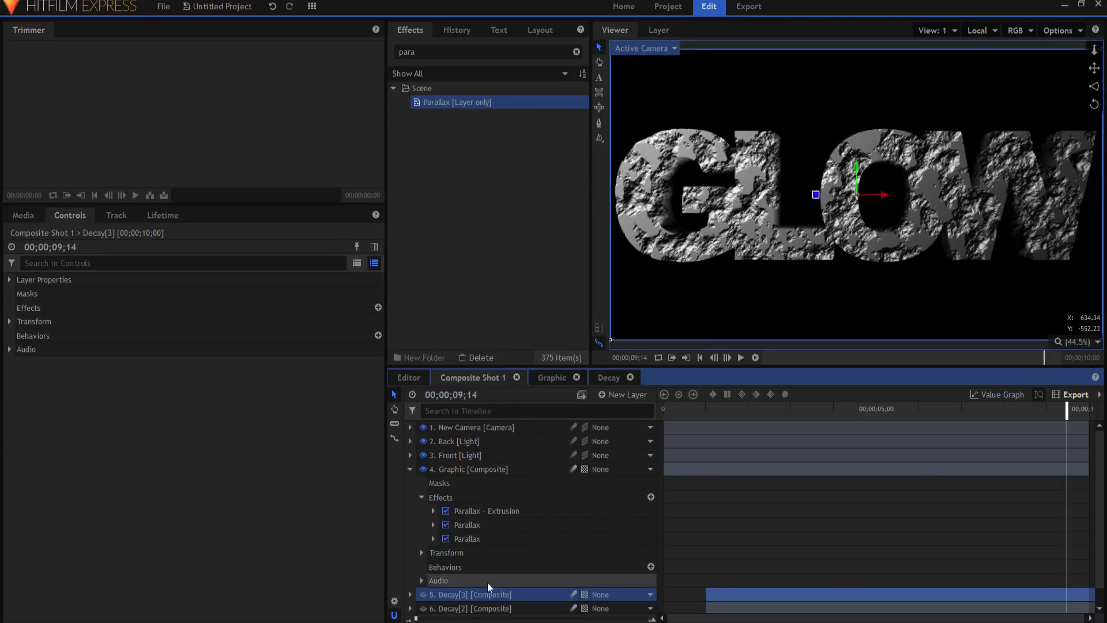
pyautogui.click(410, 468)
pyautogui.moveTo(464, 484); pyautogui.dragTo(455, 469)
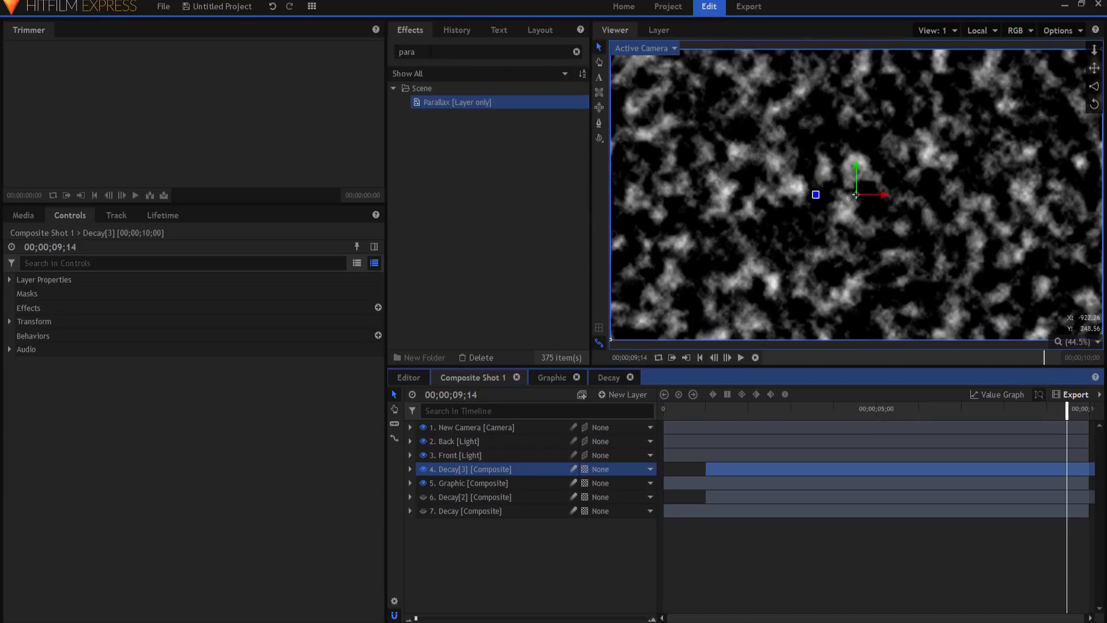
# Step: Apply a Set Matte effect to the Decay[3] layer with Graphic as its source layer
pyautogui.moveTo(438, 52); pyautogui.dragTo(360, 55)
pyautogui.write('matte')
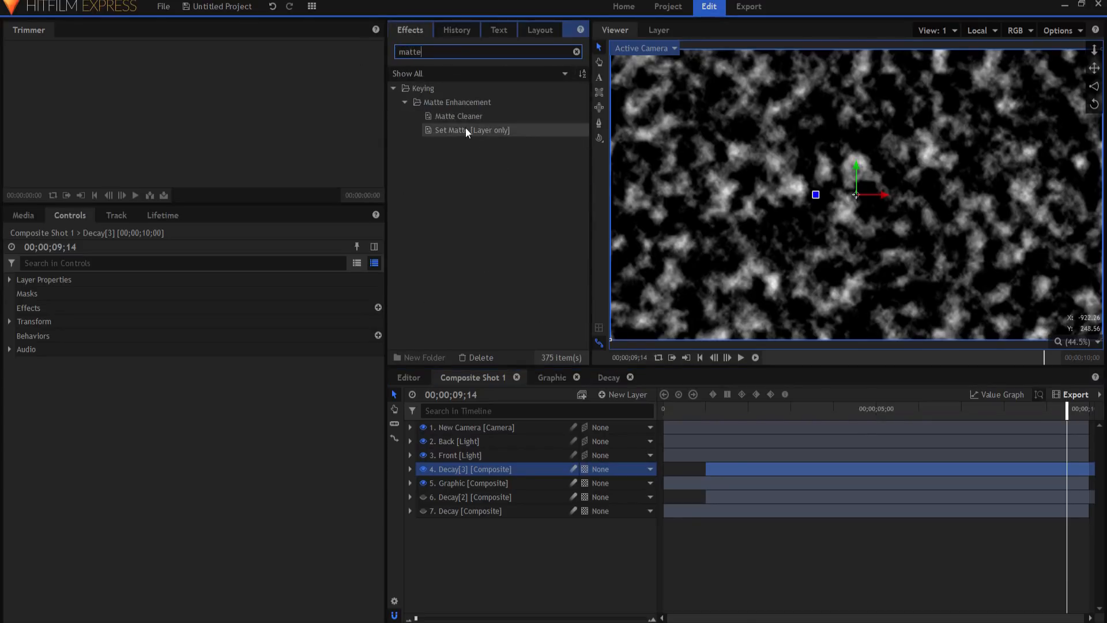
pyautogui.moveTo(466, 127); pyautogui.dragTo(480, 469)
pyautogui.click(433, 511)
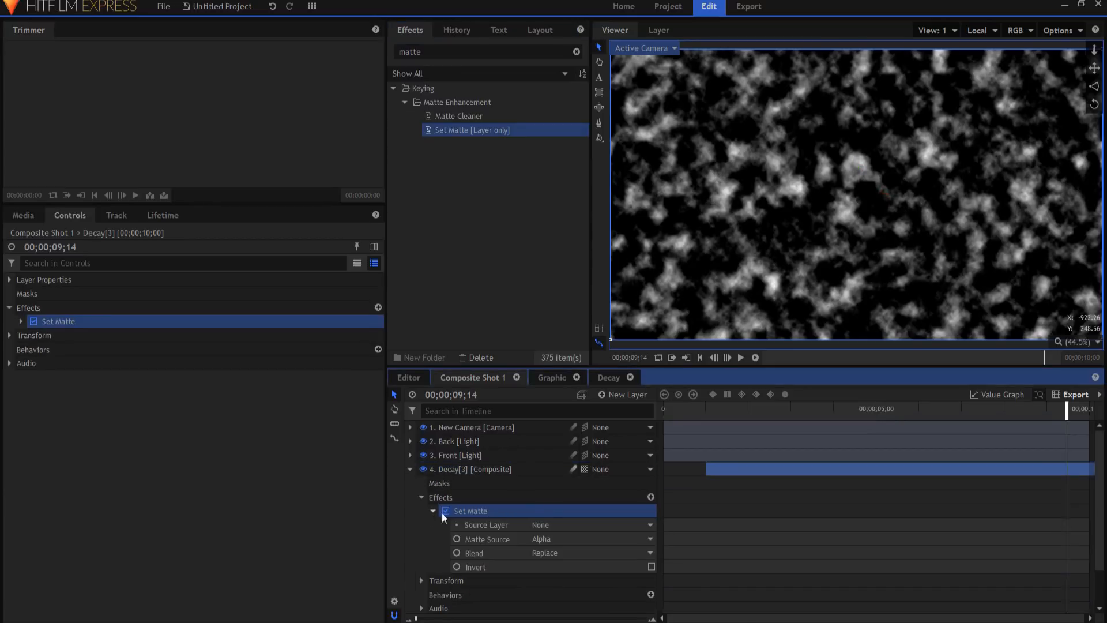
pyautogui.click(558, 526)
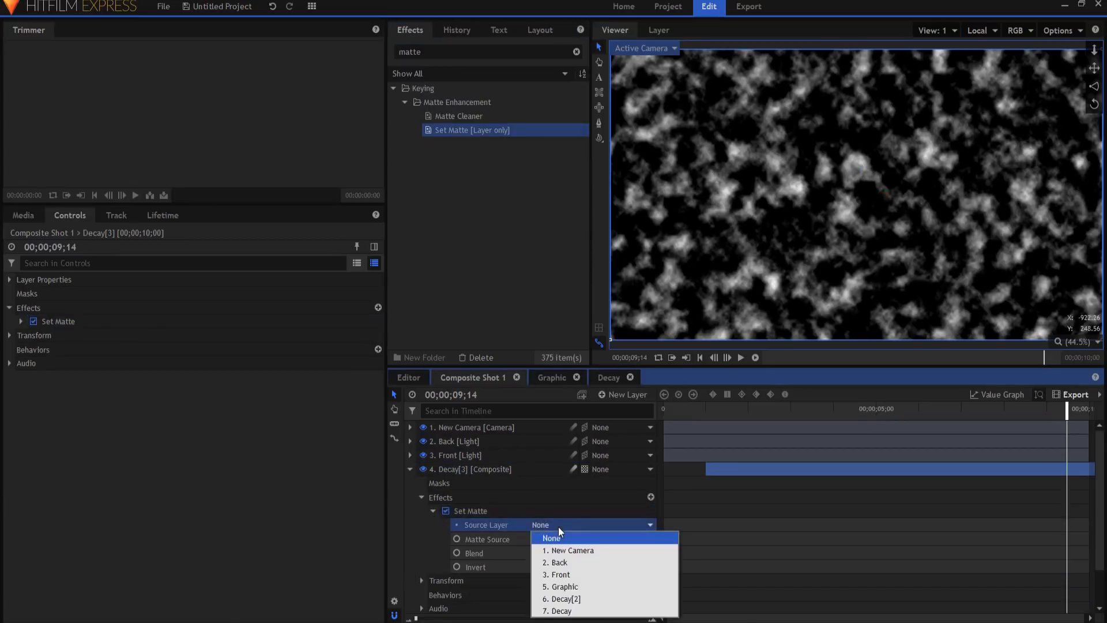
pyautogui.click(571, 587)
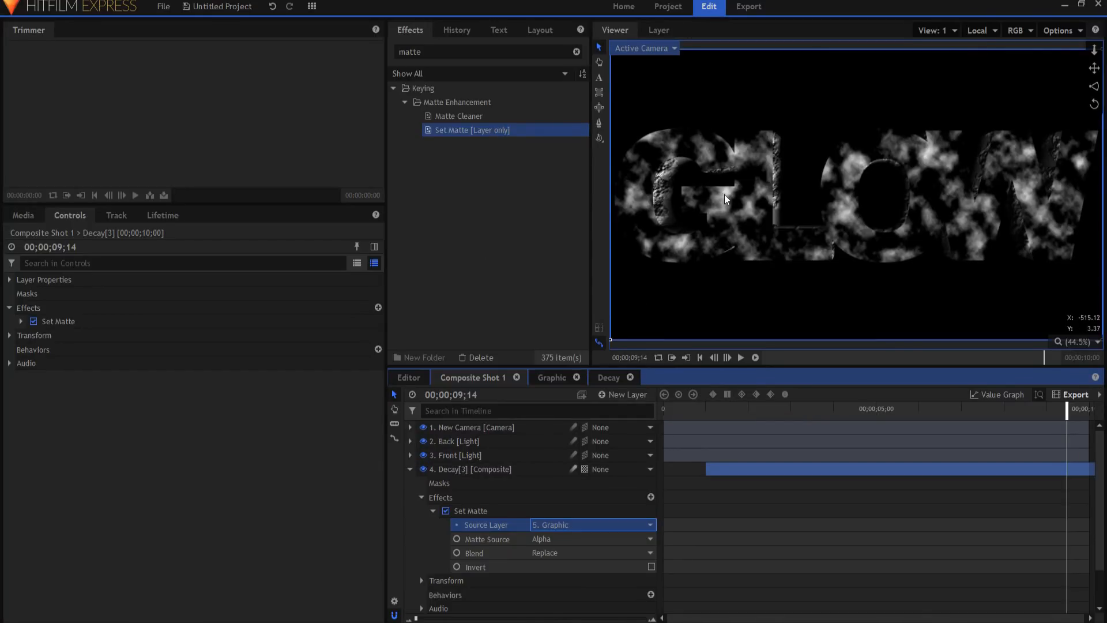
# Step: Add a Tint effect to the Decay[3] layer and set its Amount to Tint to 100%
pyautogui.click(455, 44)
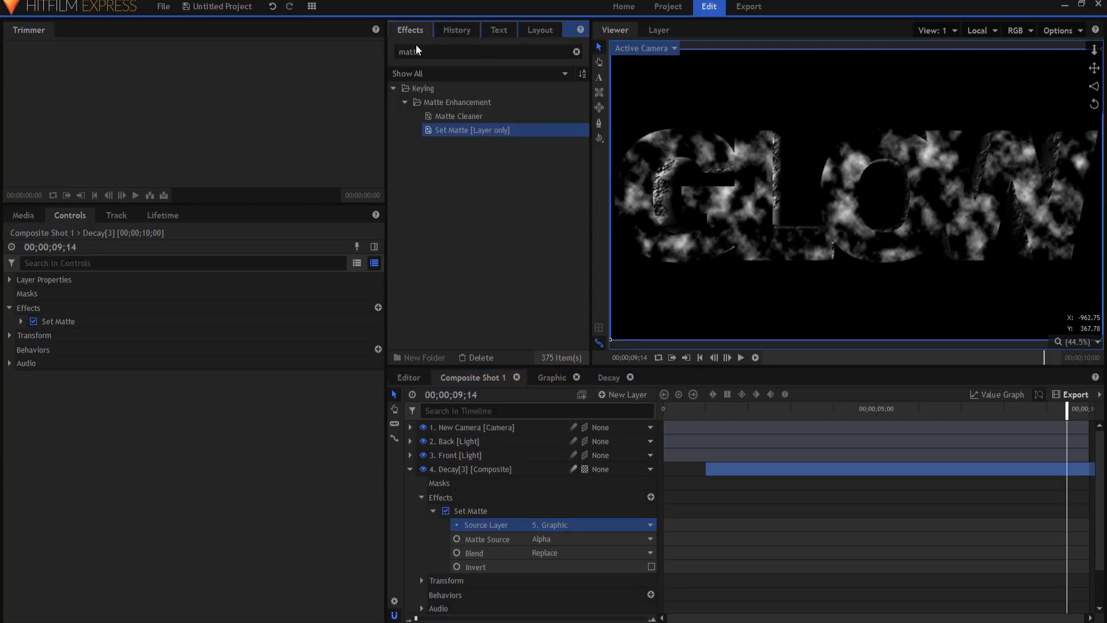
pyautogui.moveTo(438, 52); pyautogui.dragTo(358, 55)
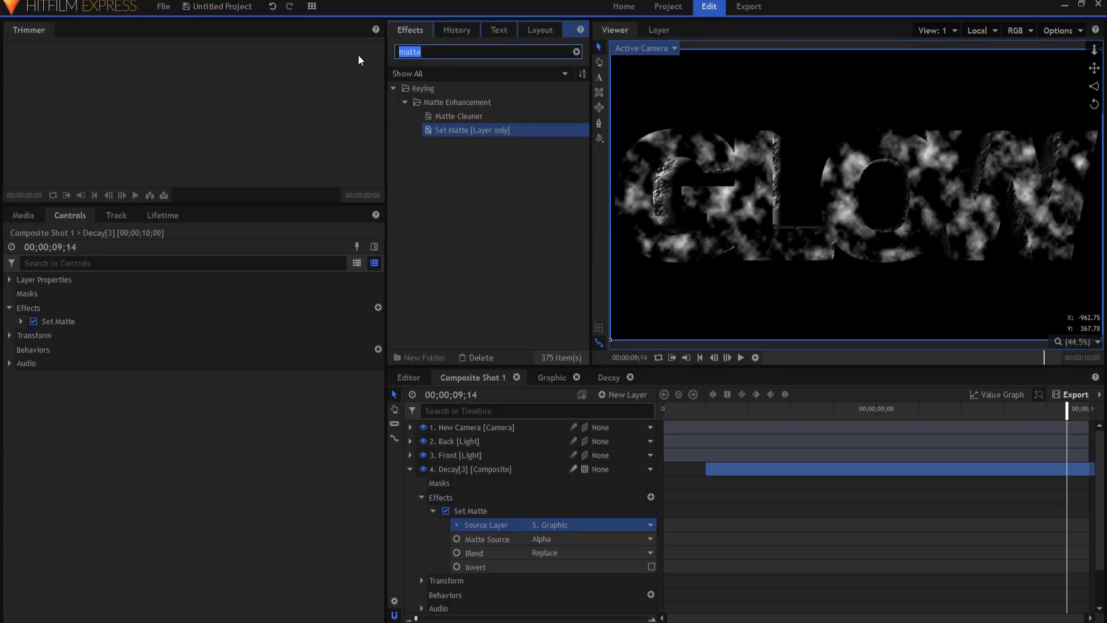
pyautogui.write('tint')
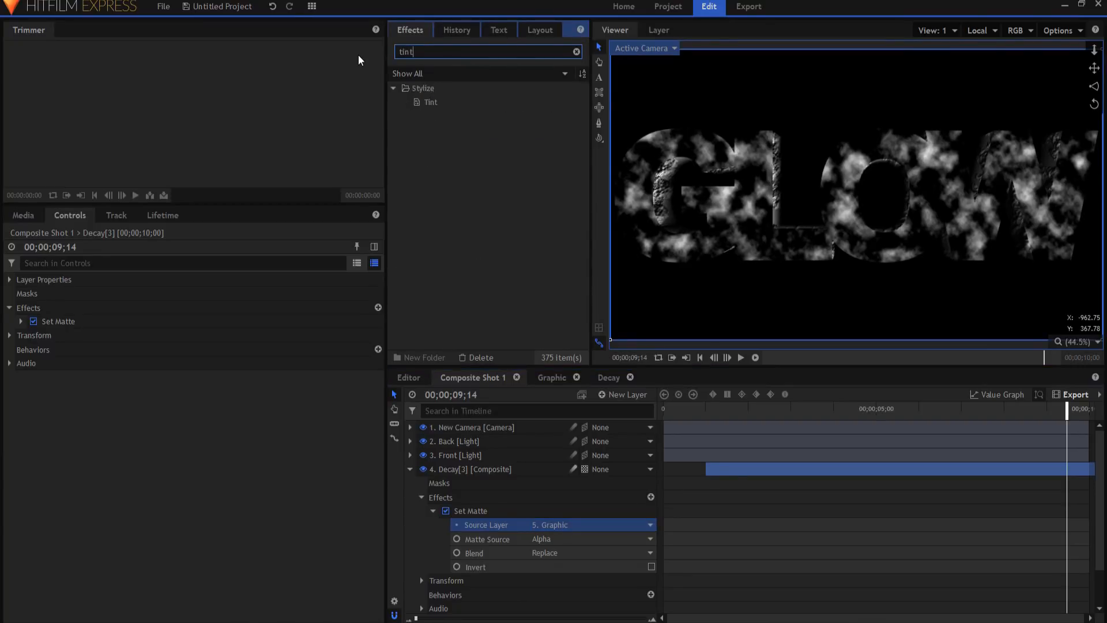
pyautogui.moveTo(427, 100); pyautogui.dragTo(431, 514)
pyautogui.click(434, 513)
pyautogui.click(432, 524)
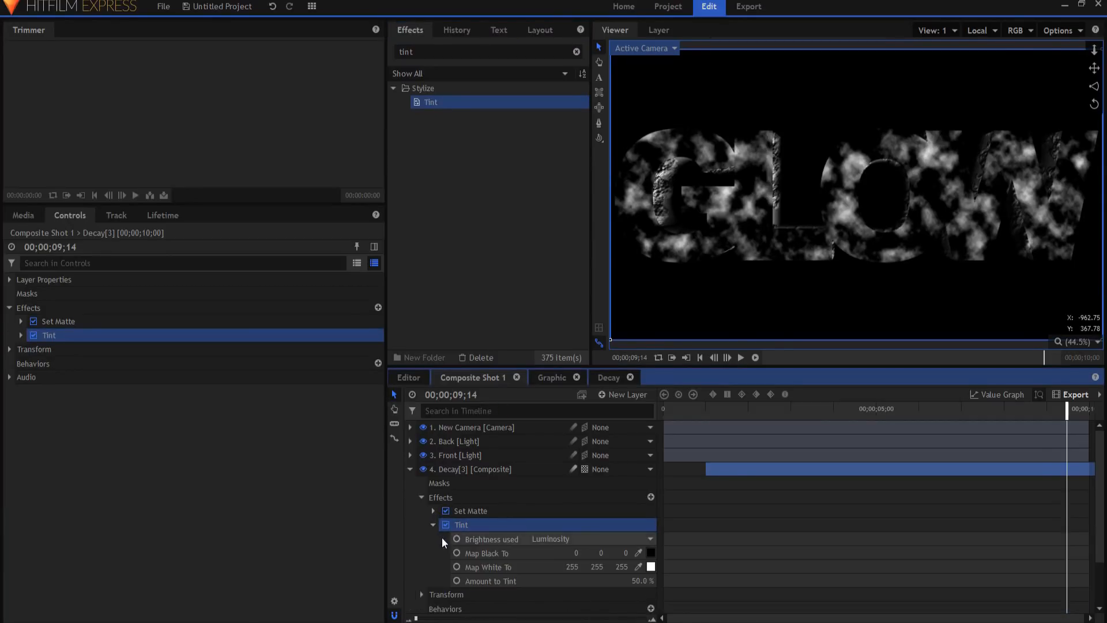
pyautogui.moveTo(642, 583); pyautogui.dragTo(648, 583)
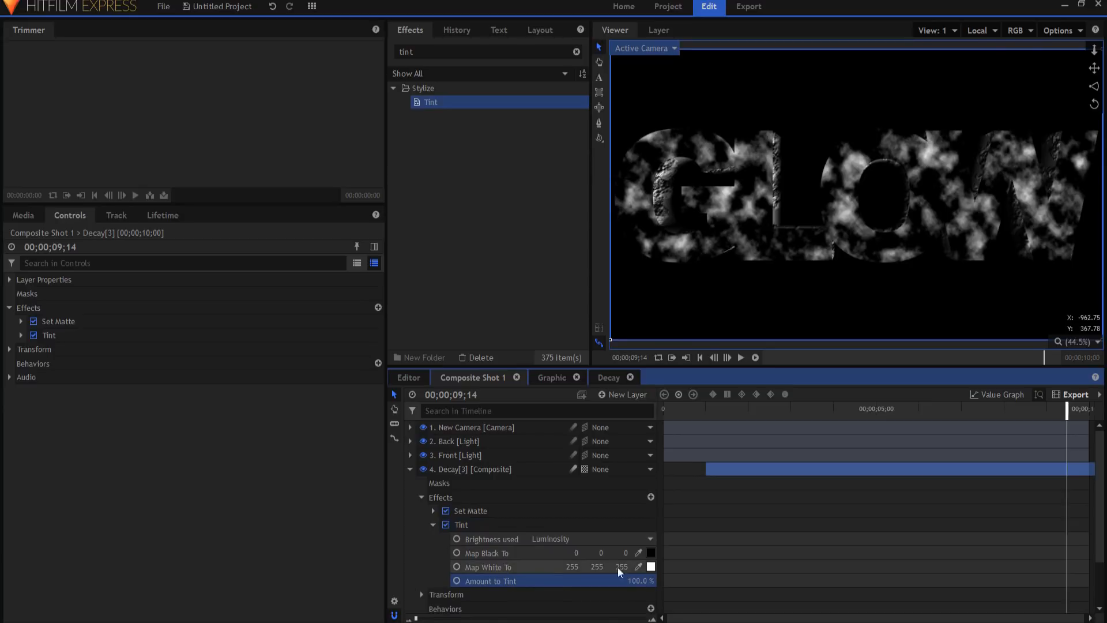
# Step: Try pure red and pure green as the Tint effect's Map White To color on the Decay[3] layer
pyautogui.click(653, 568)
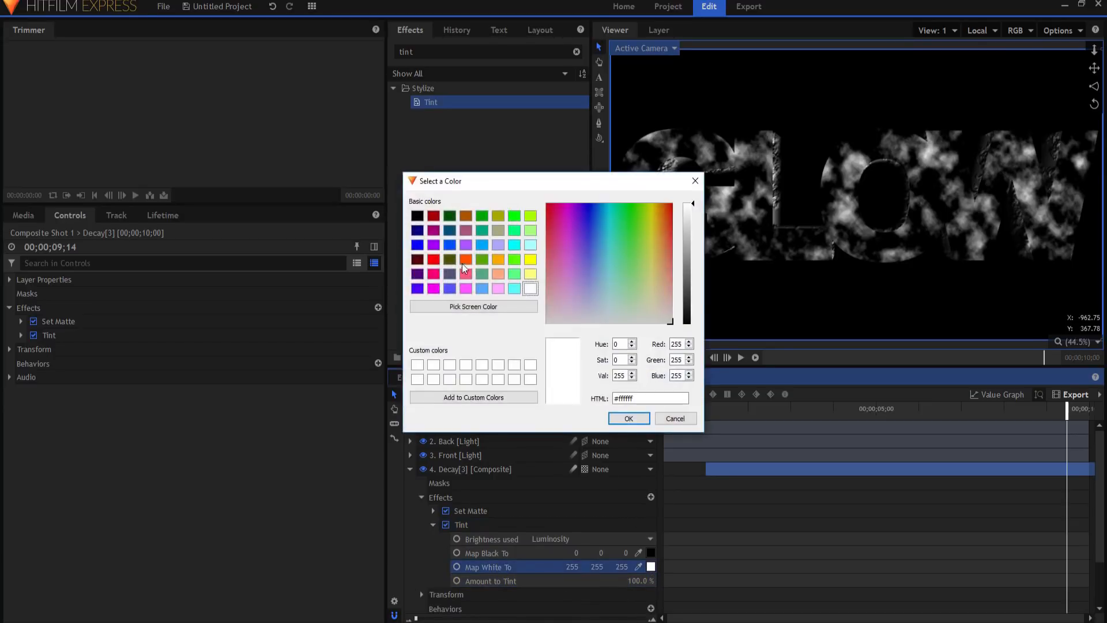
pyautogui.click(433, 259)
pyautogui.click(620, 419)
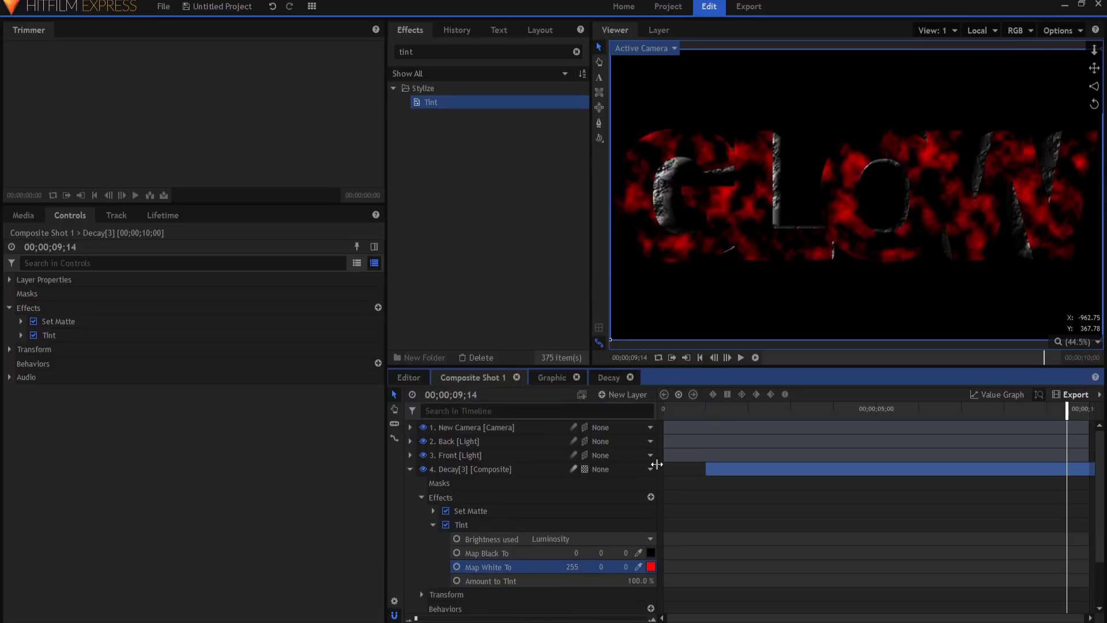
pyautogui.click(651, 567)
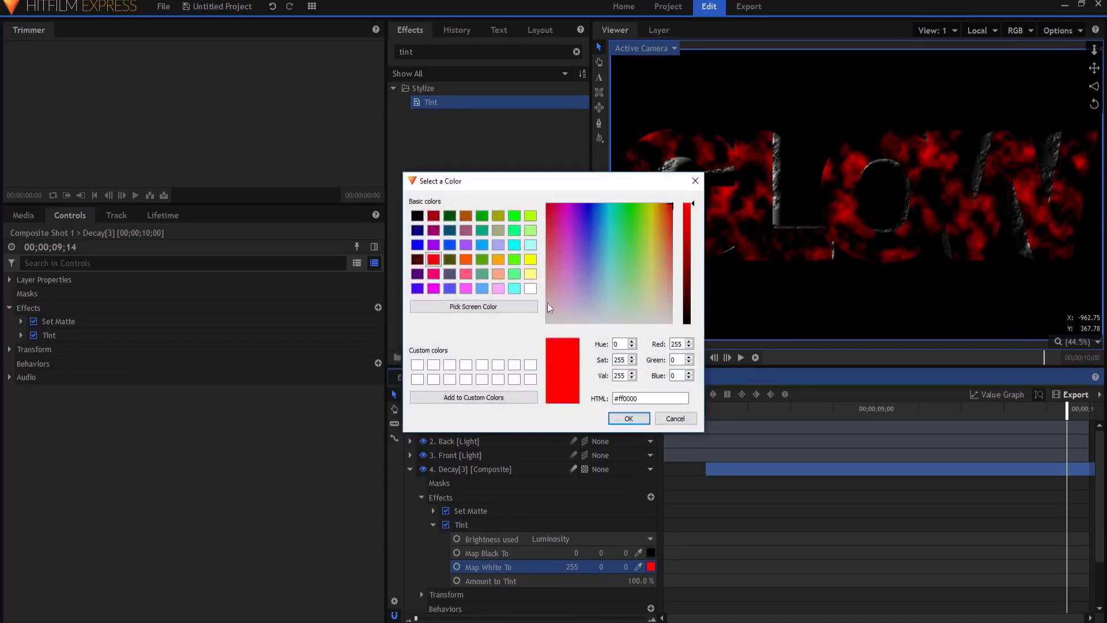
pyautogui.click(513, 216)
pyautogui.click(630, 418)
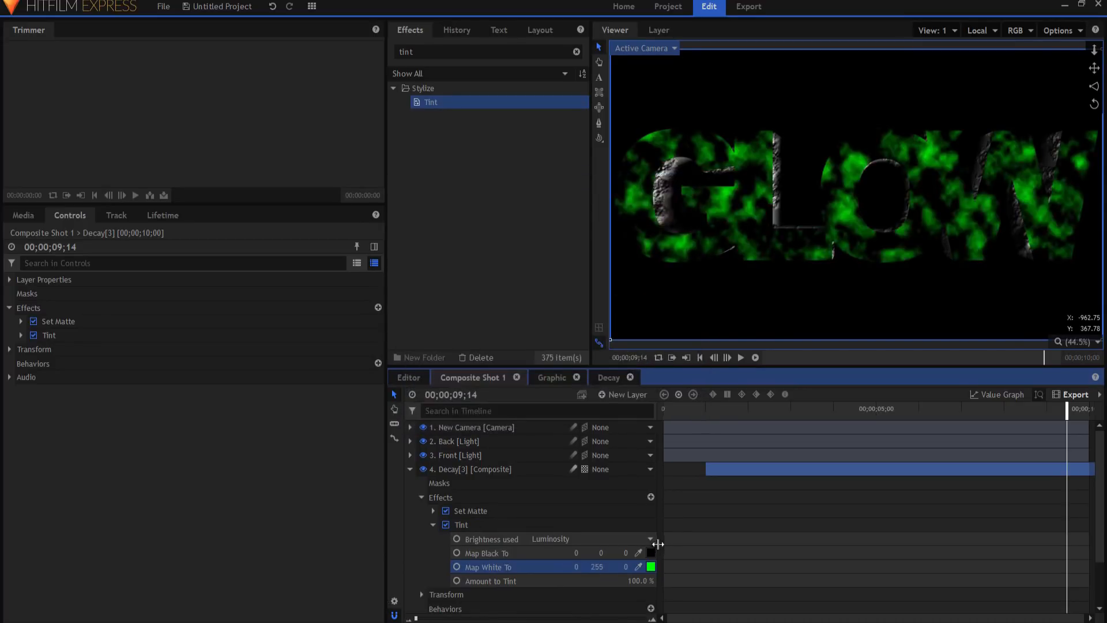
# Step: Set the Tint effect's Map White To color on the Decay[3] layer to cyan (#00ffff)
pyautogui.click(651, 567)
pyautogui.click(514, 244)
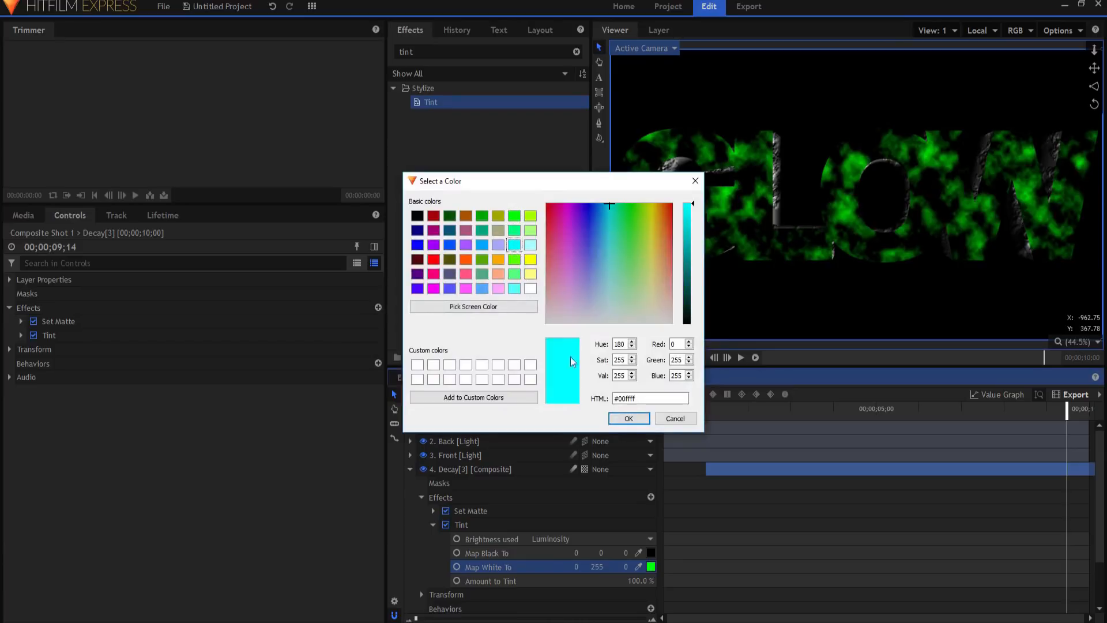
pyautogui.click(630, 416)
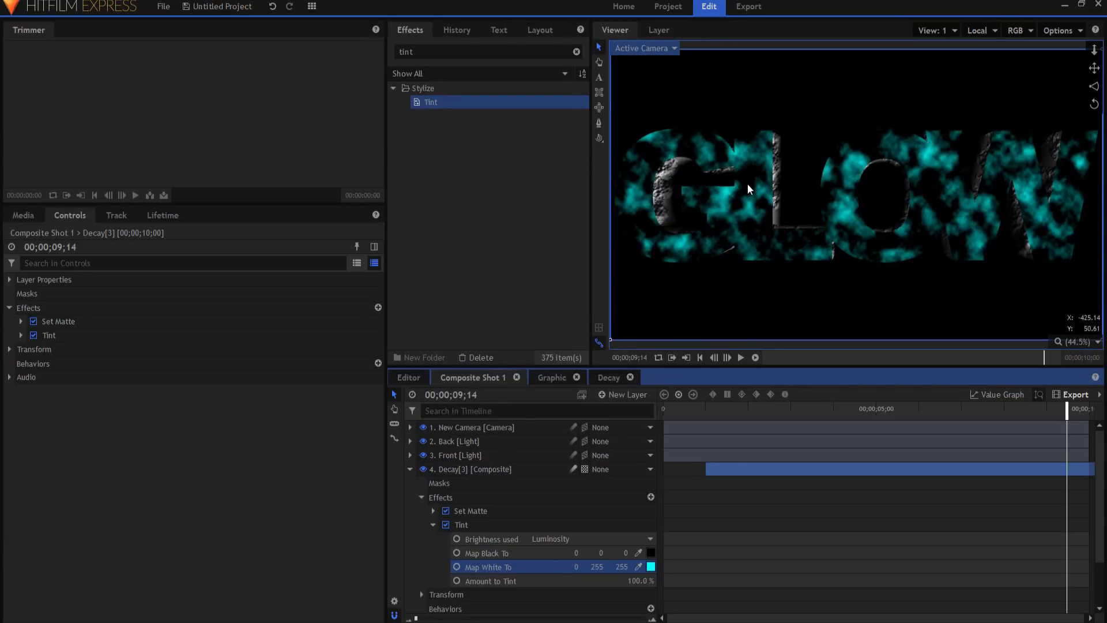
pyautogui.click(433, 524)
# Step: Add a Demult effect to the Decay[3] layer below its Tint effect
pyautogui.moveTo(428, 52); pyautogui.dragTo(353, 58)
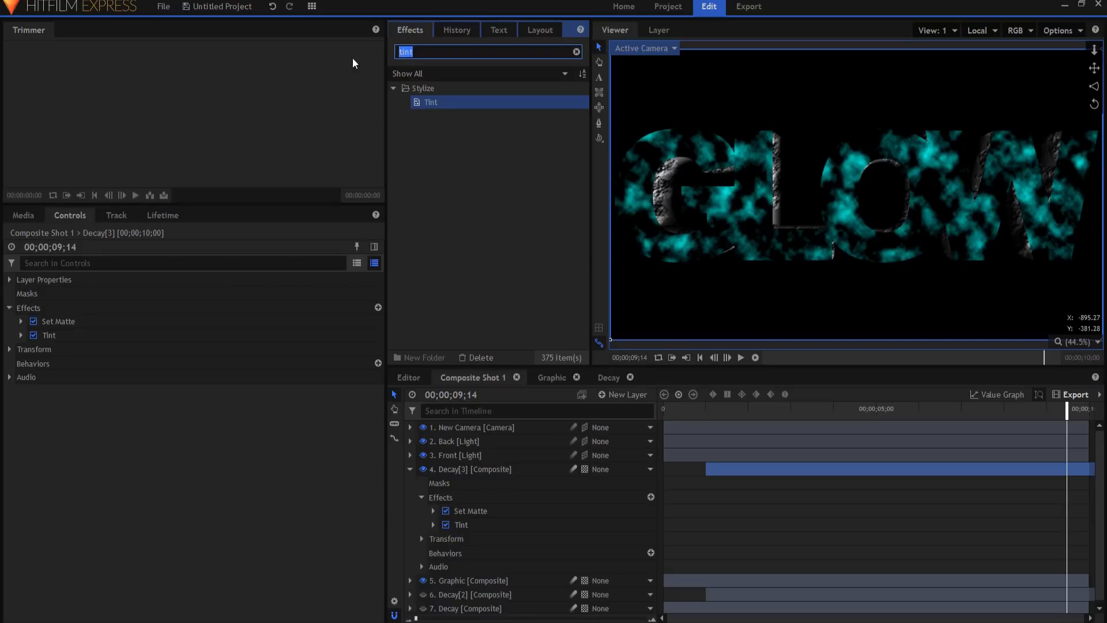
pyautogui.write('dem')
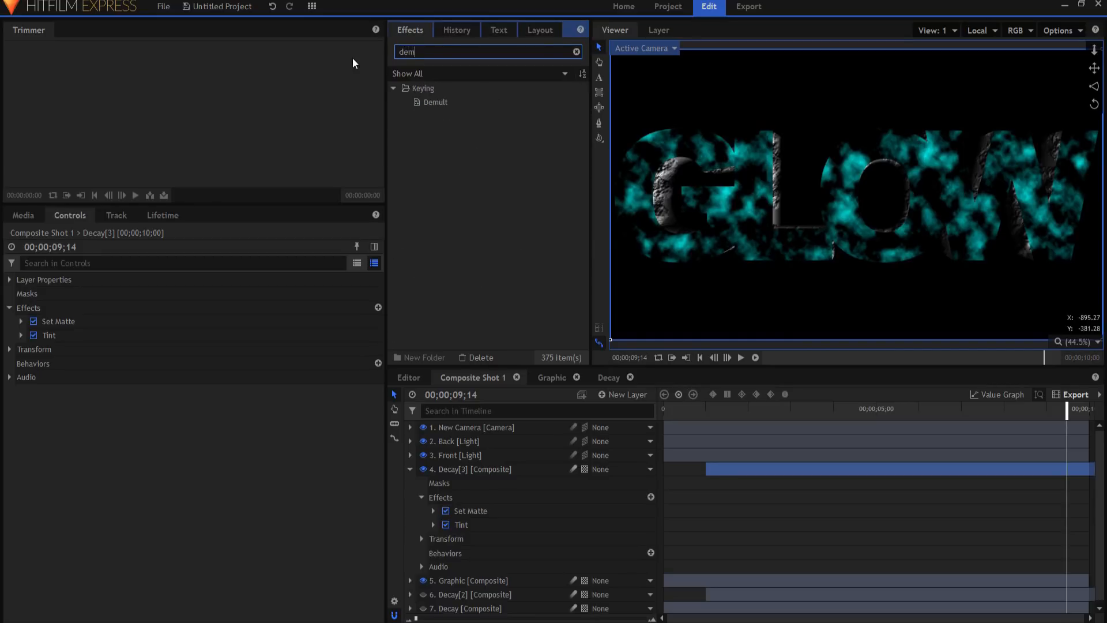
pyautogui.moveTo(441, 102); pyautogui.dragTo(474, 537)
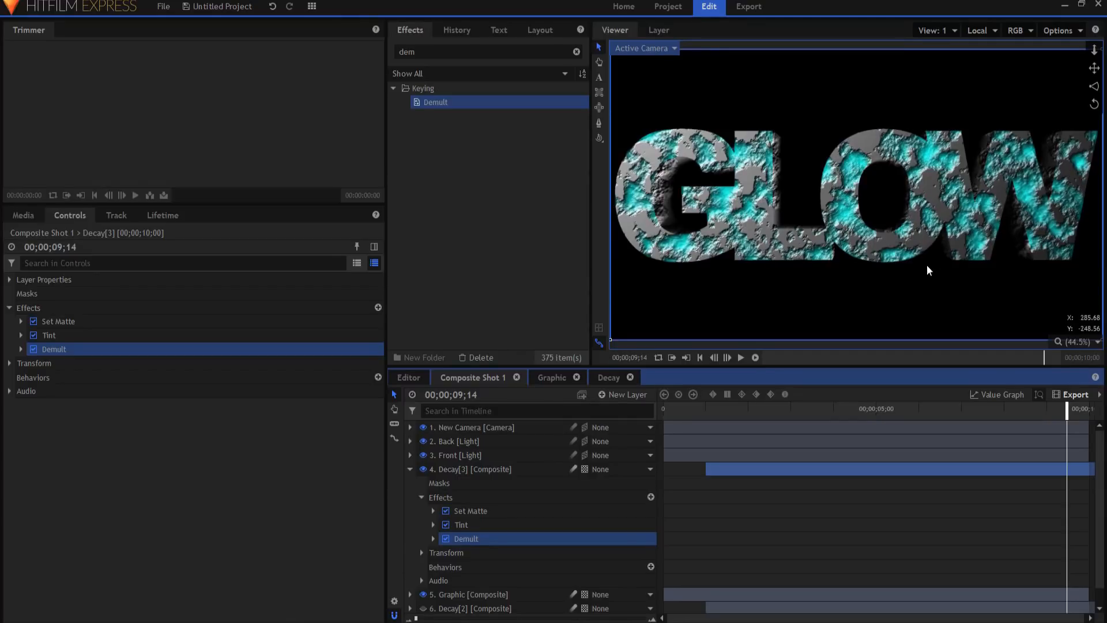
# Step: Add a Parallax effect to the Decay[3] layer below Demult and set its Depth to 20
pyautogui.scroll(2, 833, 208)
pyautogui.scroll(3, 833, 207)
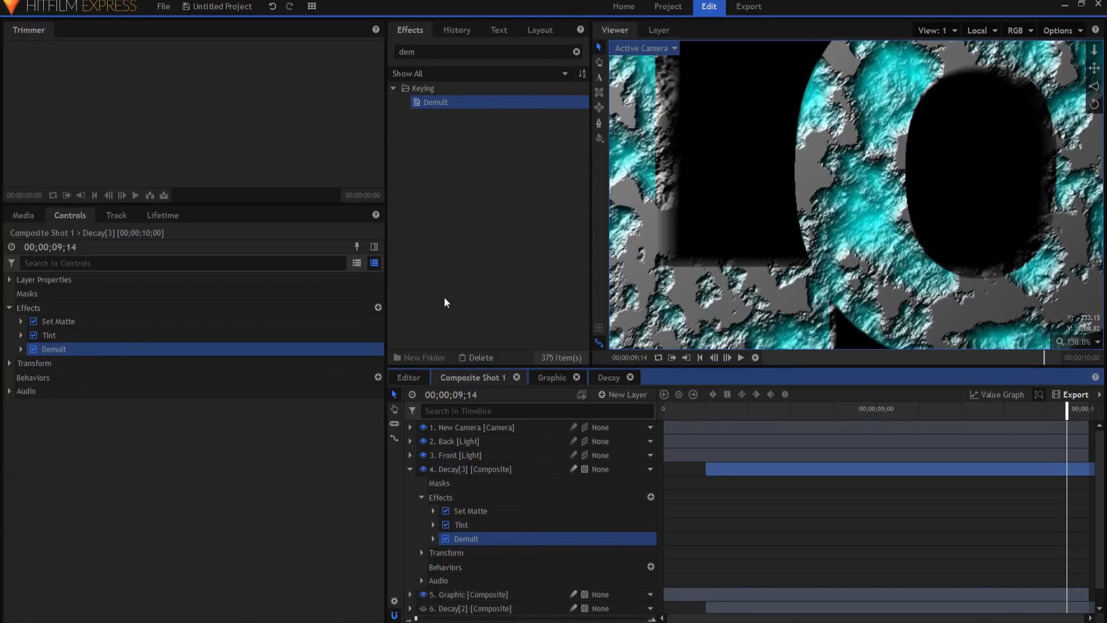
pyautogui.moveTo(431, 52); pyautogui.dragTo(351, 57)
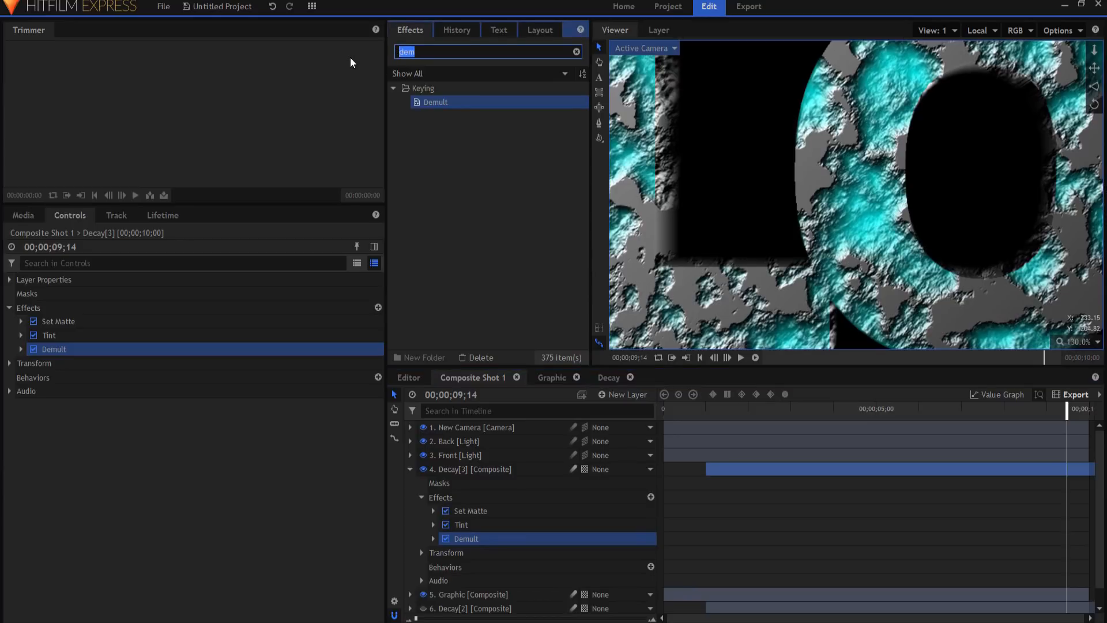
pyautogui.write('para')
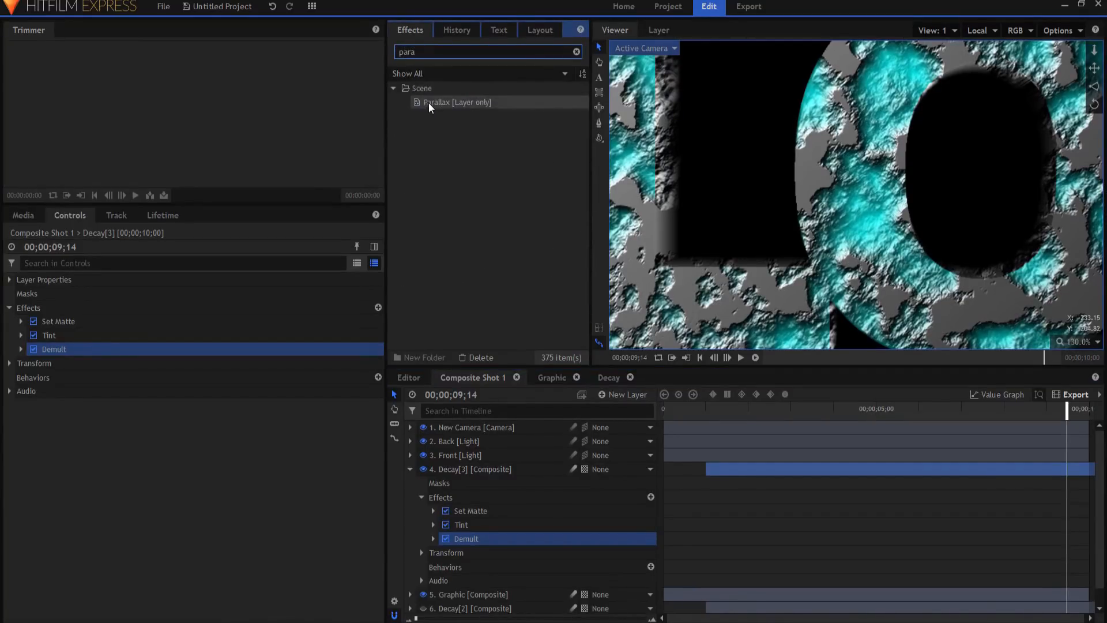
pyautogui.moveTo(428, 103); pyautogui.dragTo(475, 546)
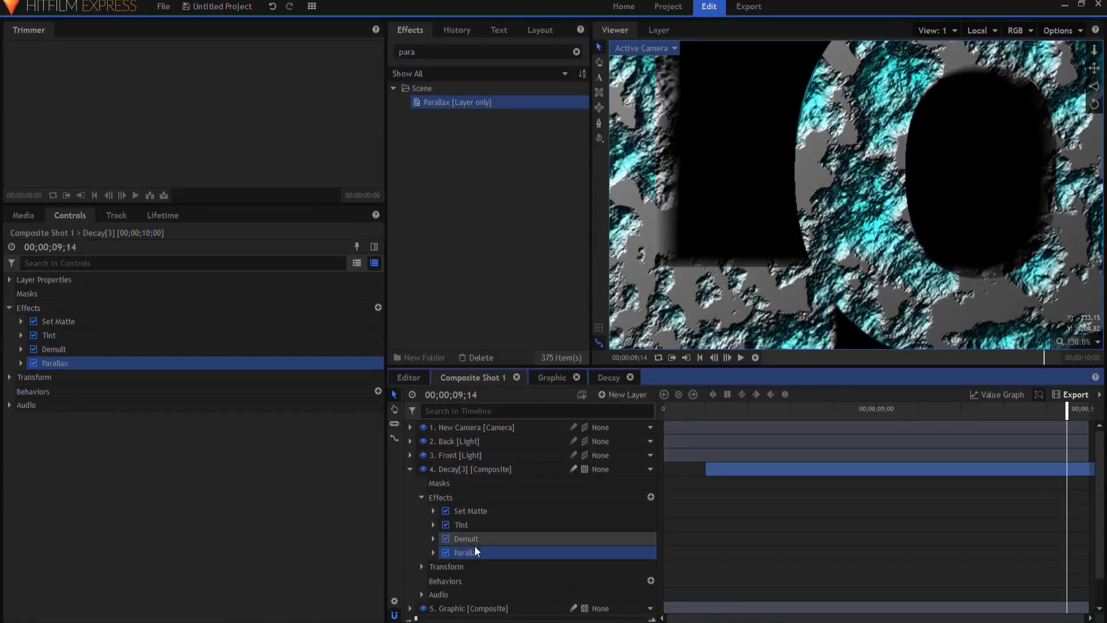
pyautogui.click(433, 553)
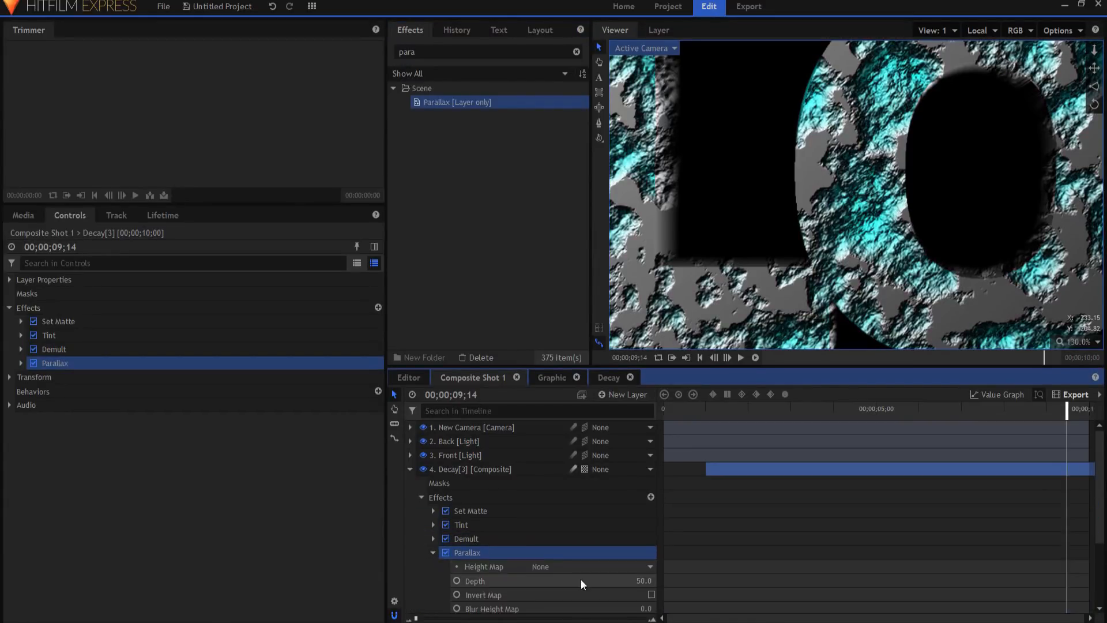
pyautogui.click(644, 581)
pyautogui.press('Return')
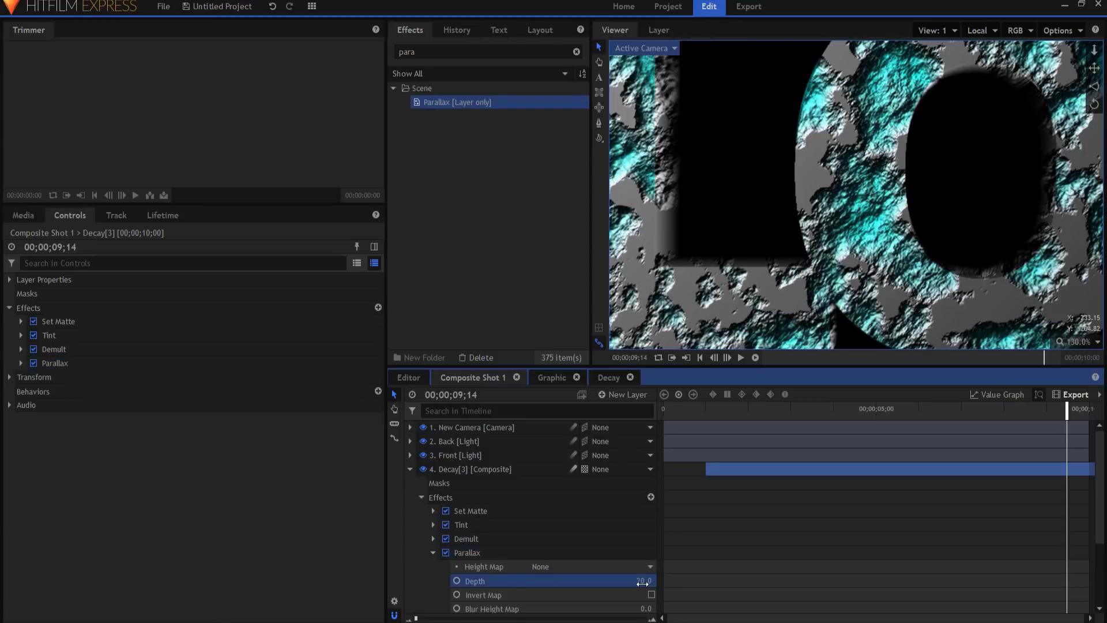
# Step: Scrub through the decay animation at full view, examining the cyan tinted erosion across the whole text
pyautogui.scroll(-4, 918, 231)
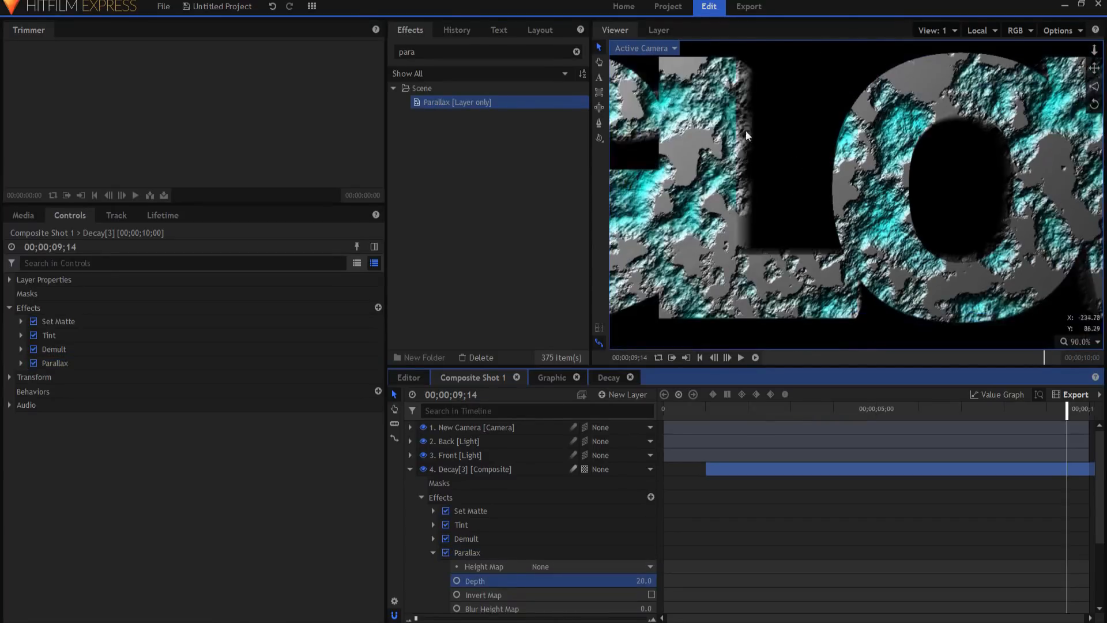
pyautogui.scroll(-3, 936, 240)
pyautogui.scroll(-1, 999, 265)
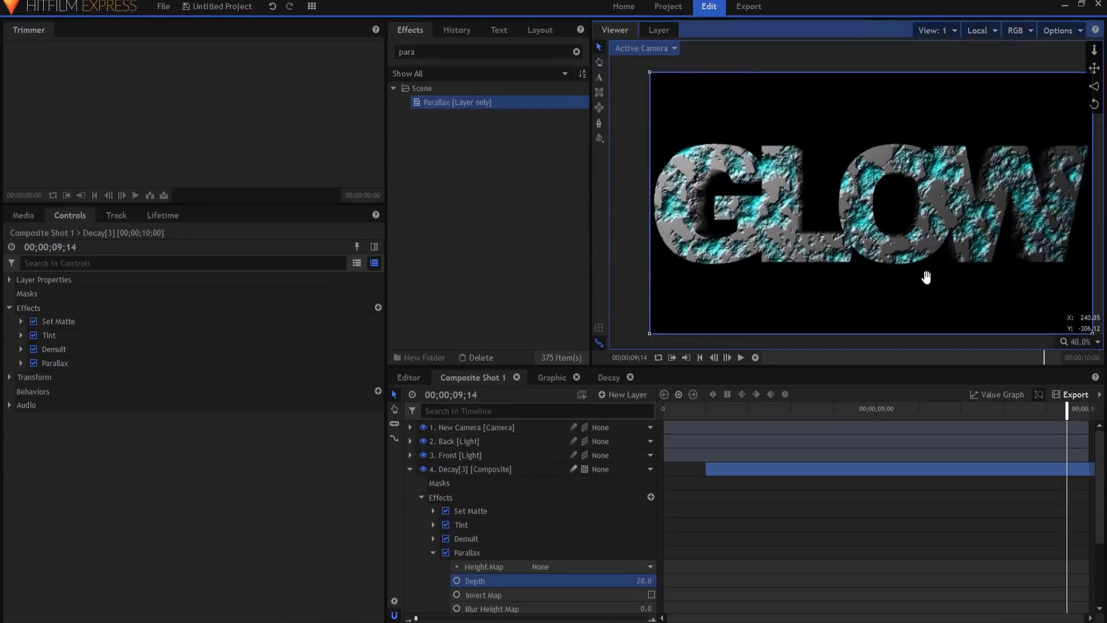
pyautogui.moveTo(926, 277); pyautogui.dragTo(918, 279)
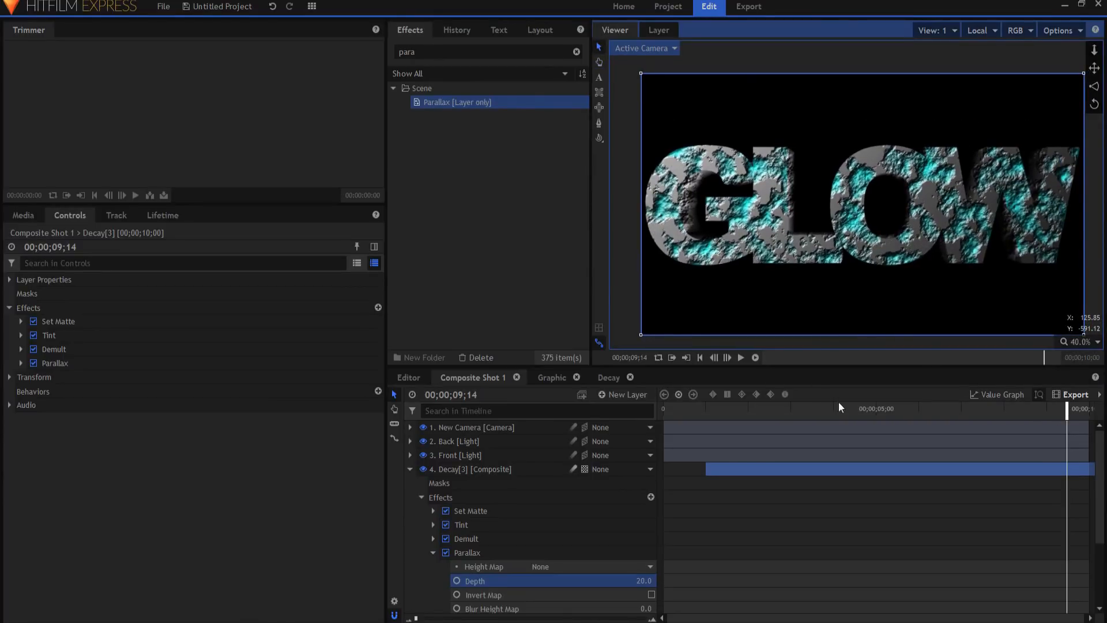
pyautogui.click(877, 409)
pyautogui.moveTo(877, 410); pyautogui.dragTo(906, 409)
pyautogui.click(708, 411)
pyautogui.moveTo(708, 411); pyautogui.dragTo(1090, 410)
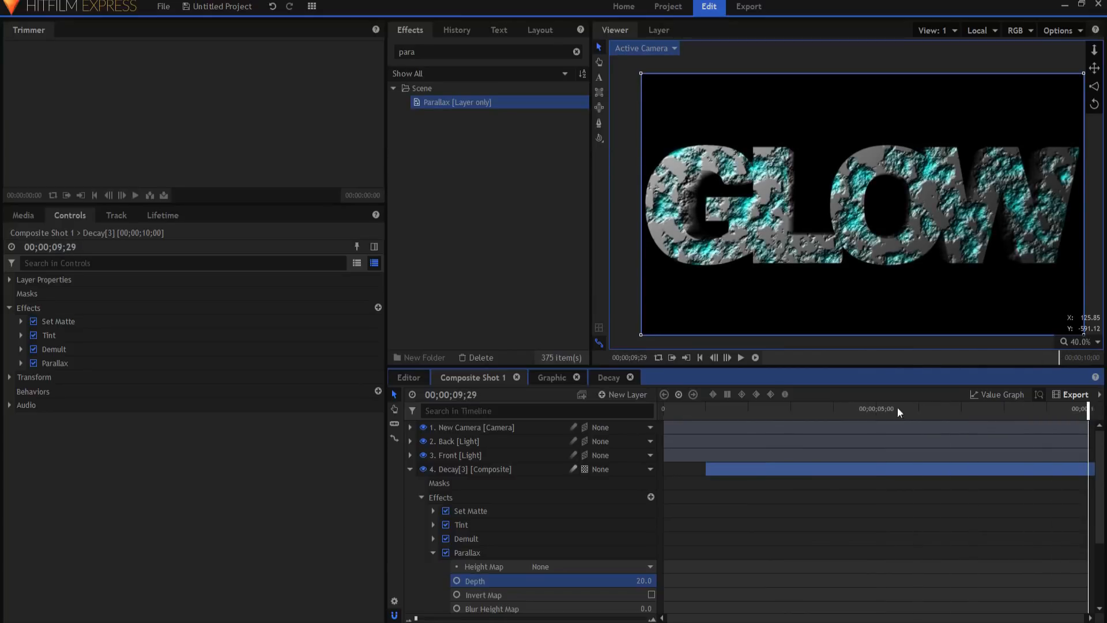
# Step: Add a Glow effect to the Decay[3] layer below Parallax and set its Intensity to 1.3
pyautogui.click(433, 553)
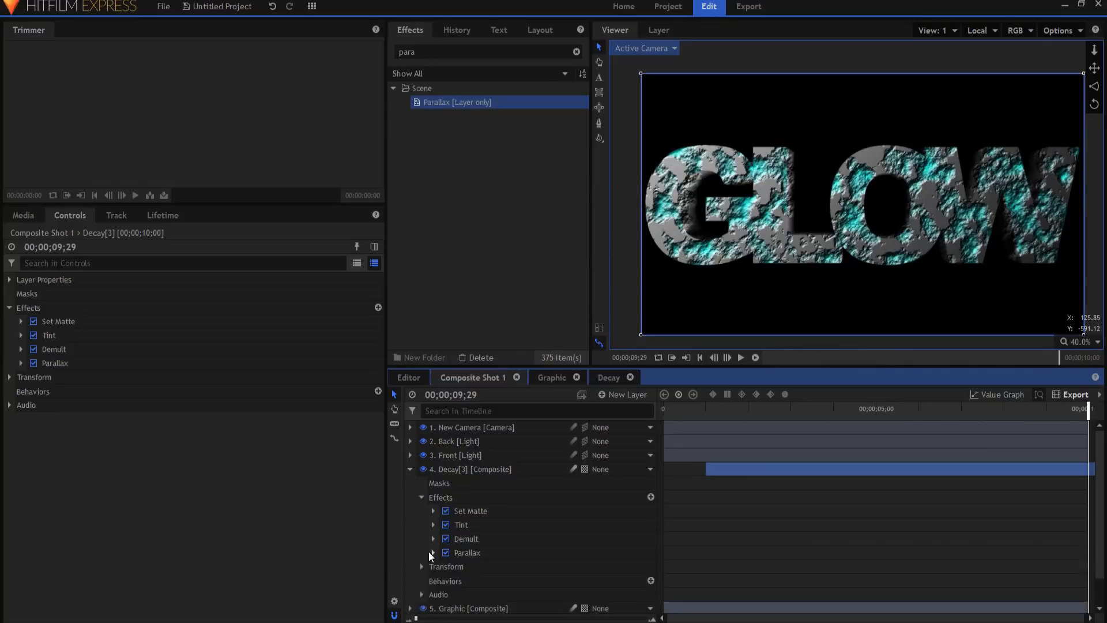
pyautogui.doubleClick(415, 52)
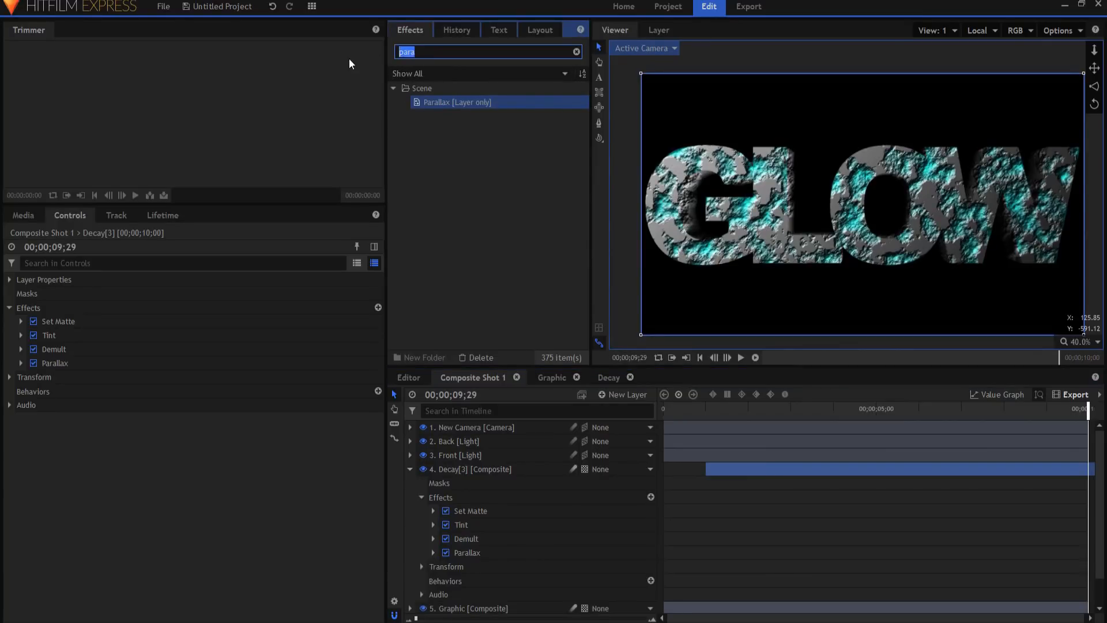
pyautogui.write('glow')
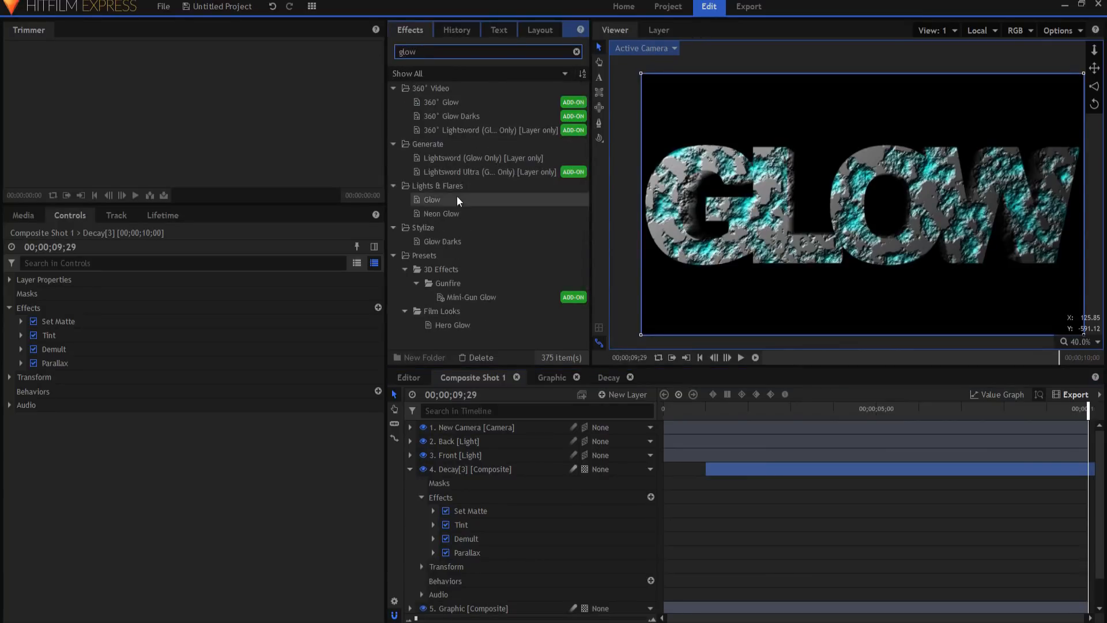
pyautogui.moveTo(448, 199); pyautogui.dragTo(477, 564)
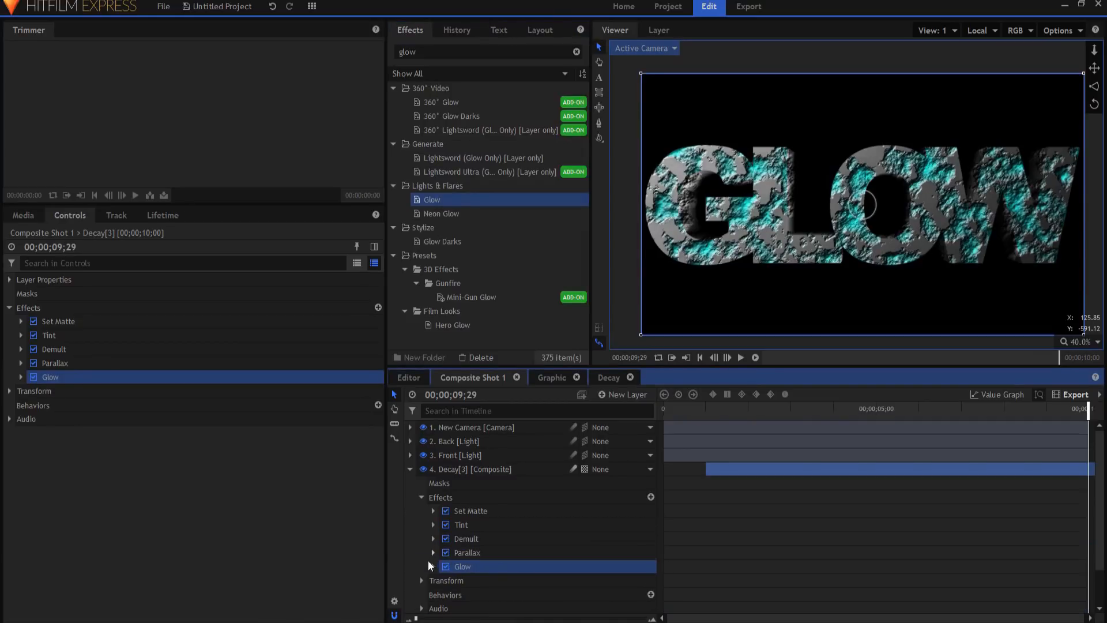
pyautogui.click(433, 567)
pyautogui.scroll(-3, 455, 545)
pyautogui.click(649, 460)
pyautogui.write('1')
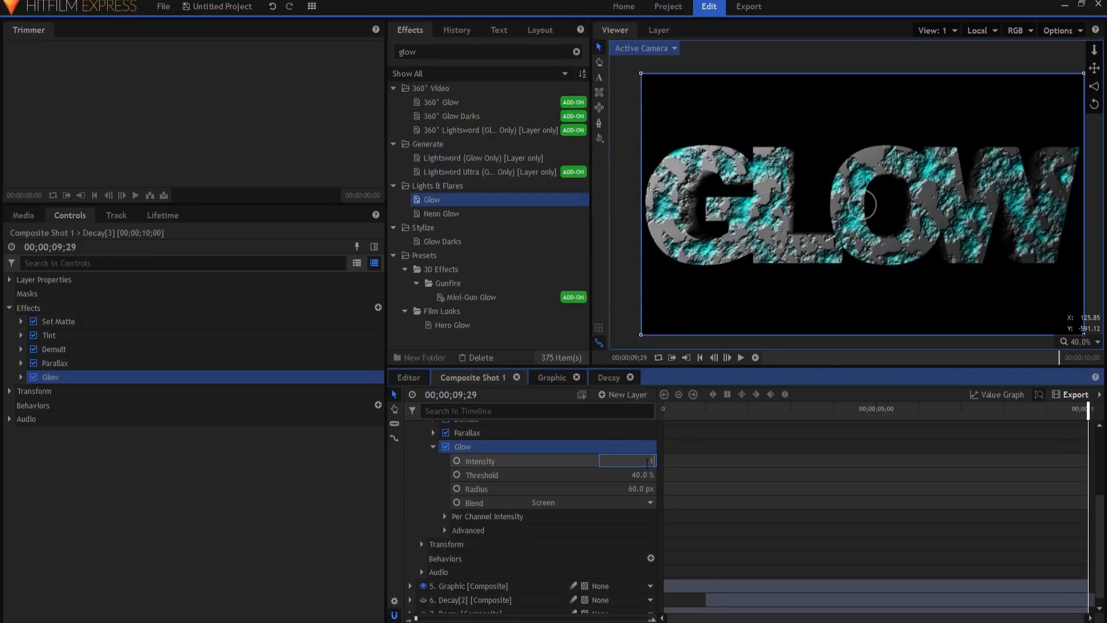
pyautogui.write('.3')
pyautogui.press('Return')
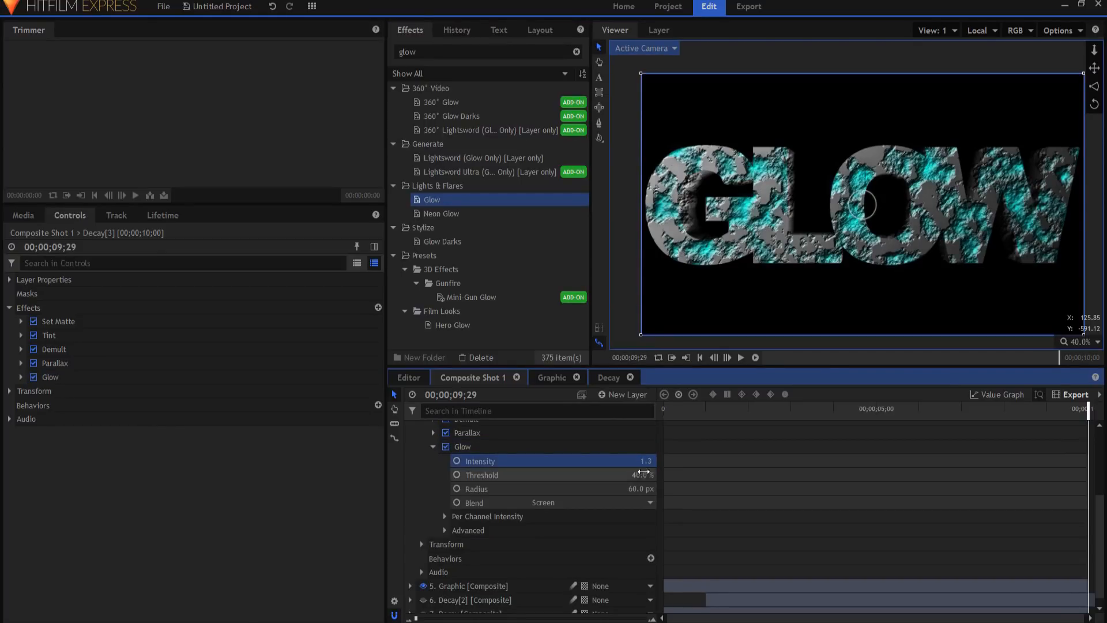
# Step: Try a Radius of 70 px on the Glow effect, and return it to 60 px
pyautogui.click(640, 488)
pyautogui.write('70')
pyautogui.press('Return')
pyautogui.click(642, 488)
pyautogui.write('60')
pyautogui.press('Return')
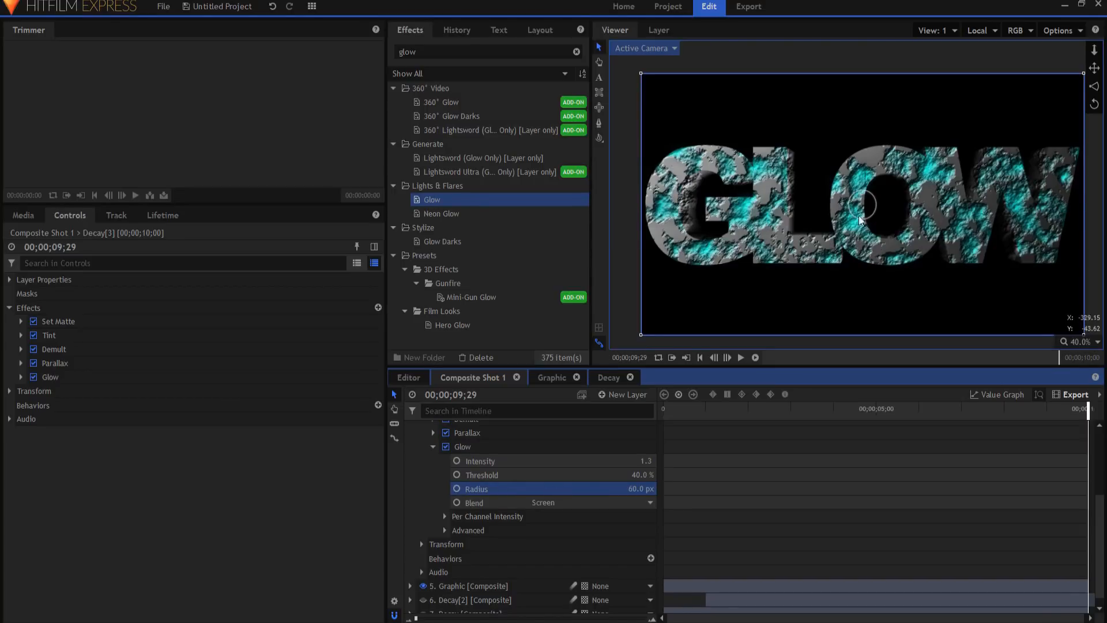
# Step: Duplicate the Glow effect on Decay[3] and set the copy's Intensity to 1.0 and Radius to 100 px
pyautogui.click(433, 448)
pyautogui.rightClick(469, 523)
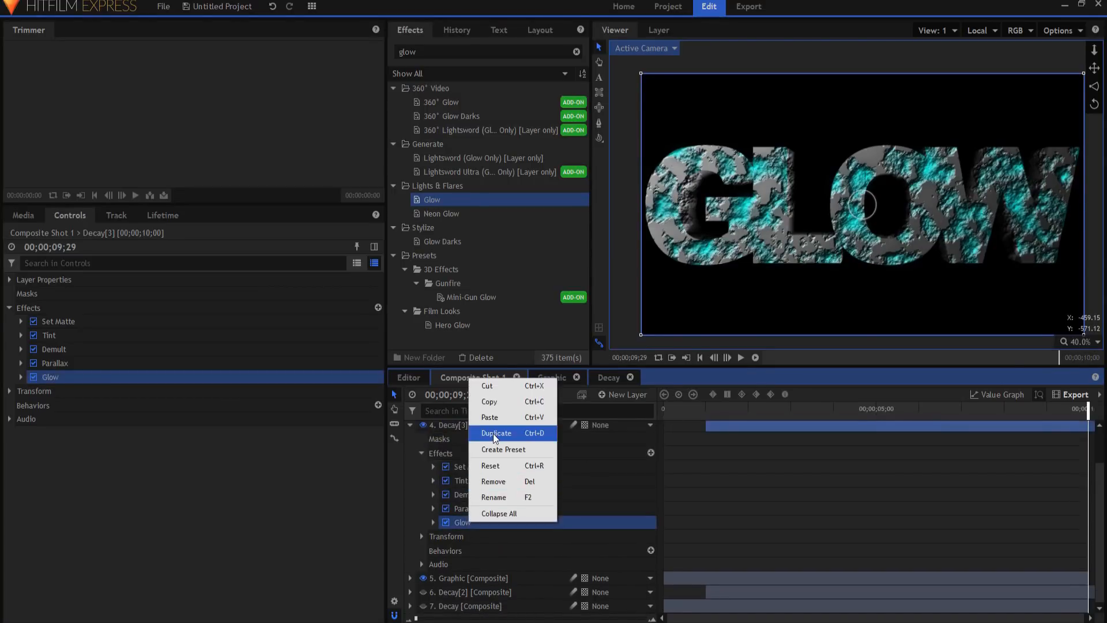
pyautogui.click(495, 433)
pyautogui.click(434, 522)
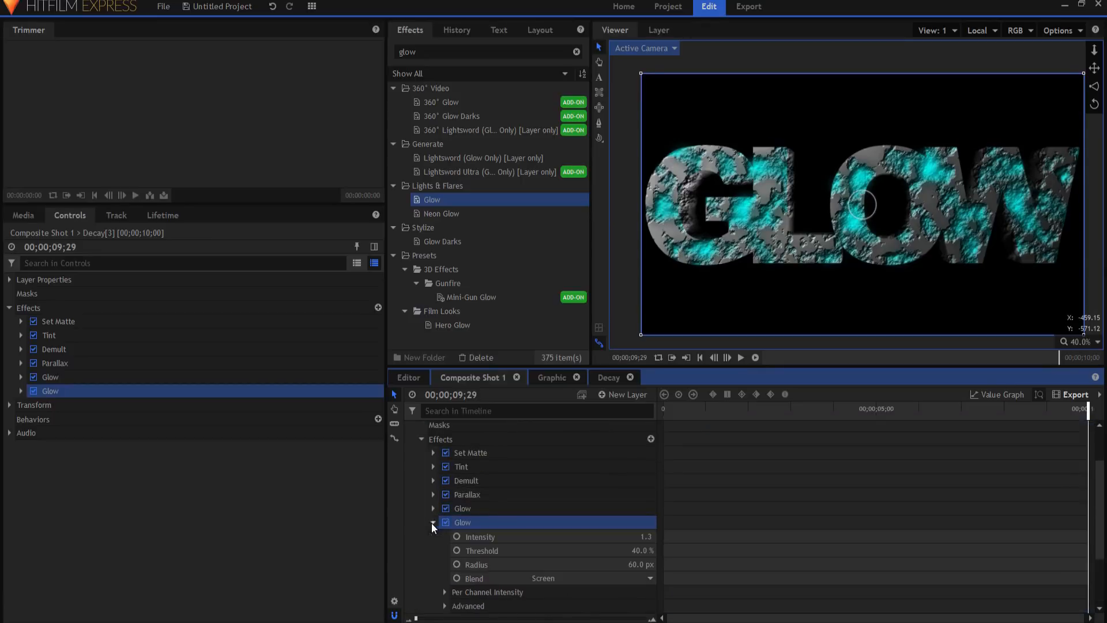
pyautogui.click(647, 536)
pyautogui.write('1')
pyautogui.press('Return')
pyautogui.click(638, 564)
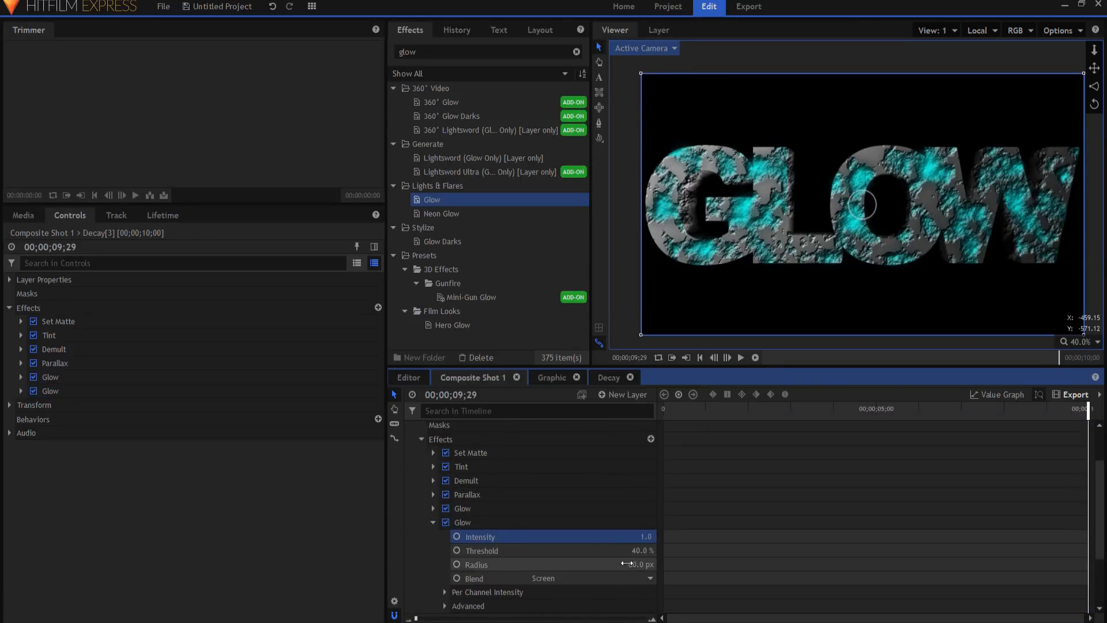
pyautogui.write('100')
pyautogui.press('Return')
pyautogui.click(433, 523)
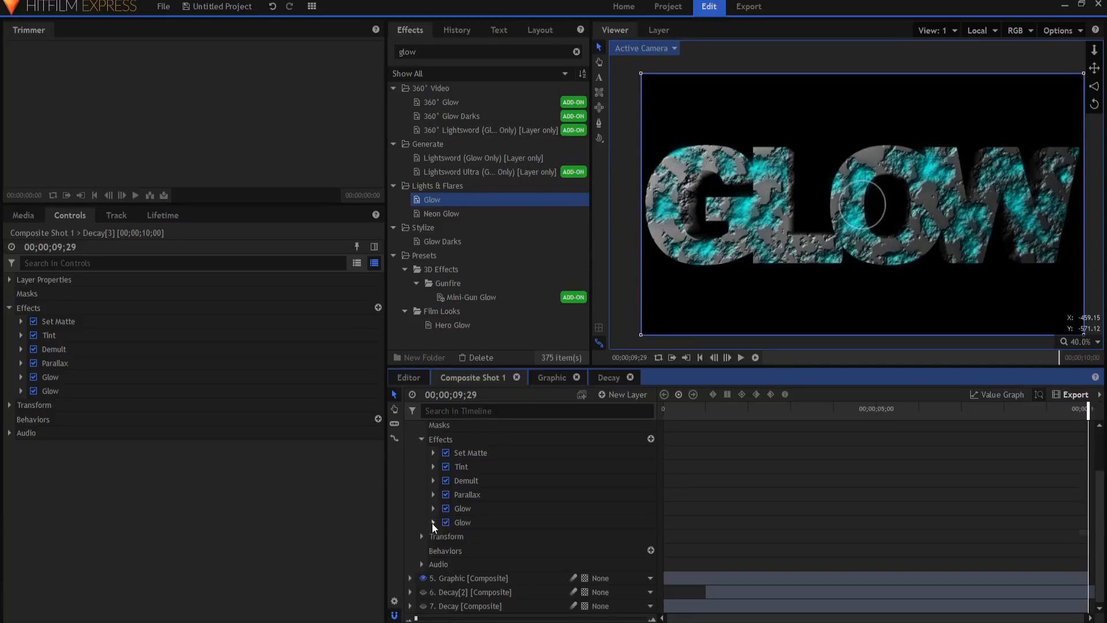
# Step: Duplicate the second Glow effect on Decay[3], set the new copy's Intensity to 0.7 and enlarge its Radius
pyautogui.rightClick(462, 524)
pyautogui.click(489, 436)
pyautogui.click(433, 536)
pyautogui.click(647, 550)
pyautogui.press('BackSpace')
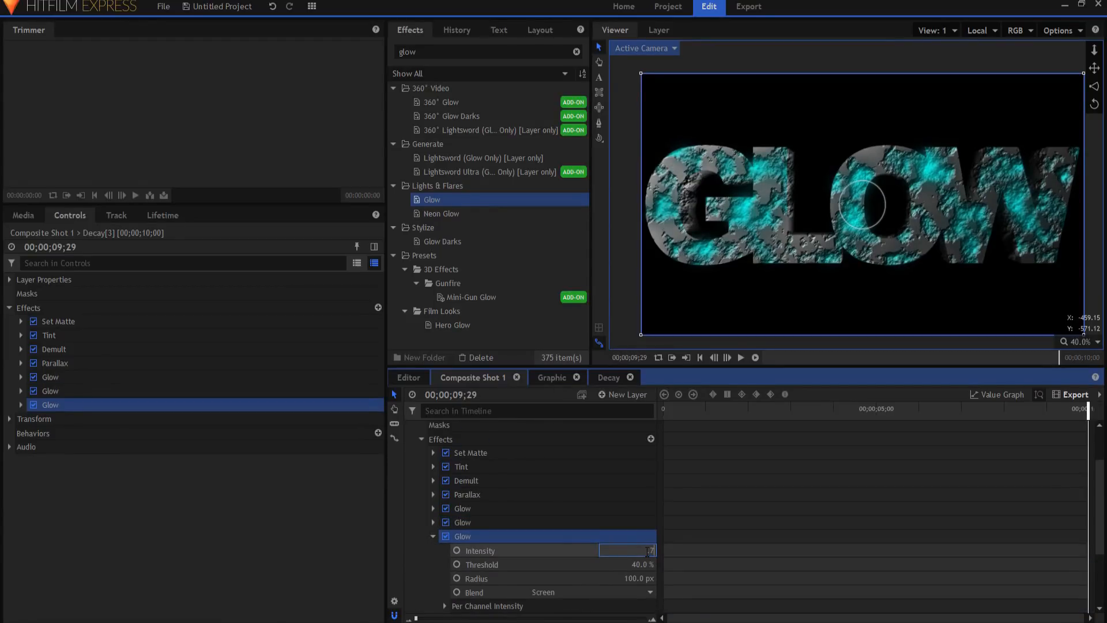
pyautogui.write('.7')
pyautogui.press('Return')
pyautogui.click(644, 579)
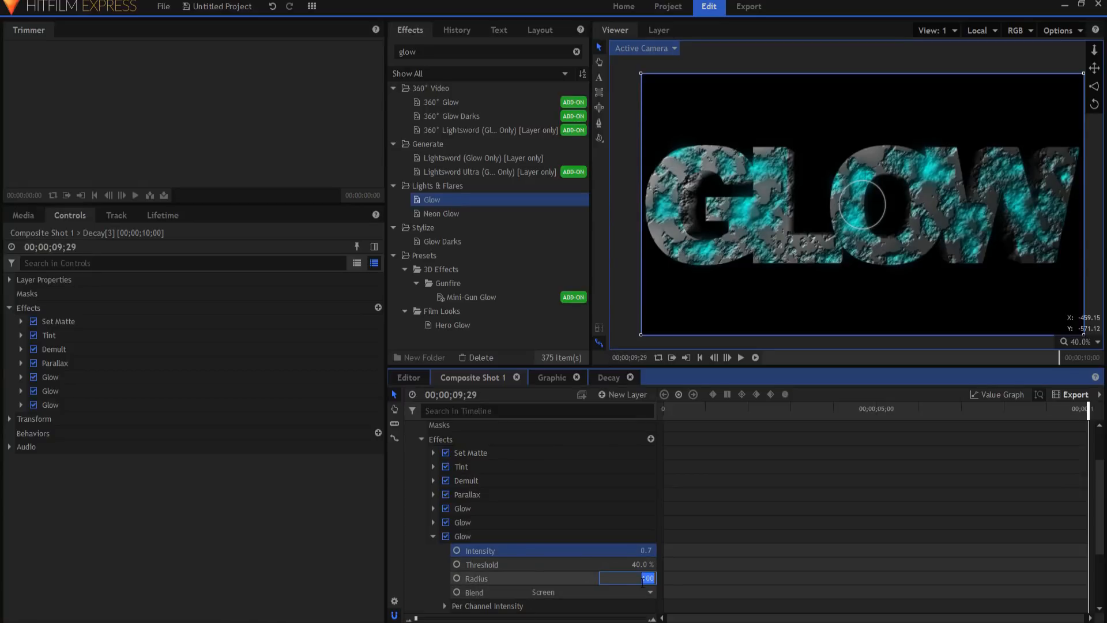
pyautogui.write('1')
pyautogui.press('Return')
pyautogui.click(433, 536)
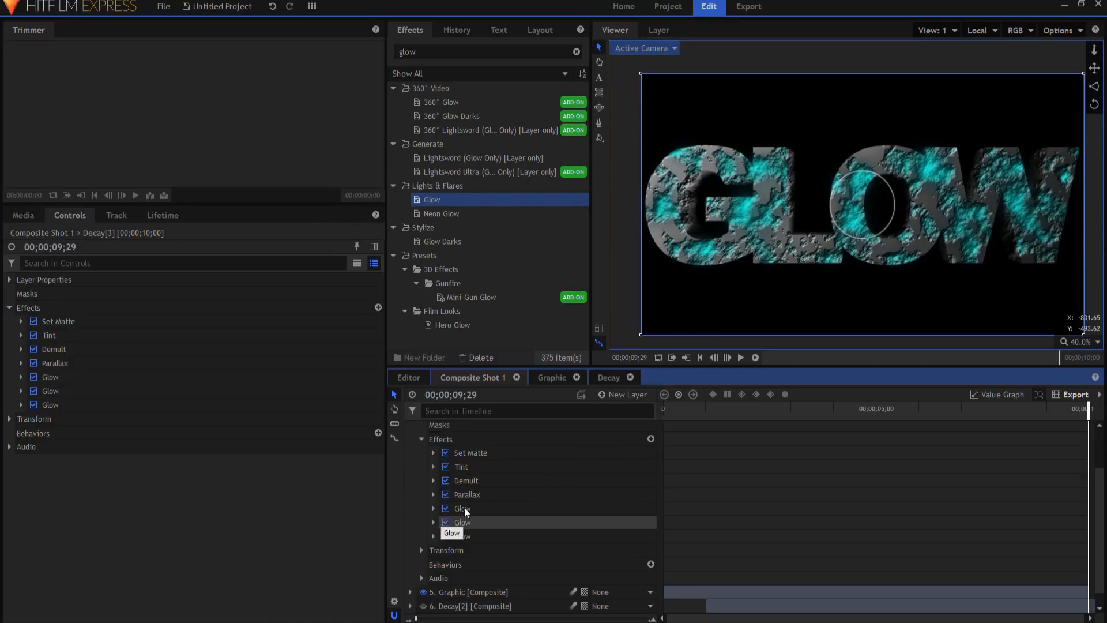
pyautogui.click(433, 508)
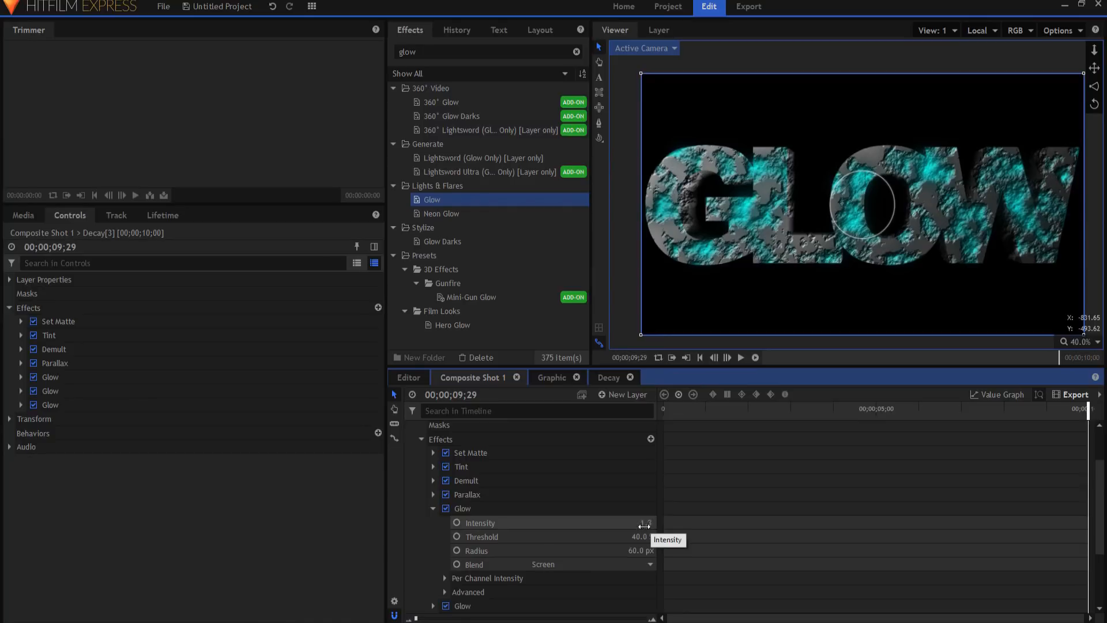
pyautogui.click(436, 508)
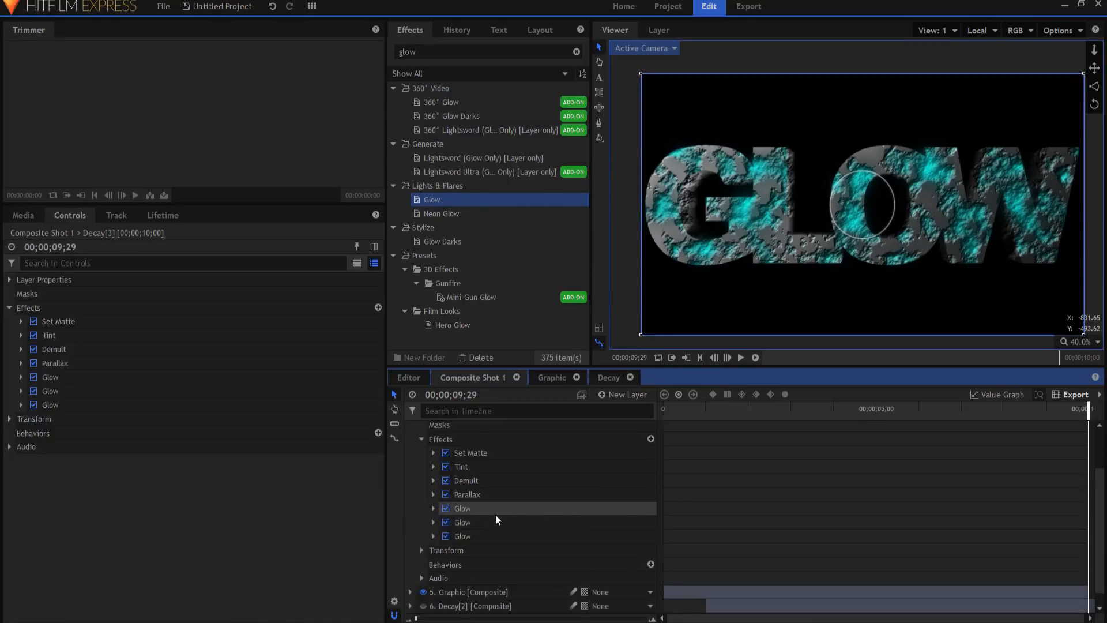
# Step: Compare the text with the second and third Glow effects on Decay[3] switched off and on one at a time
pyautogui.click(446, 521)
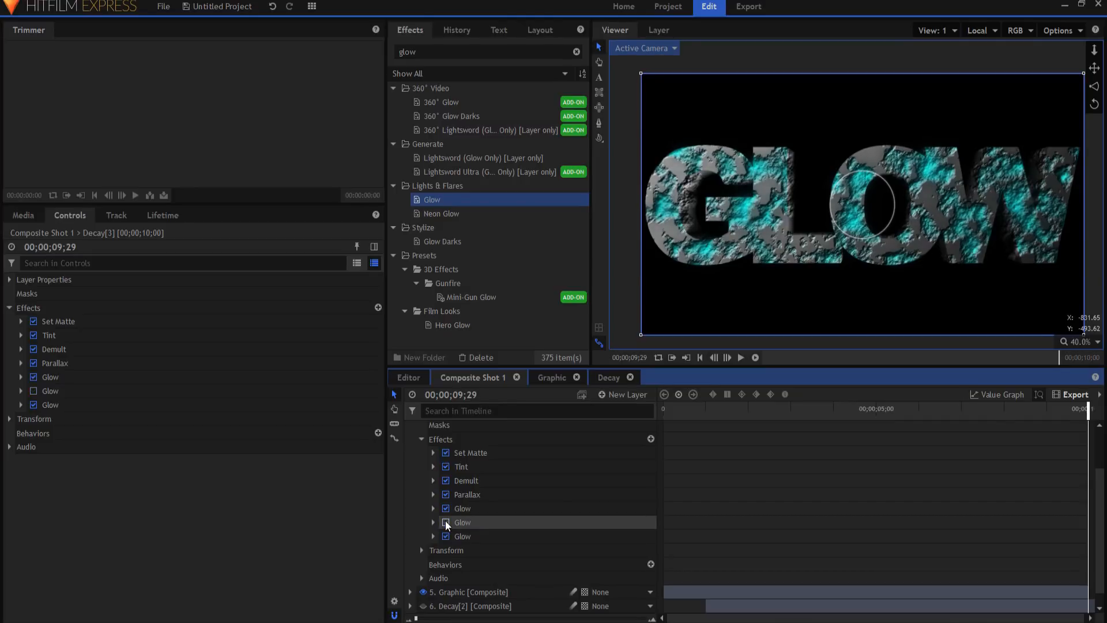
pyautogui.click(446, 522)
pyautogui.click(445, 536)
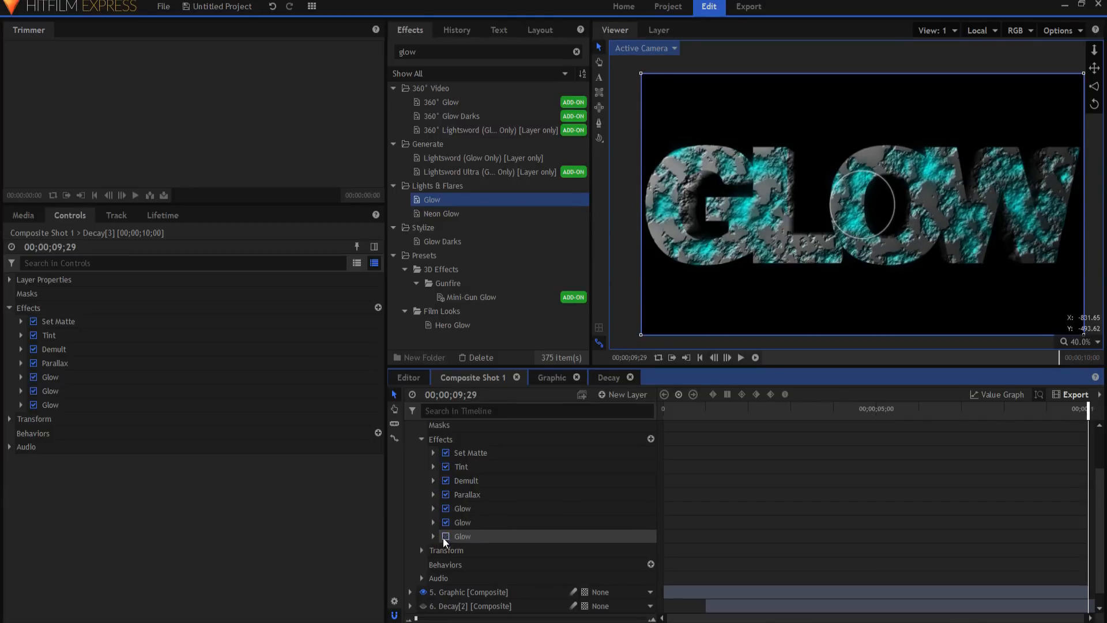
pyautogui.click(445, 537)
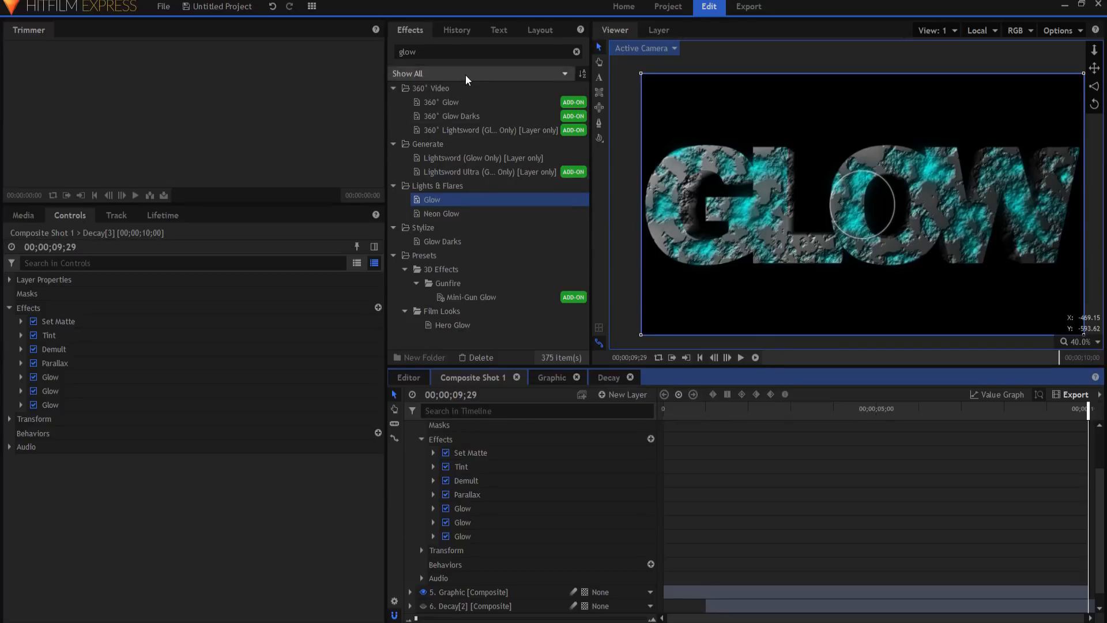
# Step: Find the Auto Light Flares effect and add it to the Decay[3] layer below the three Glow effects
pyautogui.doubleClick(451, 53)
pyautogui.write('auto')
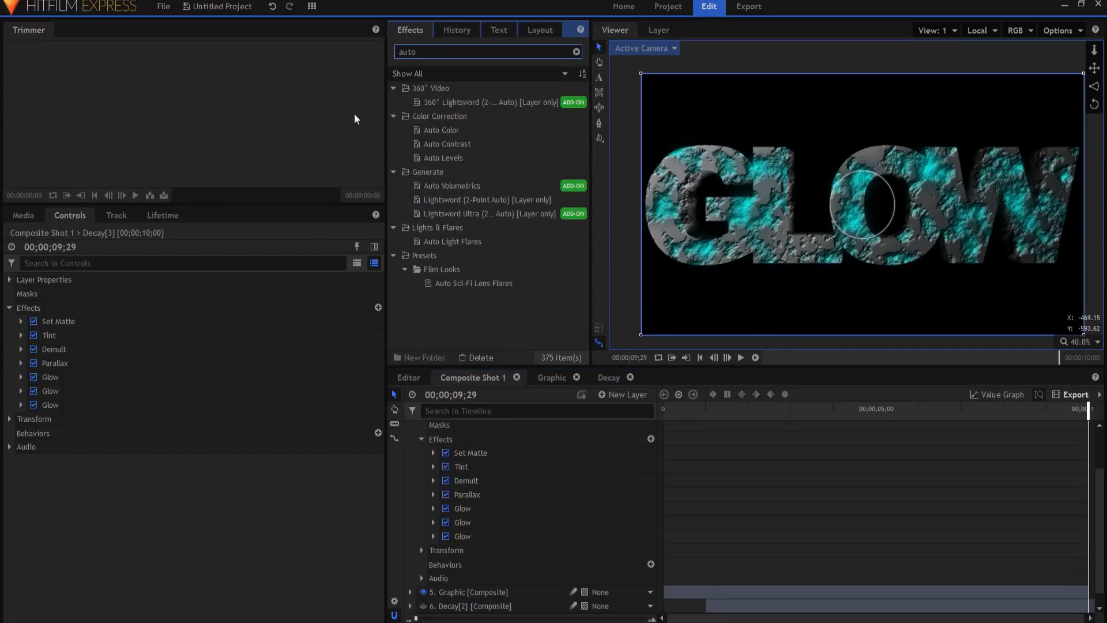
pyautogui.moveTo(435, 241); pyautogui.dragTo(473, 541)
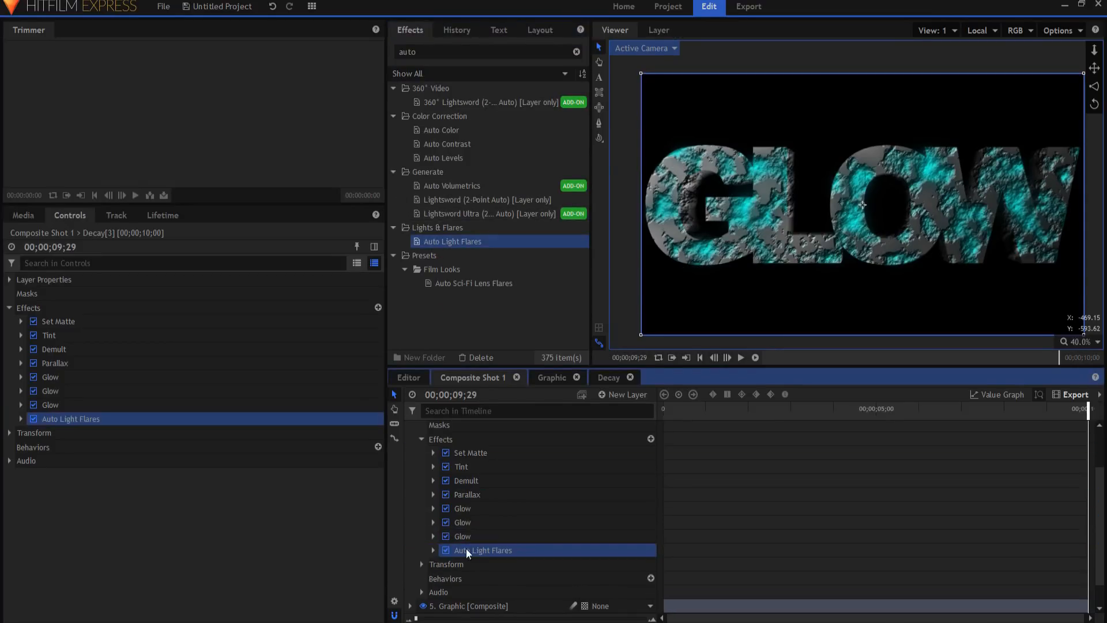
# Step: In the Auto Light Flares hotspot generation settings, set Max Flares to 100 and Threshold to 0.56
pyautogui.click(433, 551)
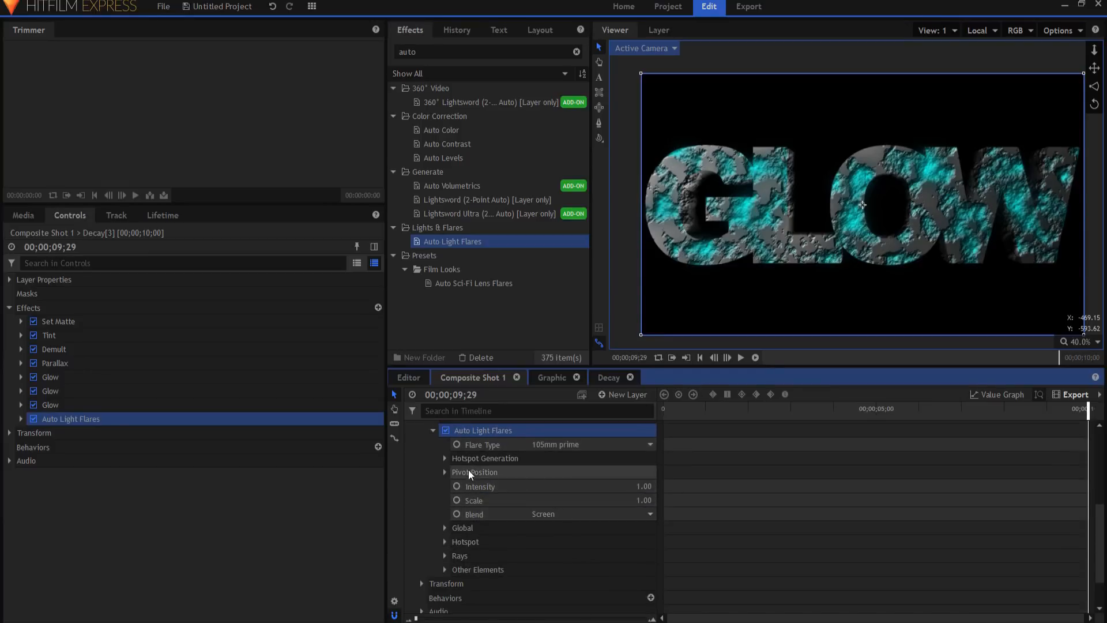
pyautogui.click(444, 458)
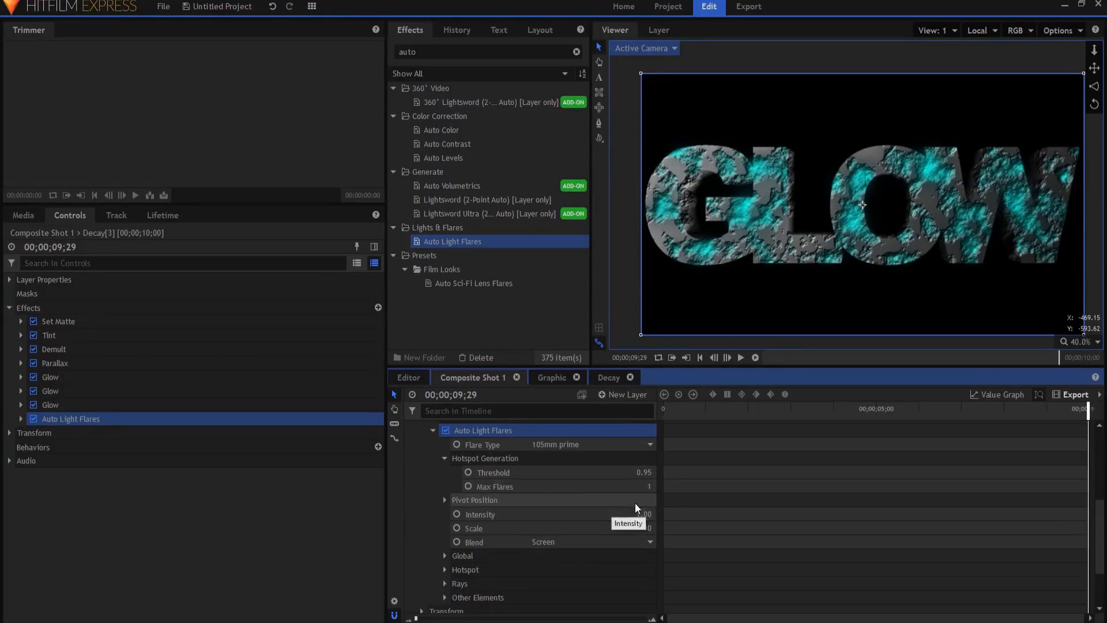
pyautogui.moveTo(650, 486); pyautogui.dragTo(624, 472)
# Step: Set the Auto Light Flares hotspot color to cyan (#00ffff) and lower its Threshold to 0.53
pyautogui.click(445, 569)
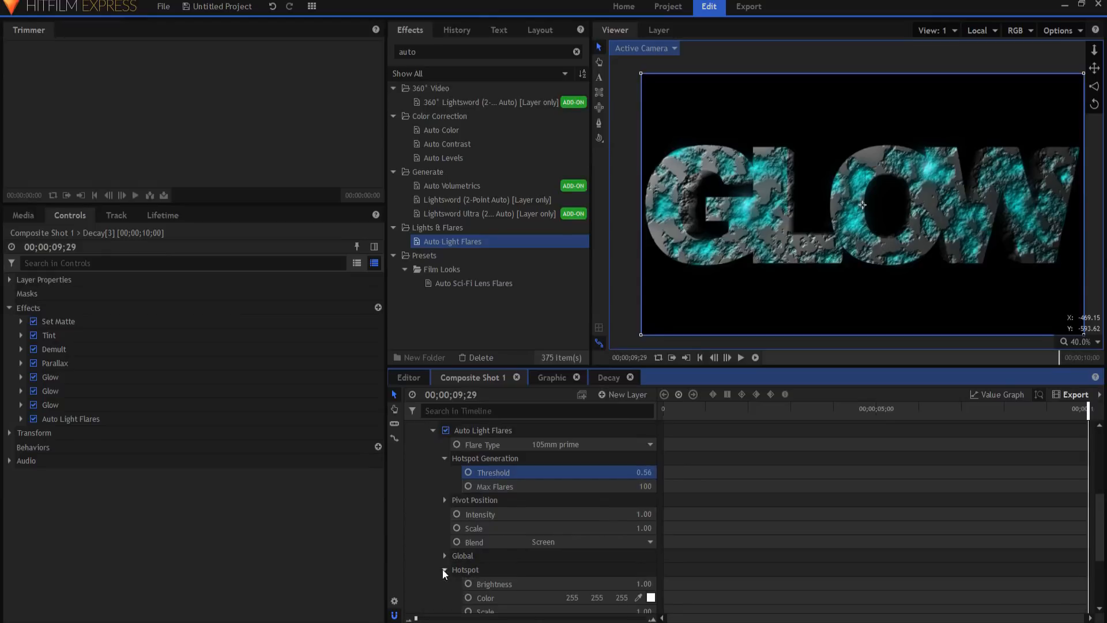
pyautogui.click(651, 597)
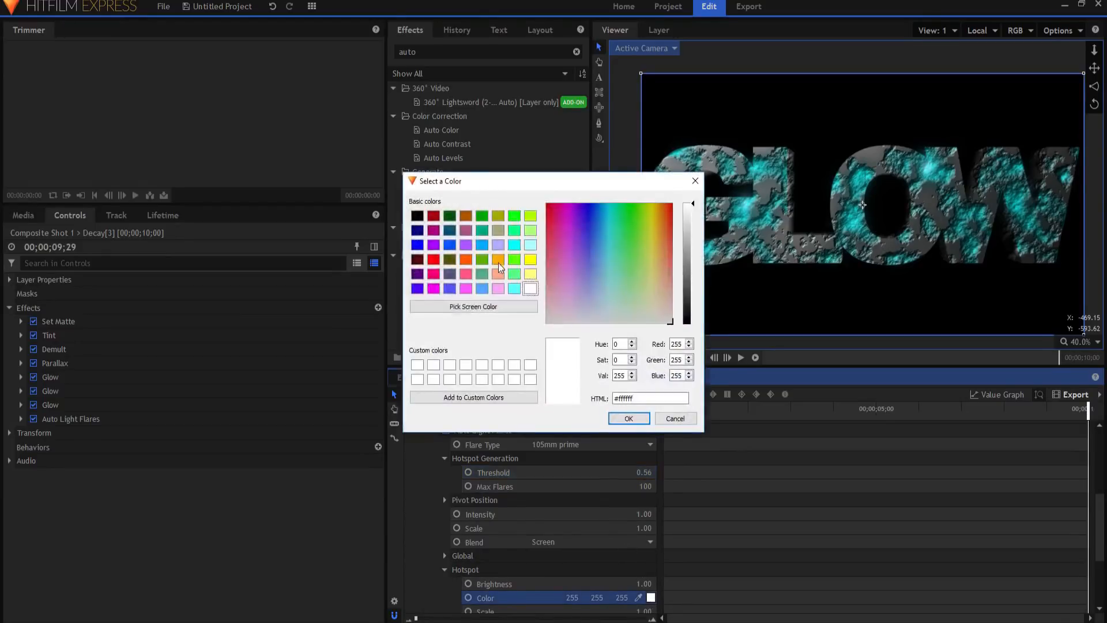
pyautogui.click(514, 246)
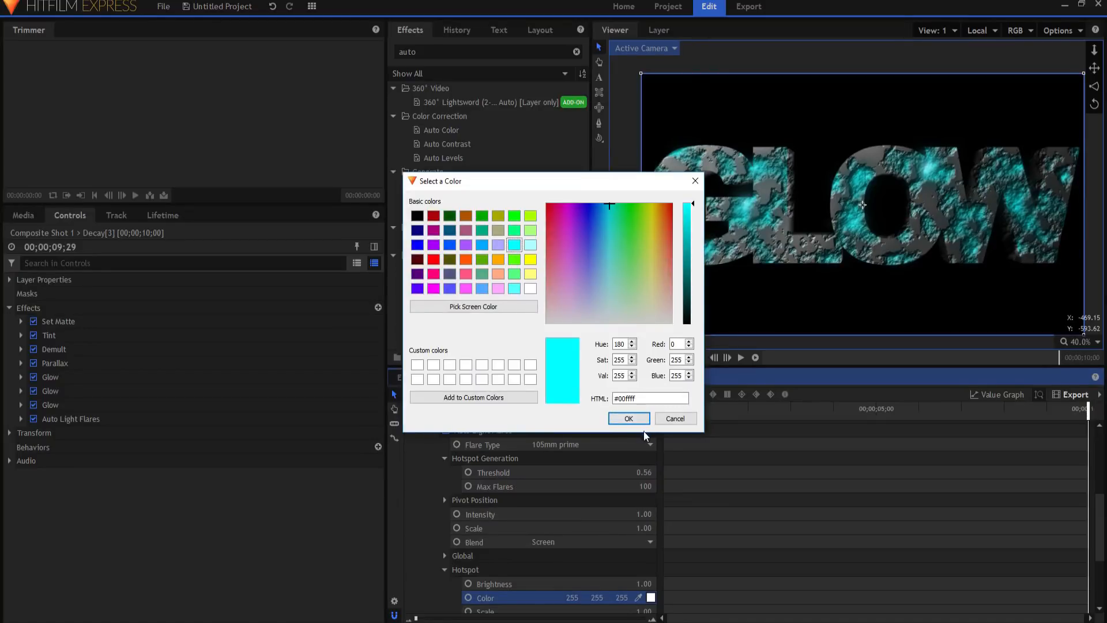
pyautogui.click(629, 419)
pyautogui.moveTo(644, 473)
pyautogui.mouseDown()
pyautogui.moveTo(609, 473)
pyautogui.moveTo(639, 473)
pyautogui.mouseUp()
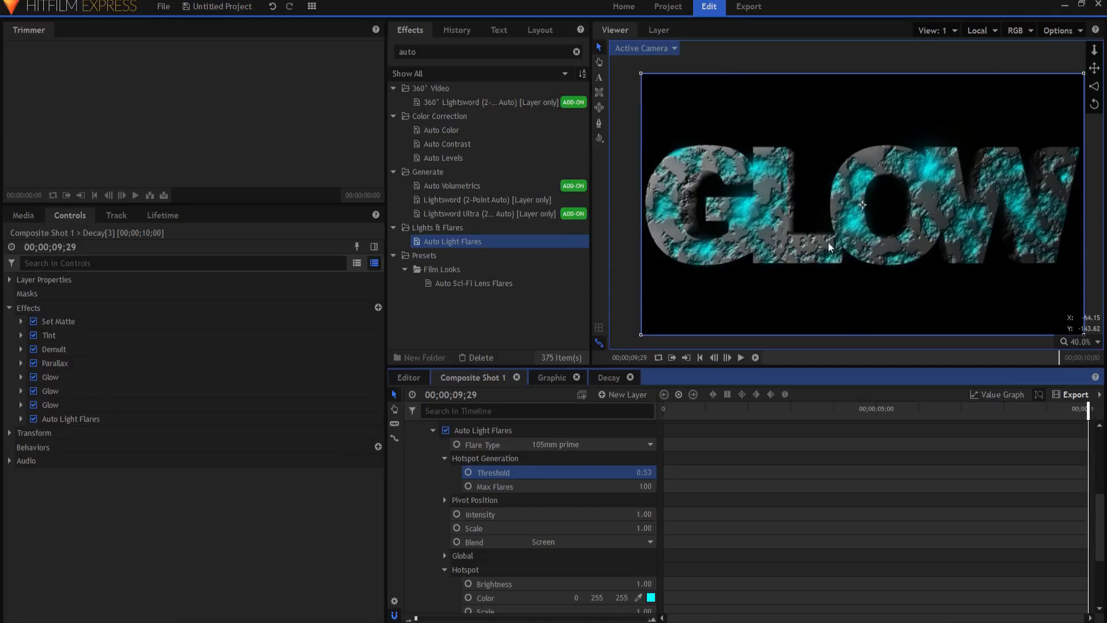
# Step: Preview the light flares at about 00;00;07;21 and move the playhead to 00;00;08;28
pyautogui.click(992, 411)
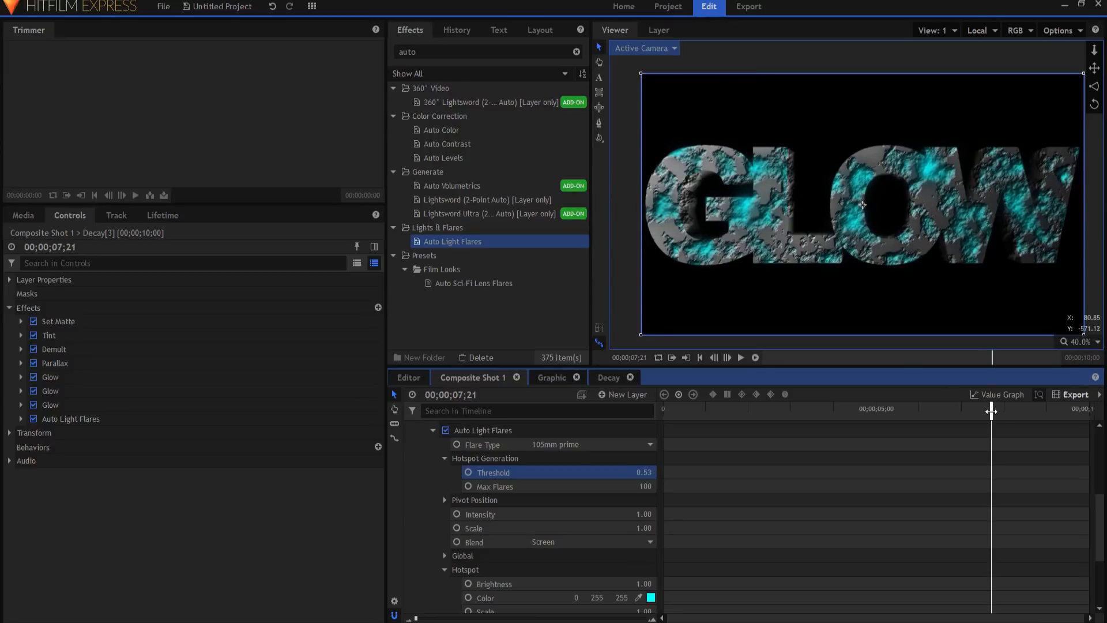
pyautogui.moveTo(992, 411); pyautogui.dragTo(1044, 406)
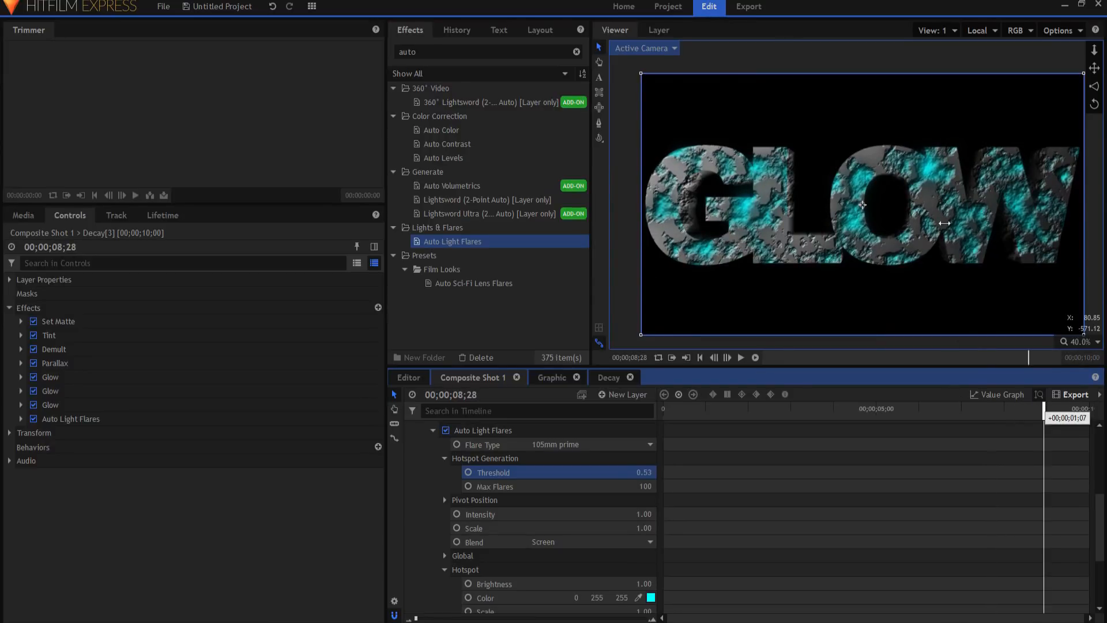
# Step: Collapse the Decay[3] layer's settings and rename the layer as Glow
pyautogui.scroll(1, 464, 493)
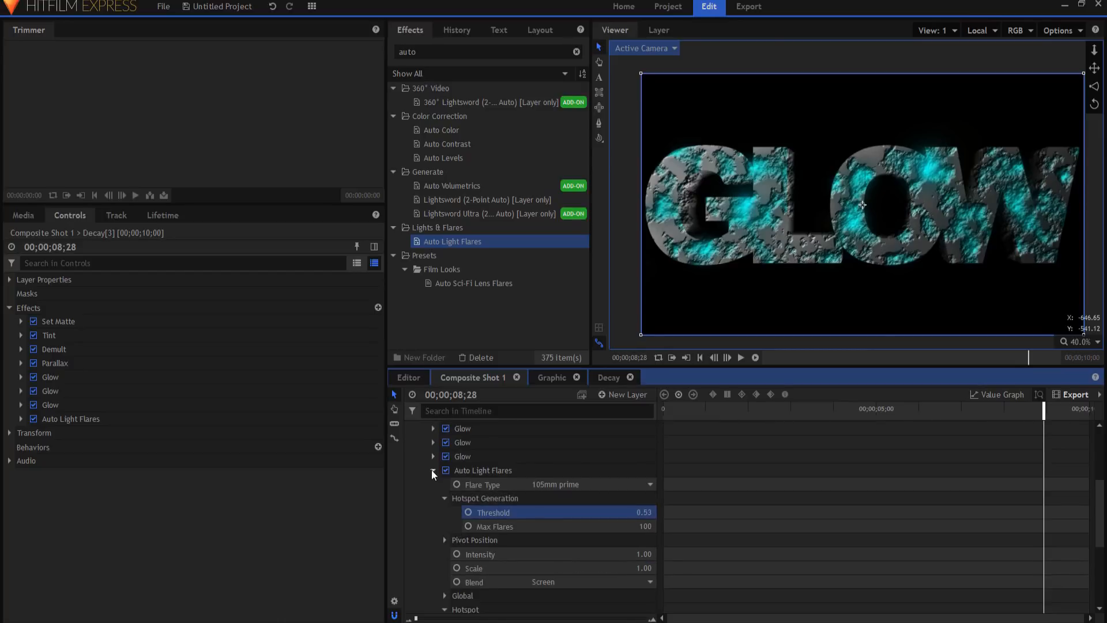
pyautogui.click(434, 470)
pyautogui.scroll(3, 468, 499)
pyautogui.click(409, 470)
pyautogui.rightClick(445, 469)
pyautogui.click(454, 472)
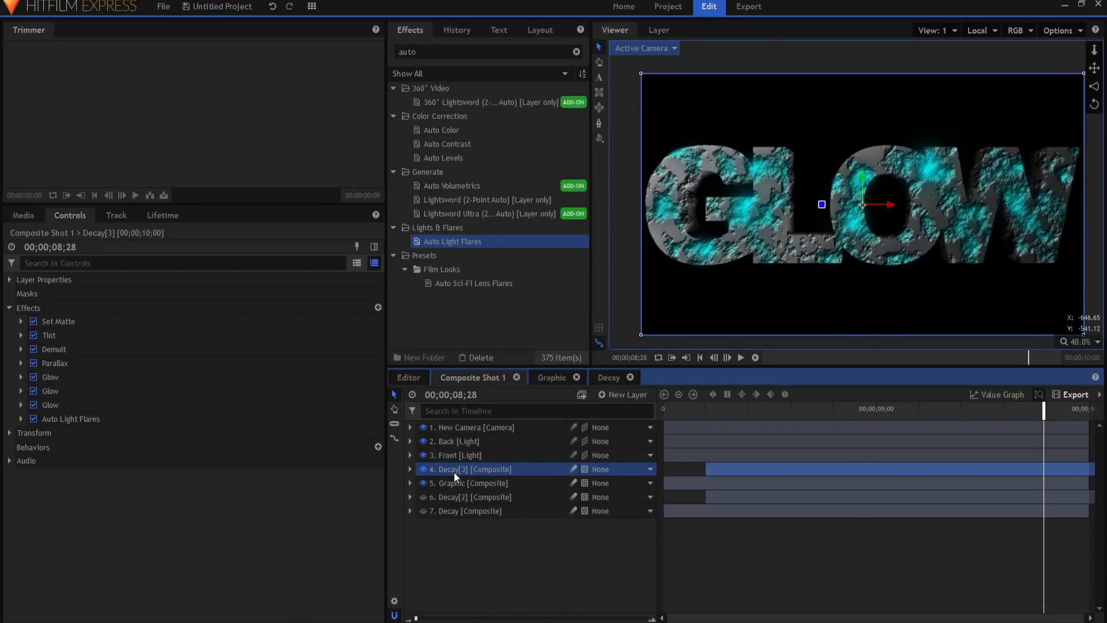
pyautogui.doubleClick(454, 472)
pyautogui.write('Glow')
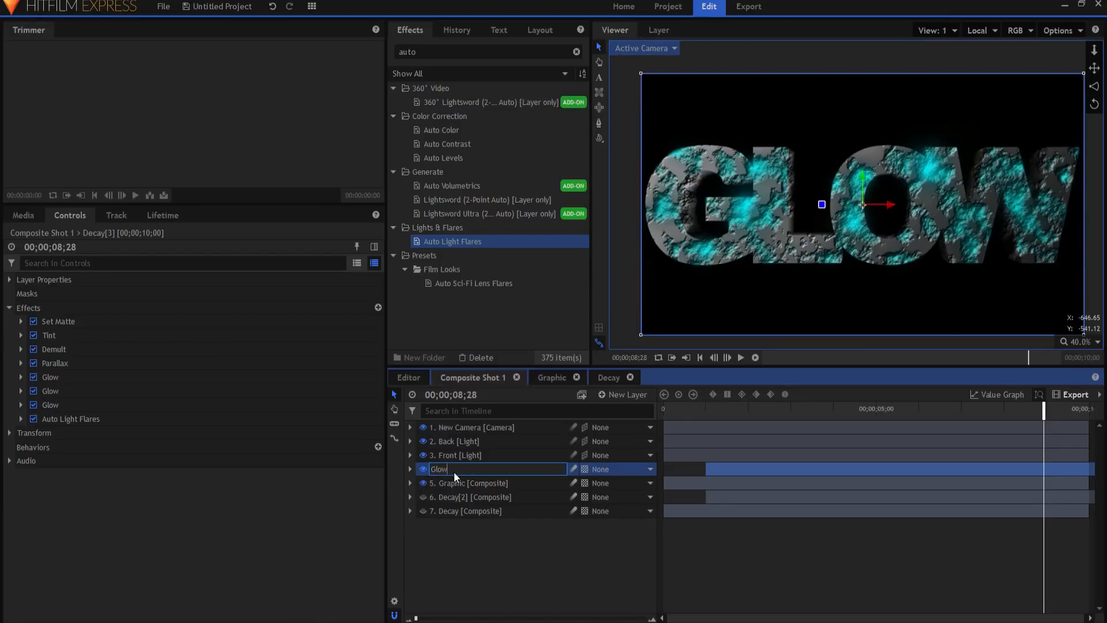
pyautogui.press('Return')
# Step: Duplicate the Glow layer and rename the copy as Streaks
pyautogui.rightClick(454, 468)
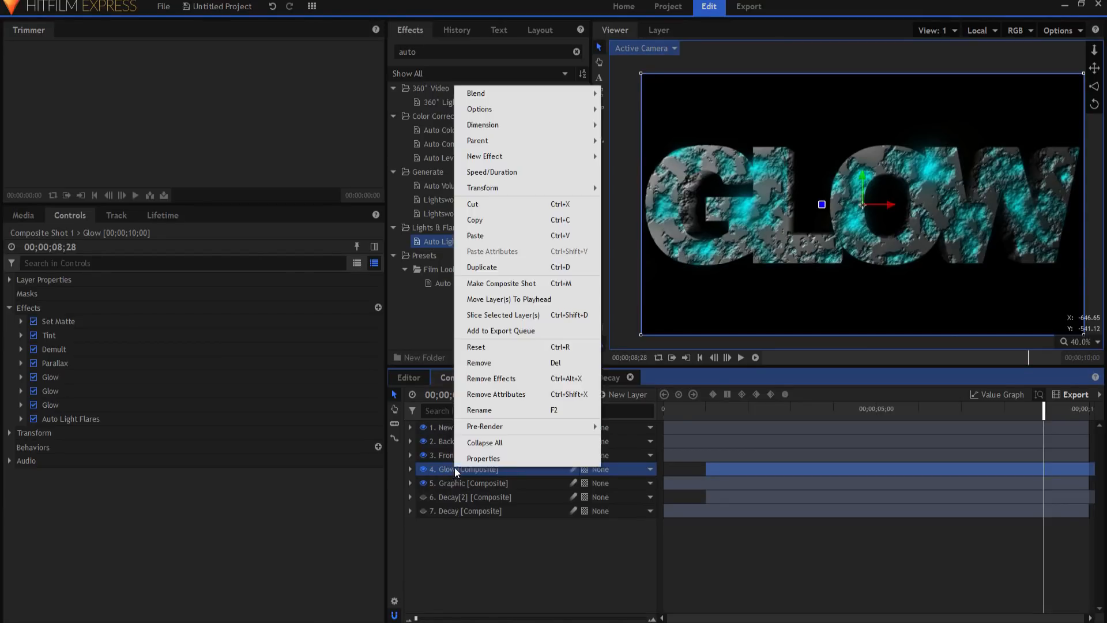
pyautogui.click(486, 266)
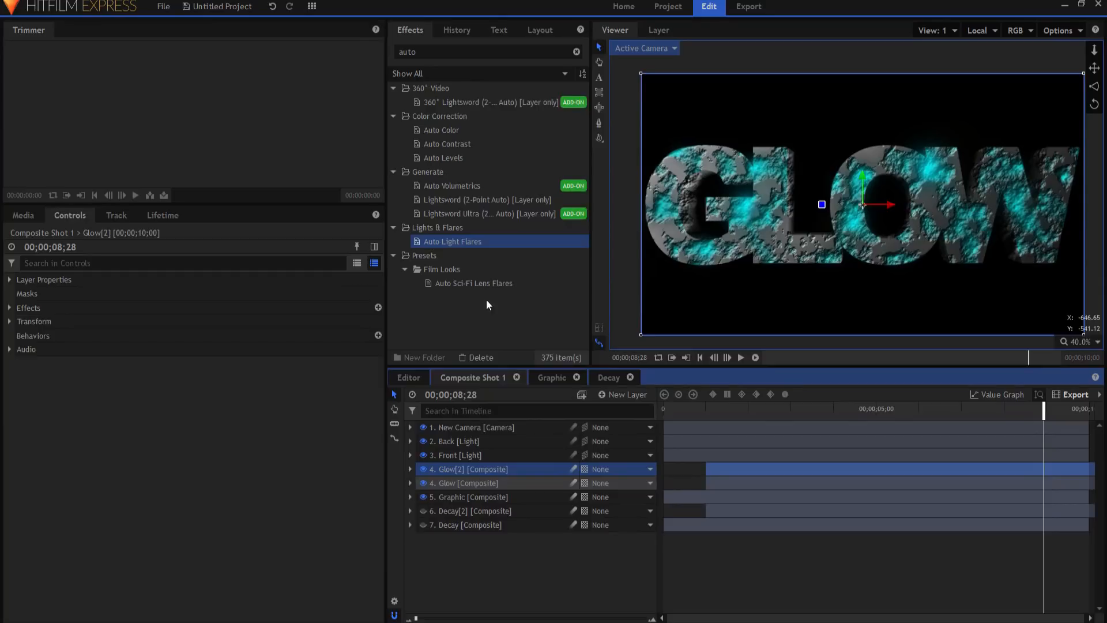
pyautogui.doubleClick(464, 468)
pyautogui.write('Streaks')
pyautogui.press('Return')
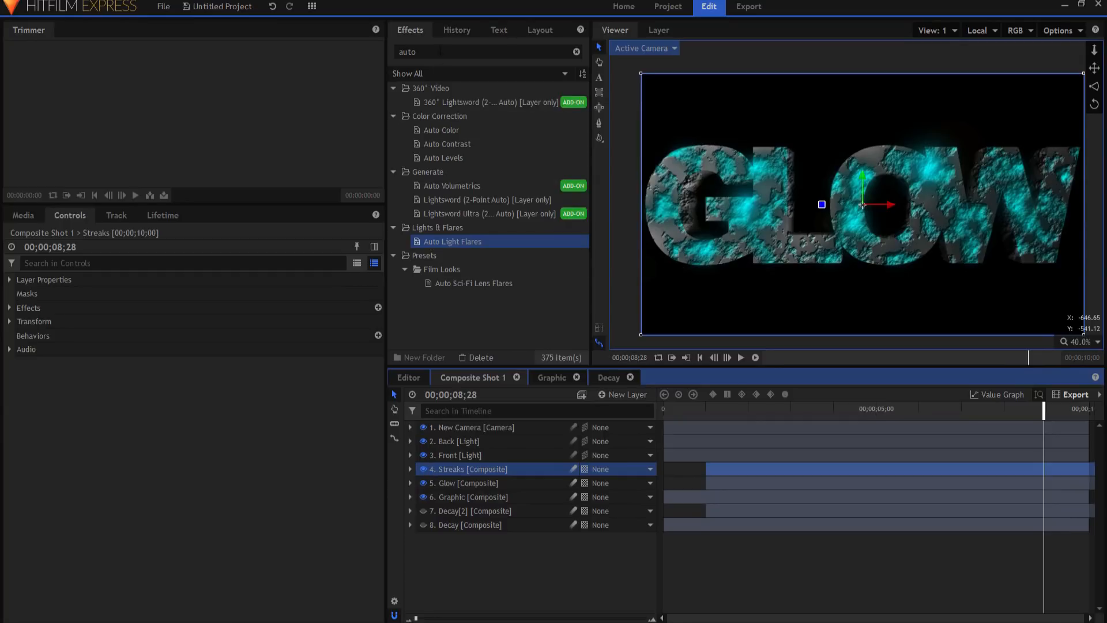
# Step: Add a Zoom Blur effect to the Streaks layer and set its Strength to 100
pyautogui.moveTo(426, 52); pyautogui.dragTo(377, 48)
pyautogui.write('zoom')
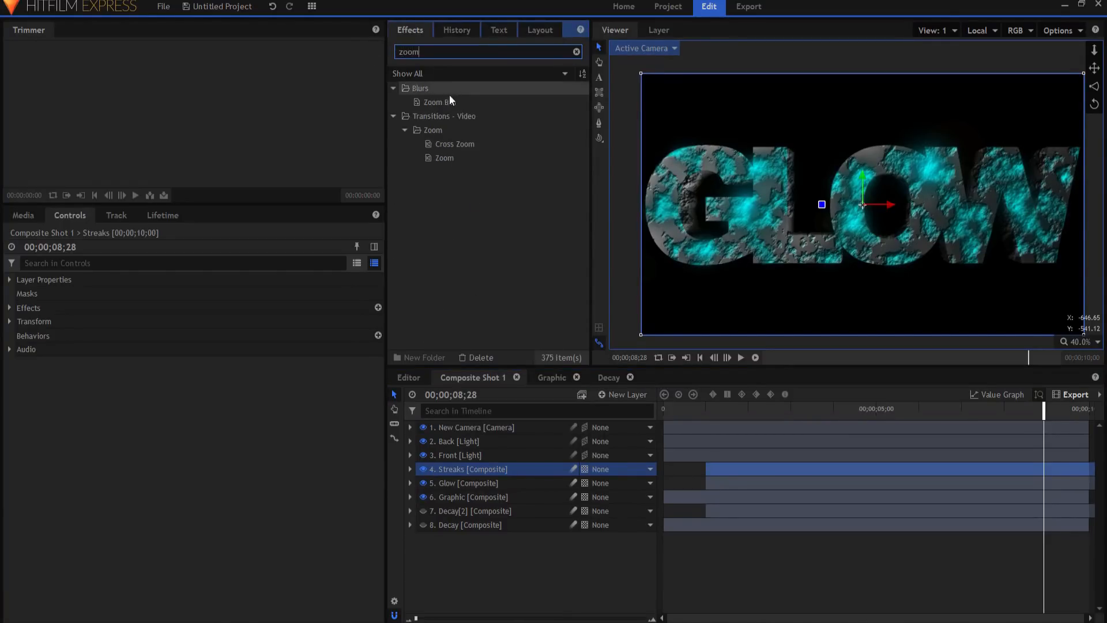
pyautogui.moveTo(441, 102); pyautogui.dragTo(475, 470)
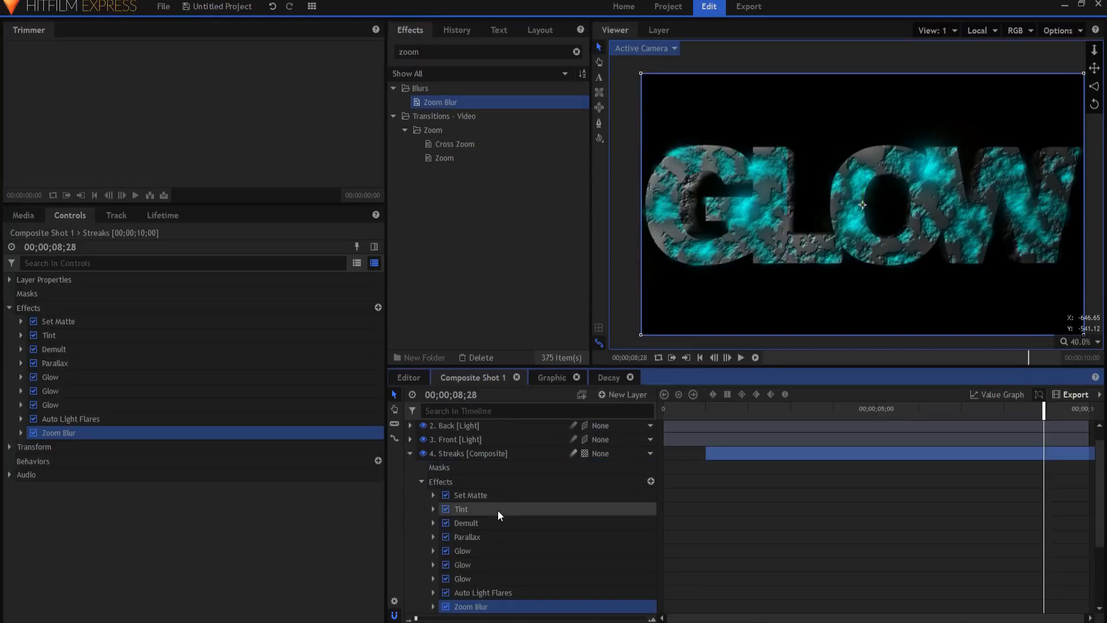
pyautogui.click(433, 607)
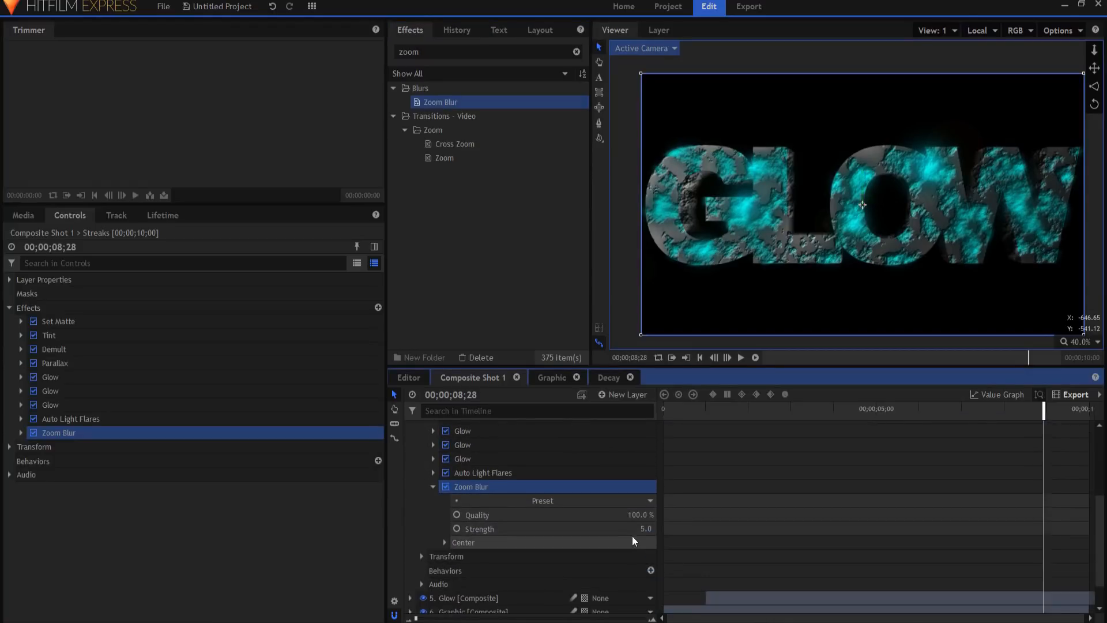
pyautogui.click(635, 529)
pyautogui.moveTo(644, 529); pyautogui.dragTo(695, 529)
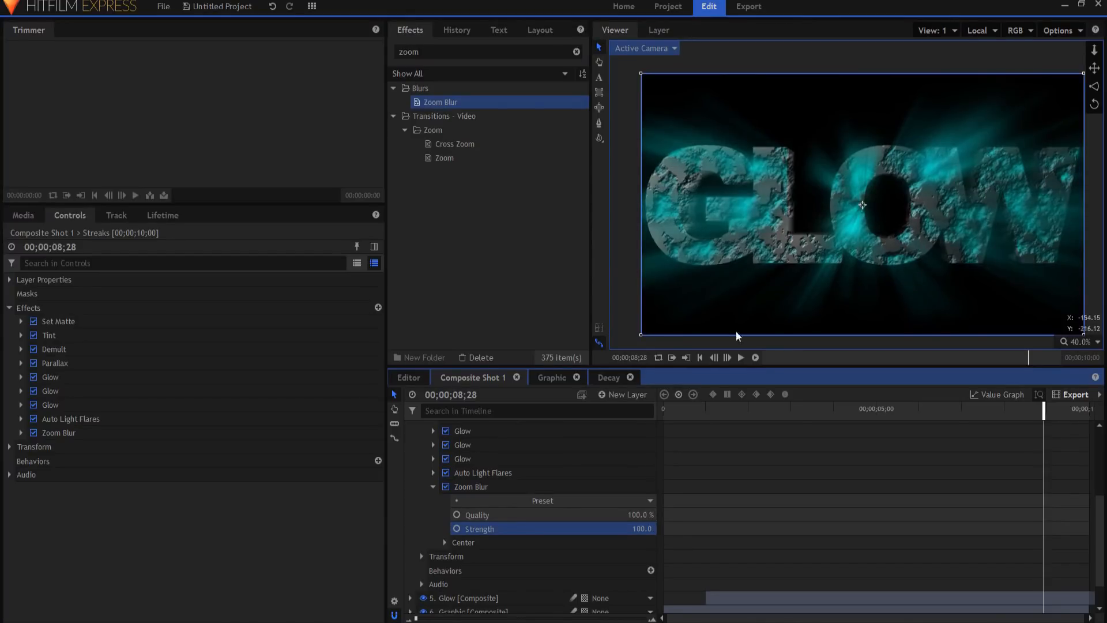
pyautogui.click(433, 487)
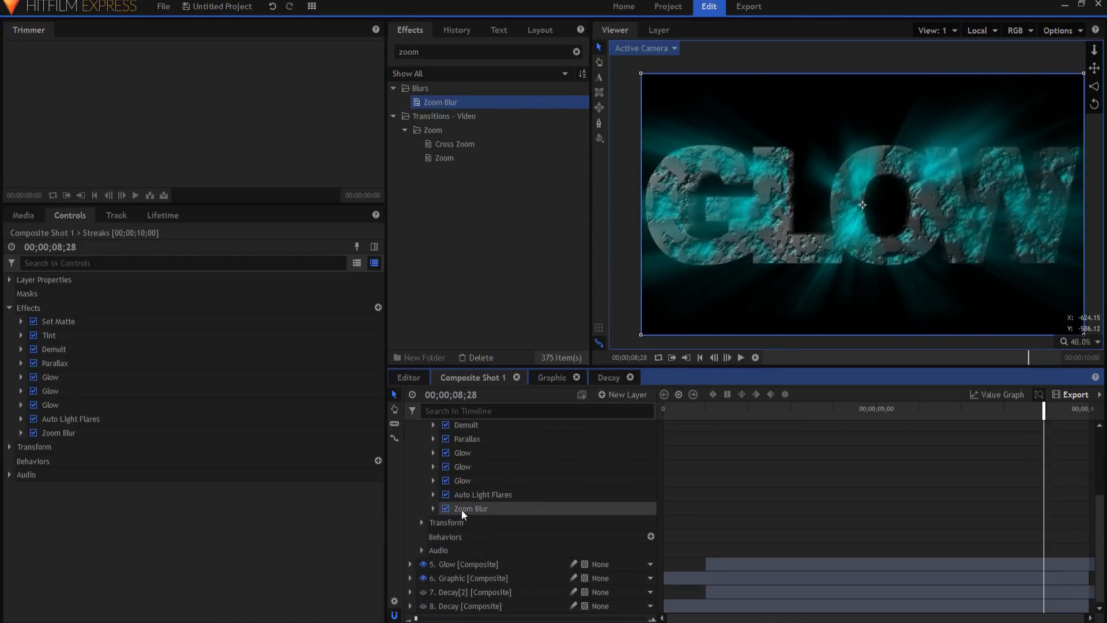
# Step: Switch off Auto Light Flares, the three Glow effects and Parallax on the Streaks layer, and delete these five effects
pyautogui.click(447, 495)
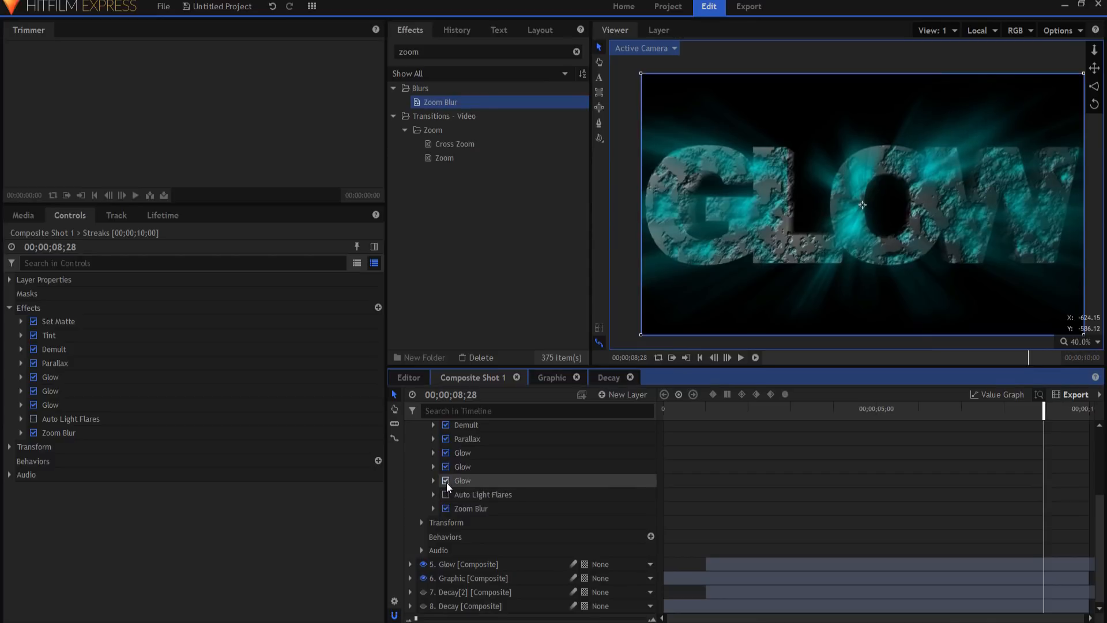
pyautogui.click(445, 466)
pyautogui.click(445, 452)
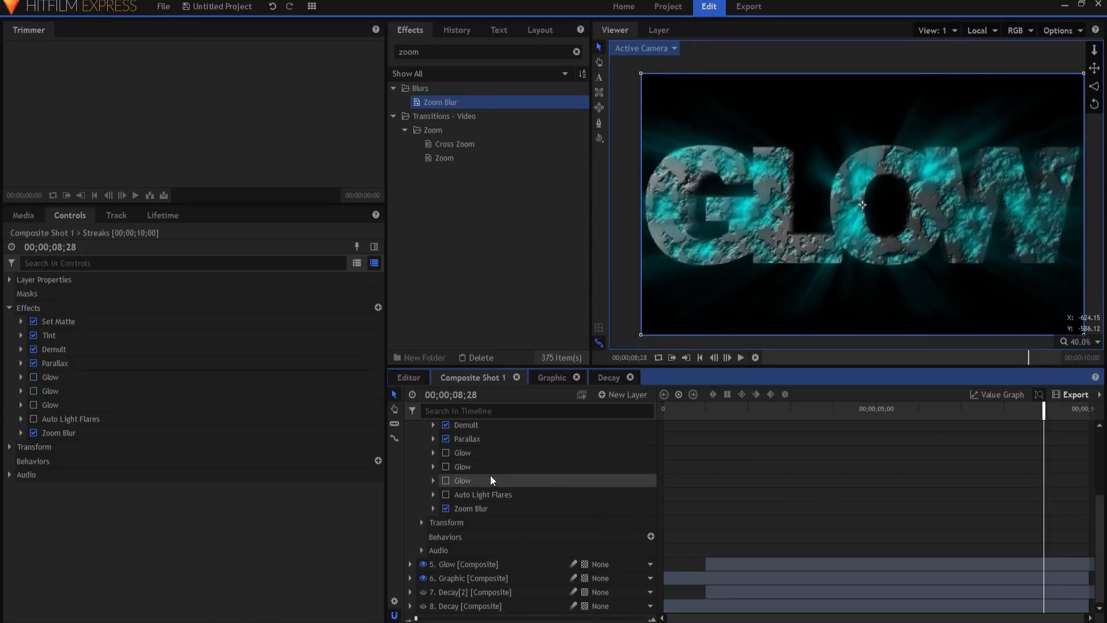
pyautogui.scroll(3, 490, 479)
pyautogui.click(445, 479)
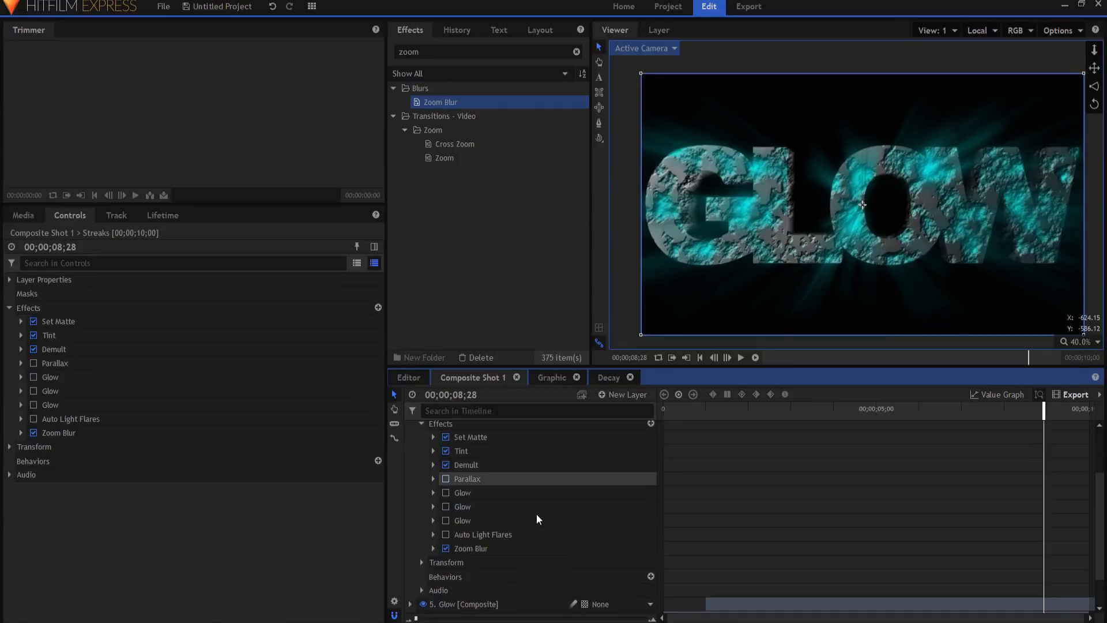
pyautogui.click(468, 482)
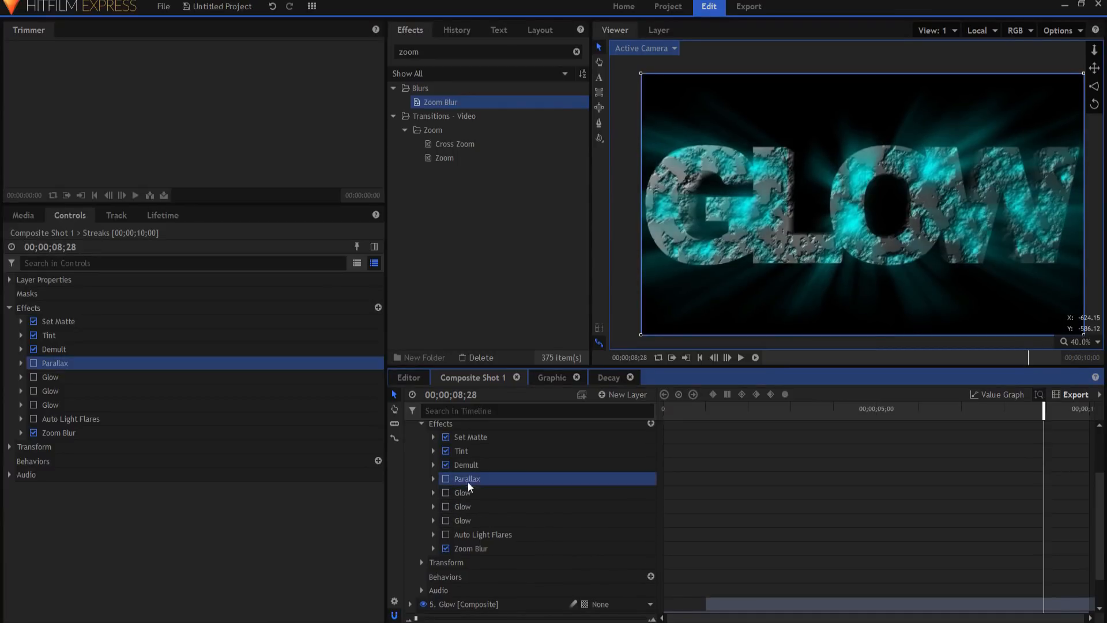
pyautogui.keyDown('shift'); pyautogui.click(468, 533); pyautogui.keyUp('shift')
pyautogui.press('Delete')
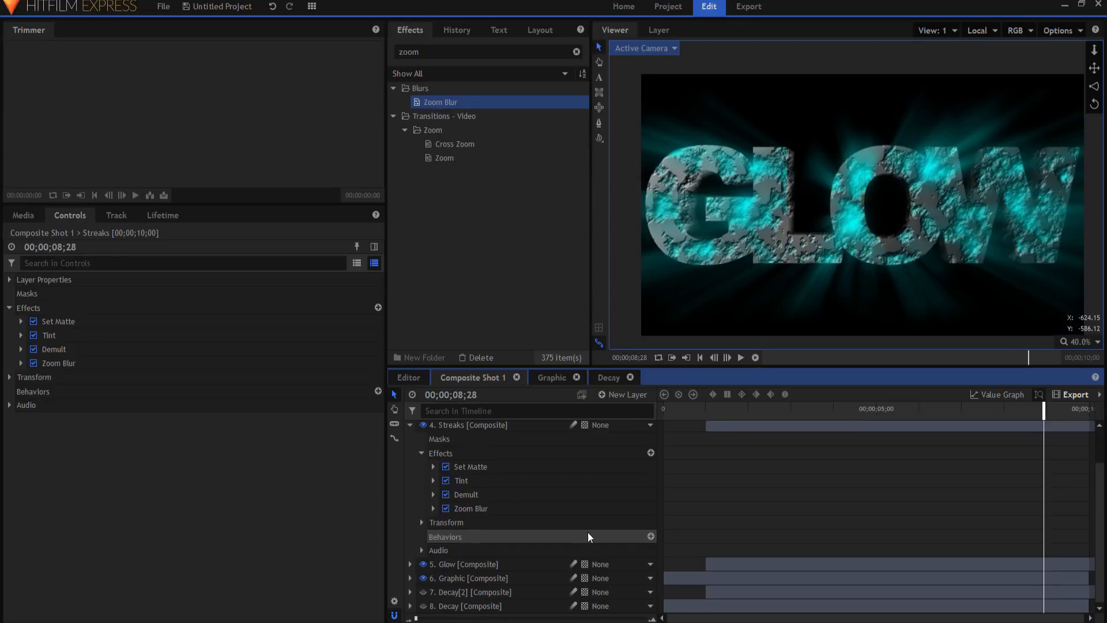